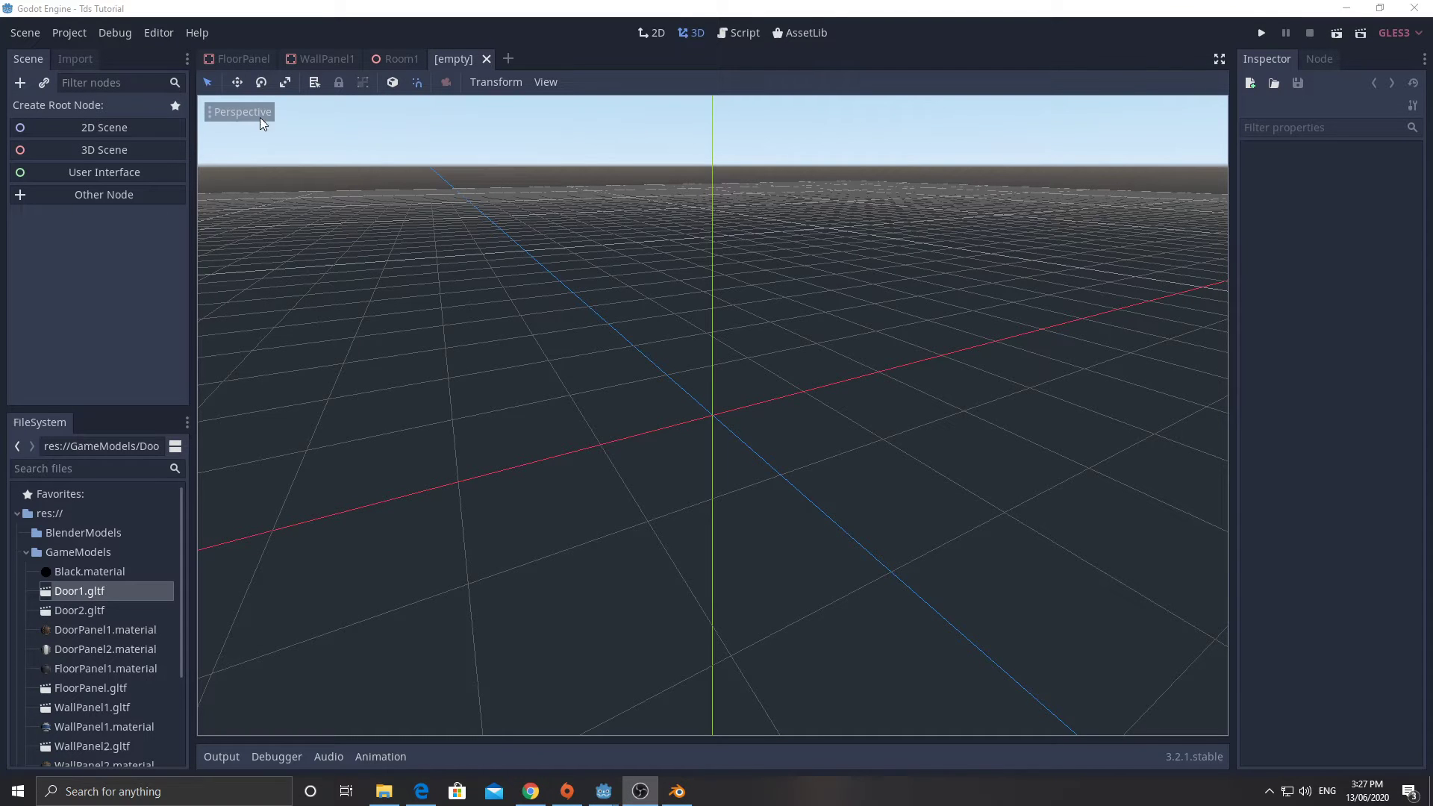
# Step: Open Door1.gltf as a new inherited scene to edit the door halves Cube004 and Cube005
pyautogui.doubleClick(98, 591)
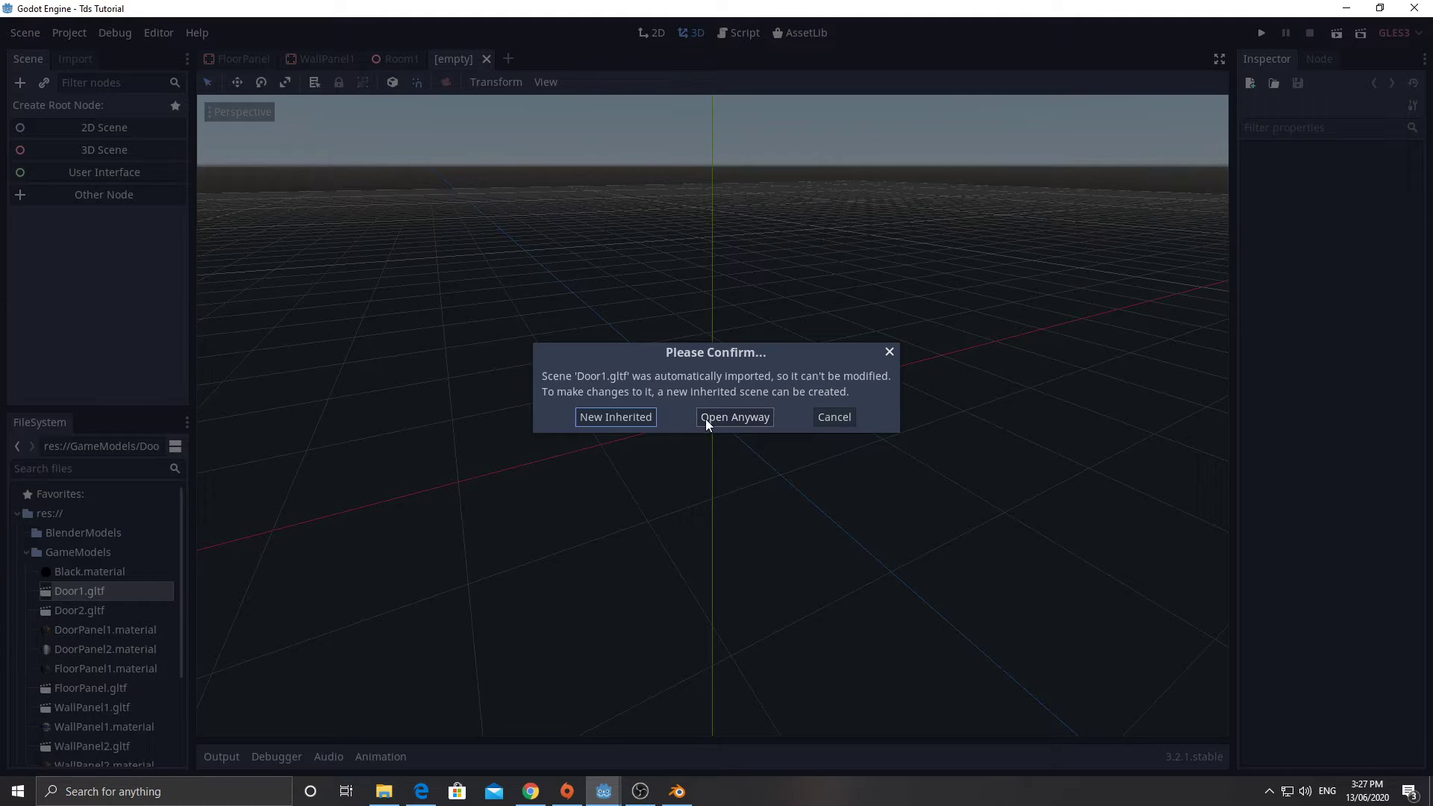
pyautogui.click(618, 417)
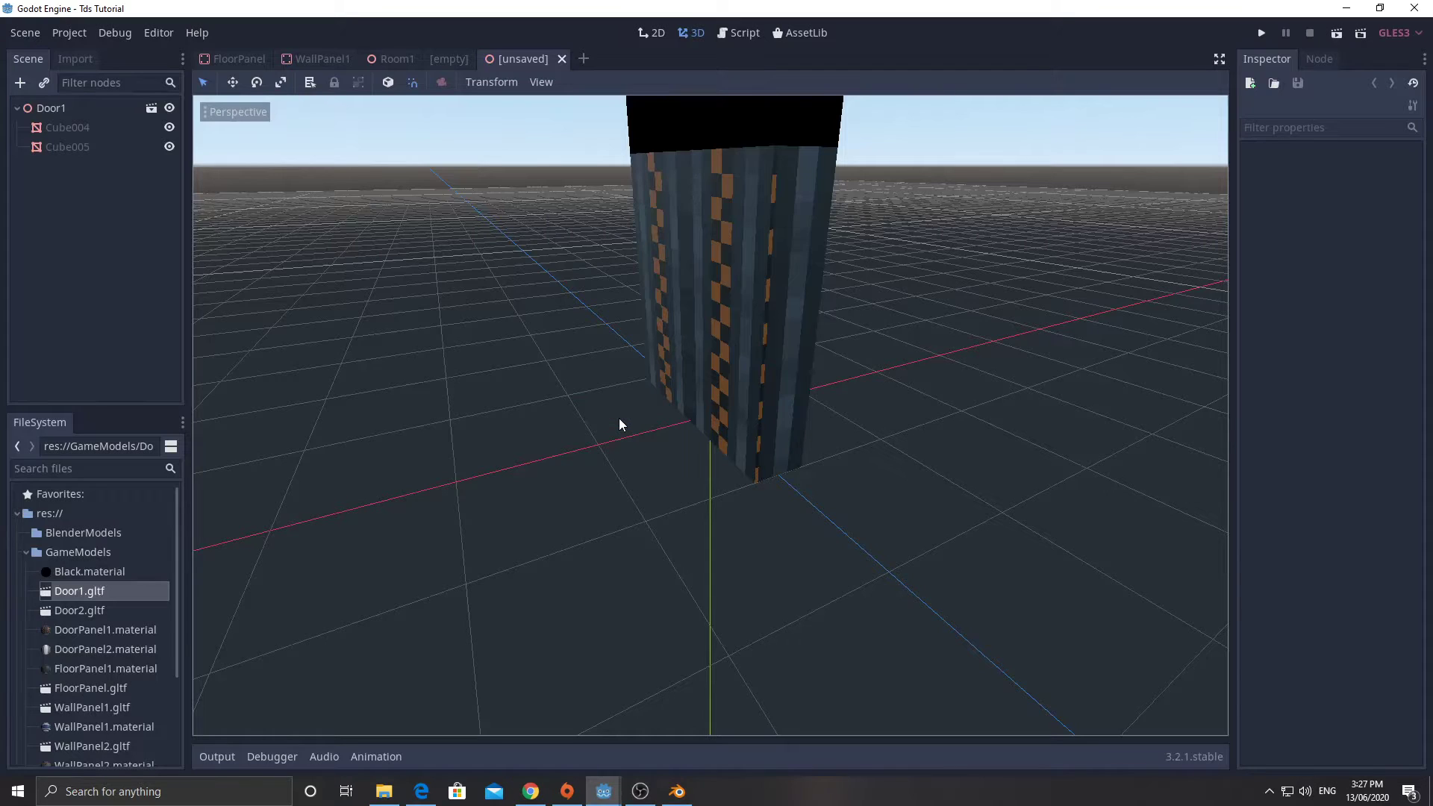
# Step: Add an AnimationPlayer node under the Door1 root and select it
pyautogui.click(55, 114)
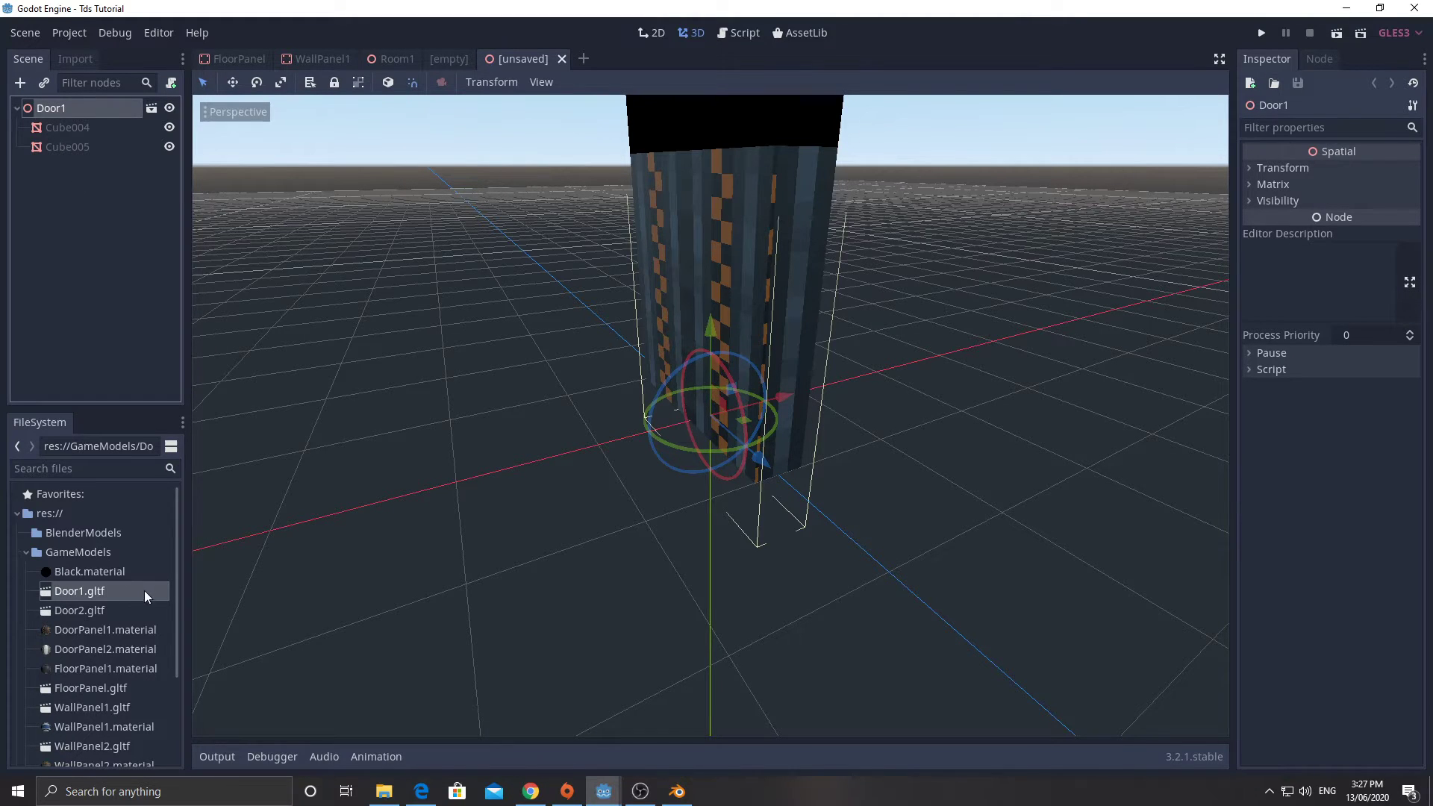
pyautogui.click(18, 79)
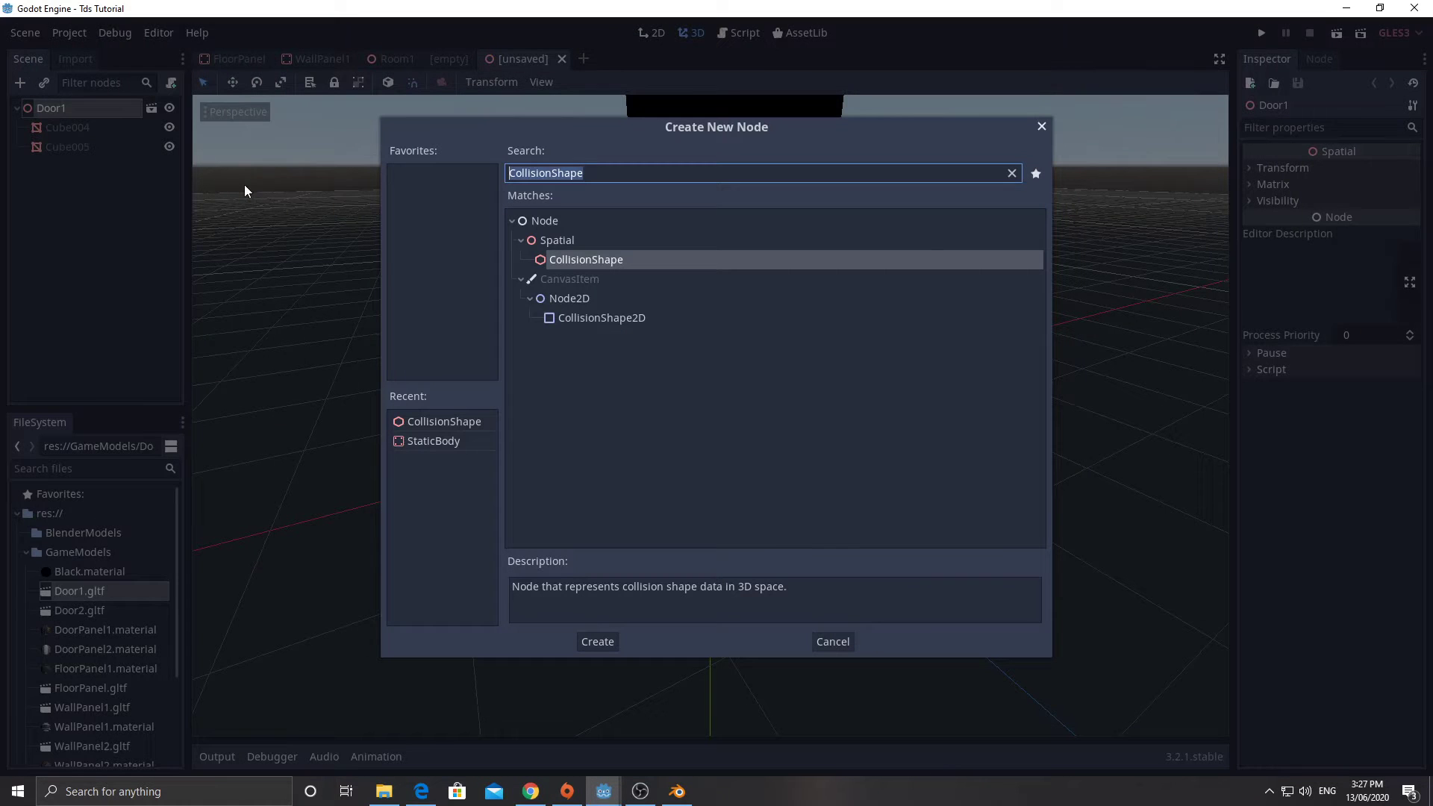
pyautogui.write('anim')
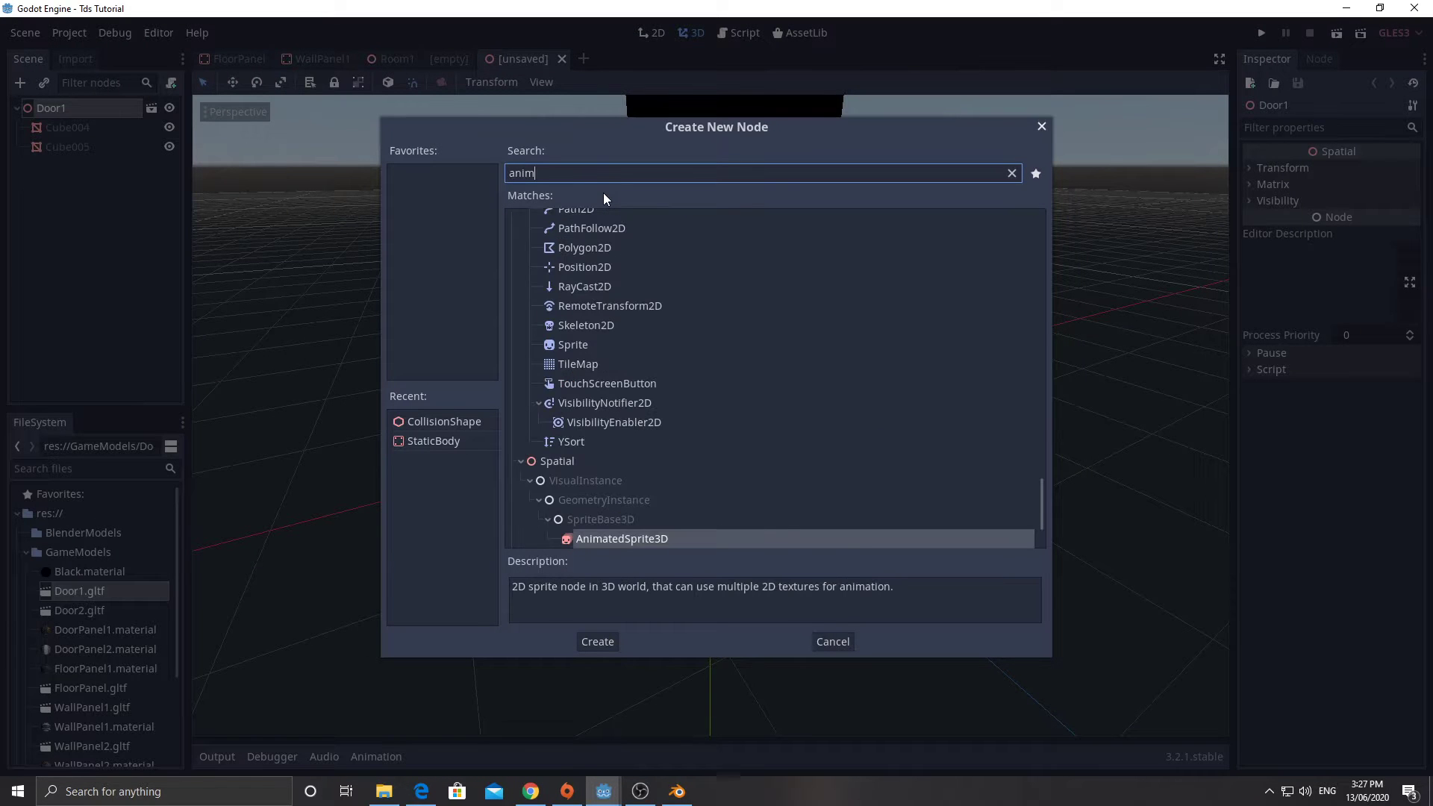
pyautogui.write('at')
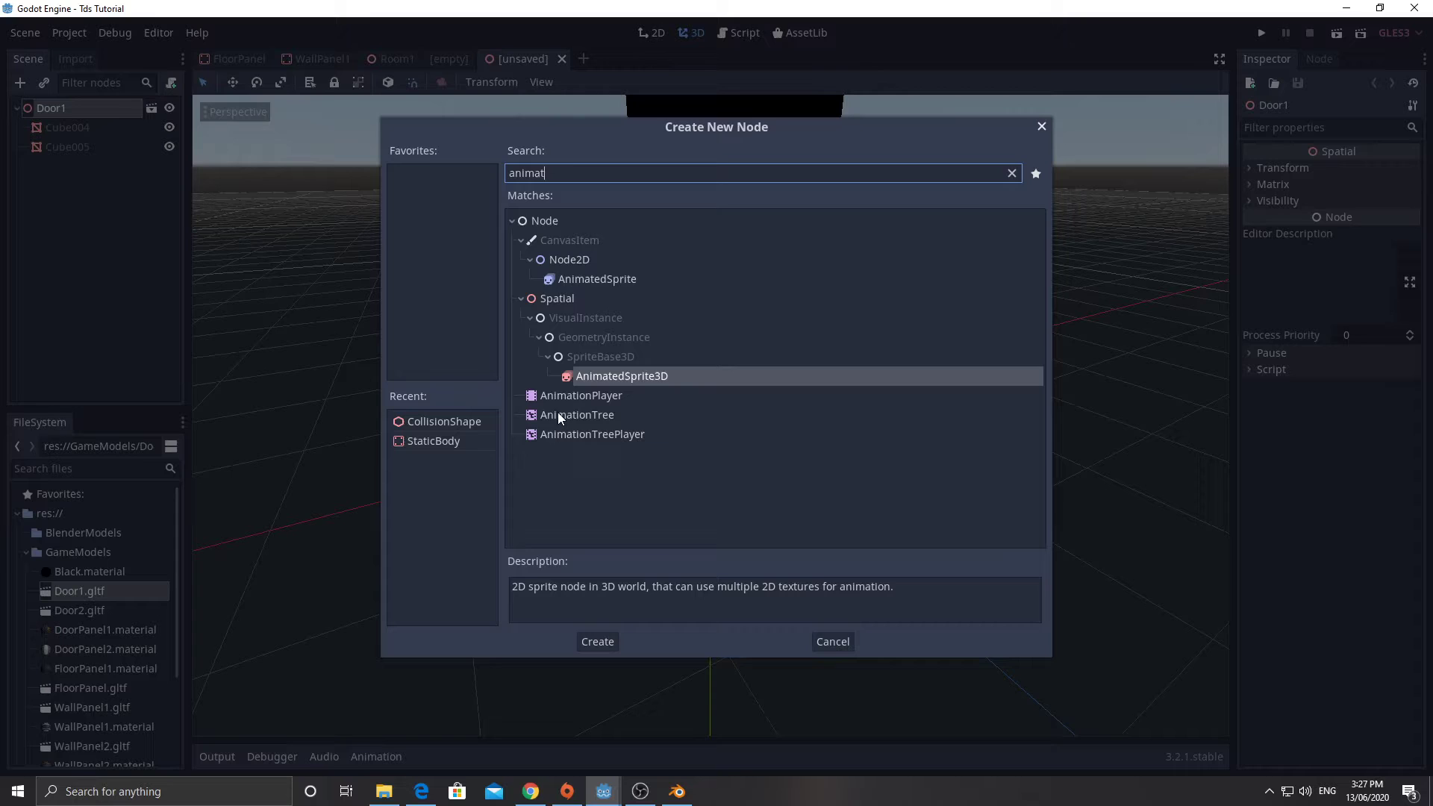
pyautogui.doubleClick(552, 397)
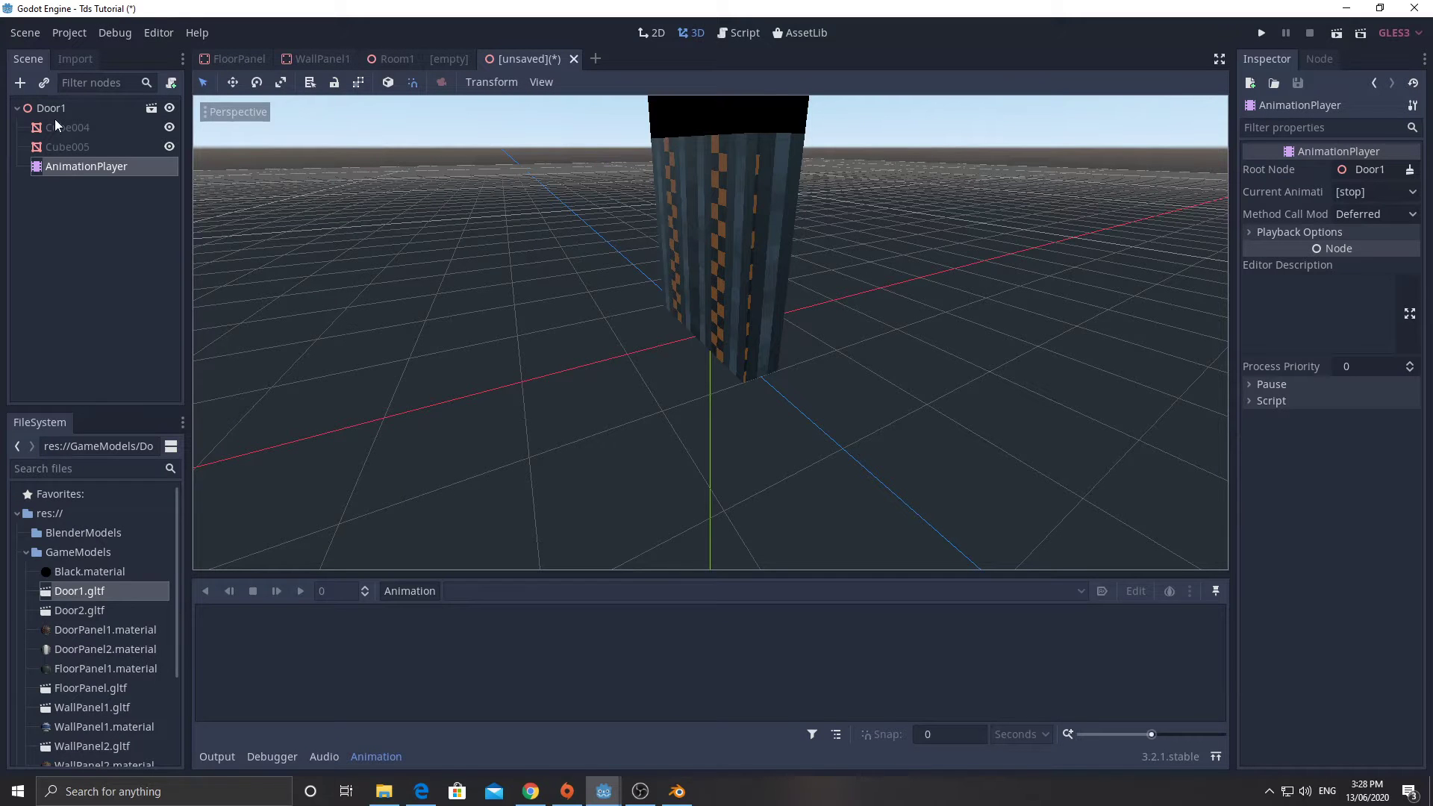
pyautogui.moveTo(62, 169); pyautogui.dragTo(59, 124)
pyautogui.click(70, 167)
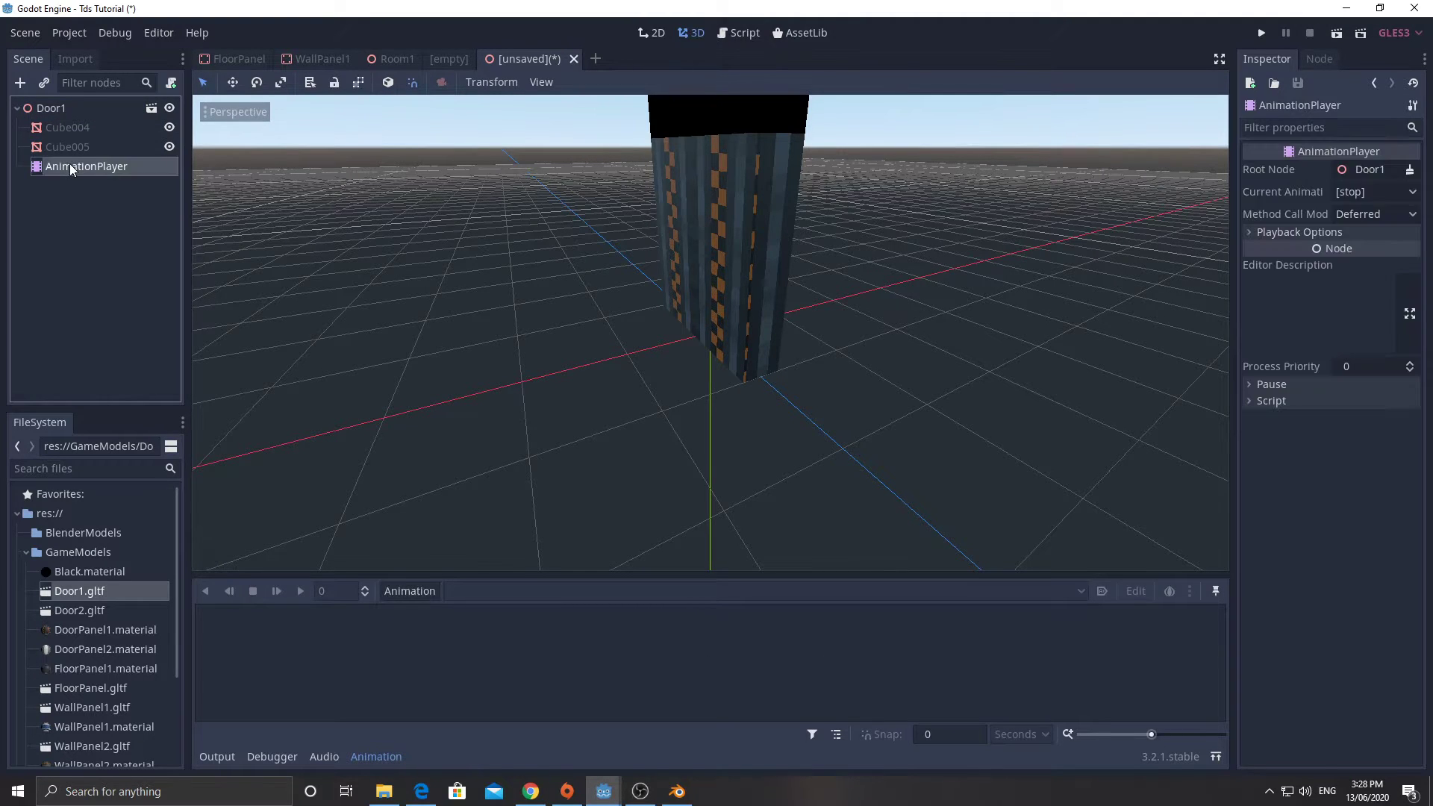
# Step: Create a new animation named OpenDoor
pyautogui.click(404, 594)
pyautogui.click(405, 508)
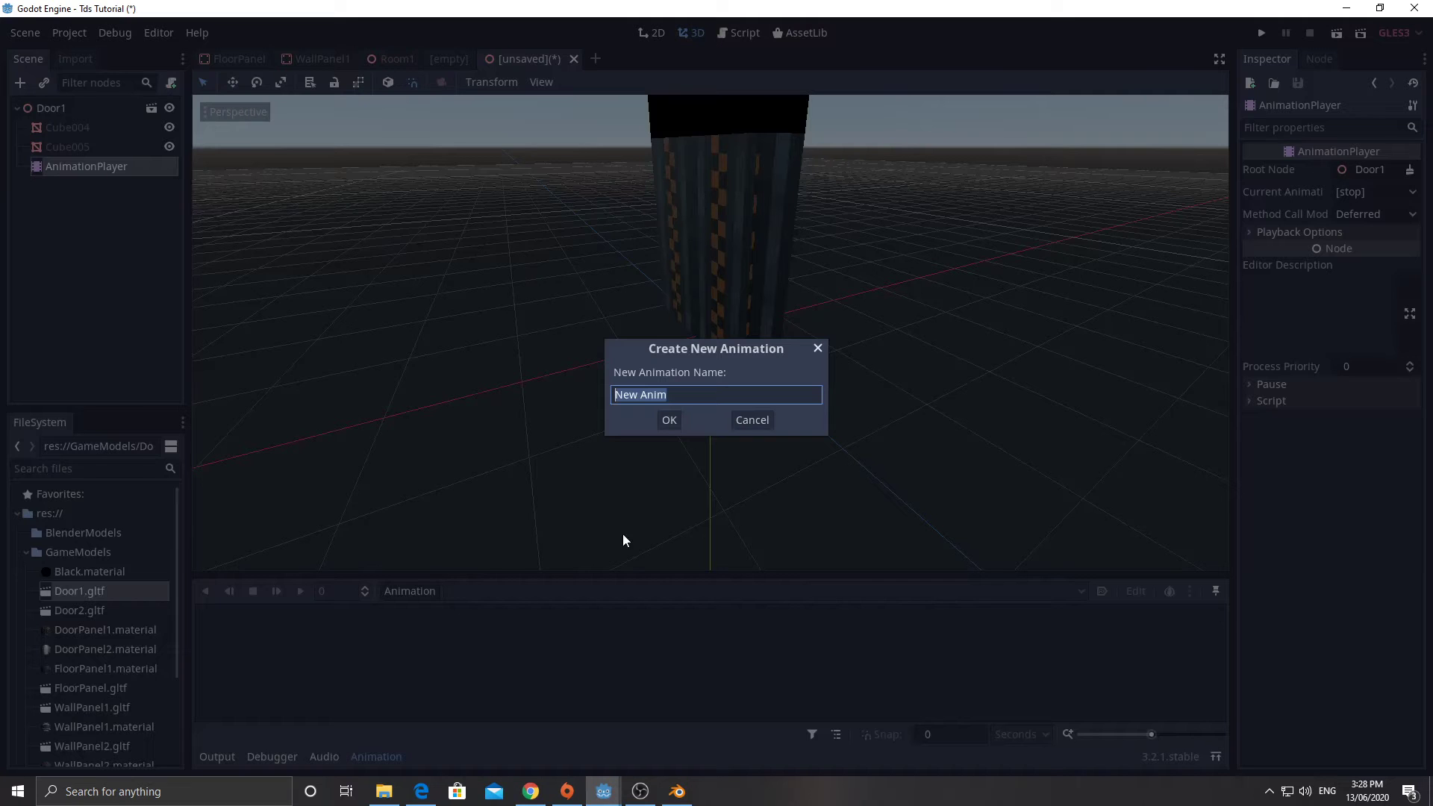
pyautogui.write('OpenDoor')
pyautogui.click(667, 421)
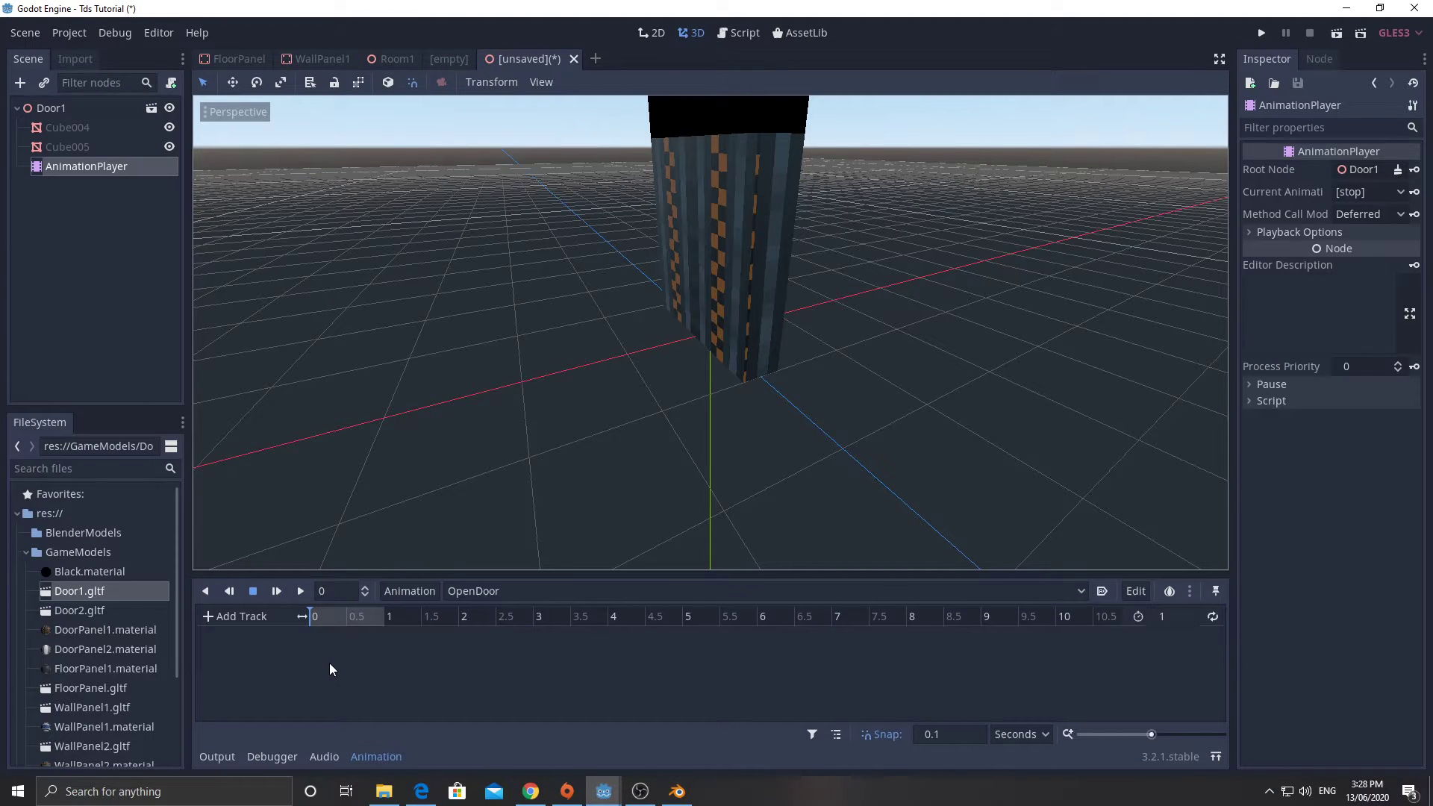
# Step: Add 3D transform tracks for Cube004 and Cube005 to OpenDoor
pyautogui.click(215, 616)
pyautogui.click(230, 655)
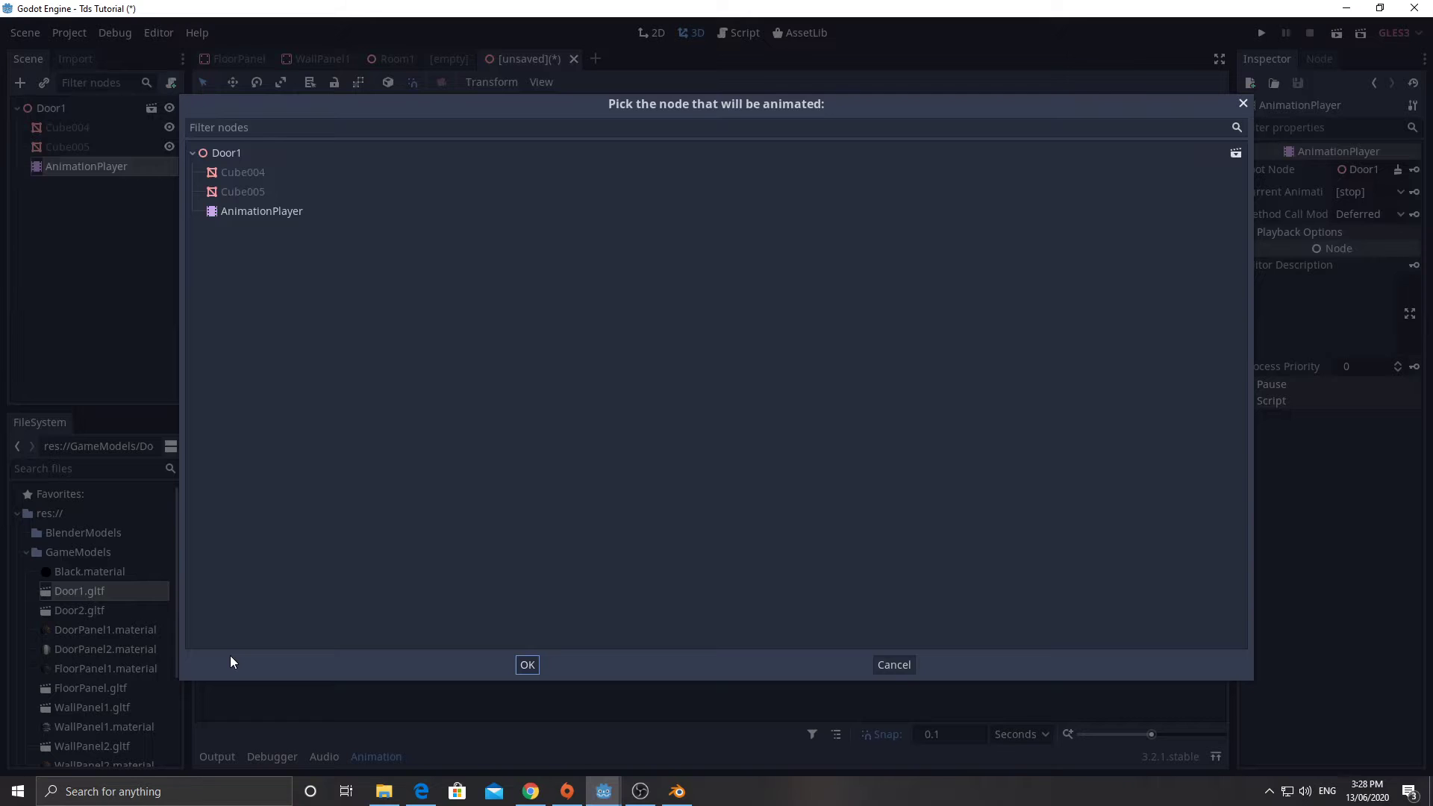
pyautogui.doubleClick(238, 171)
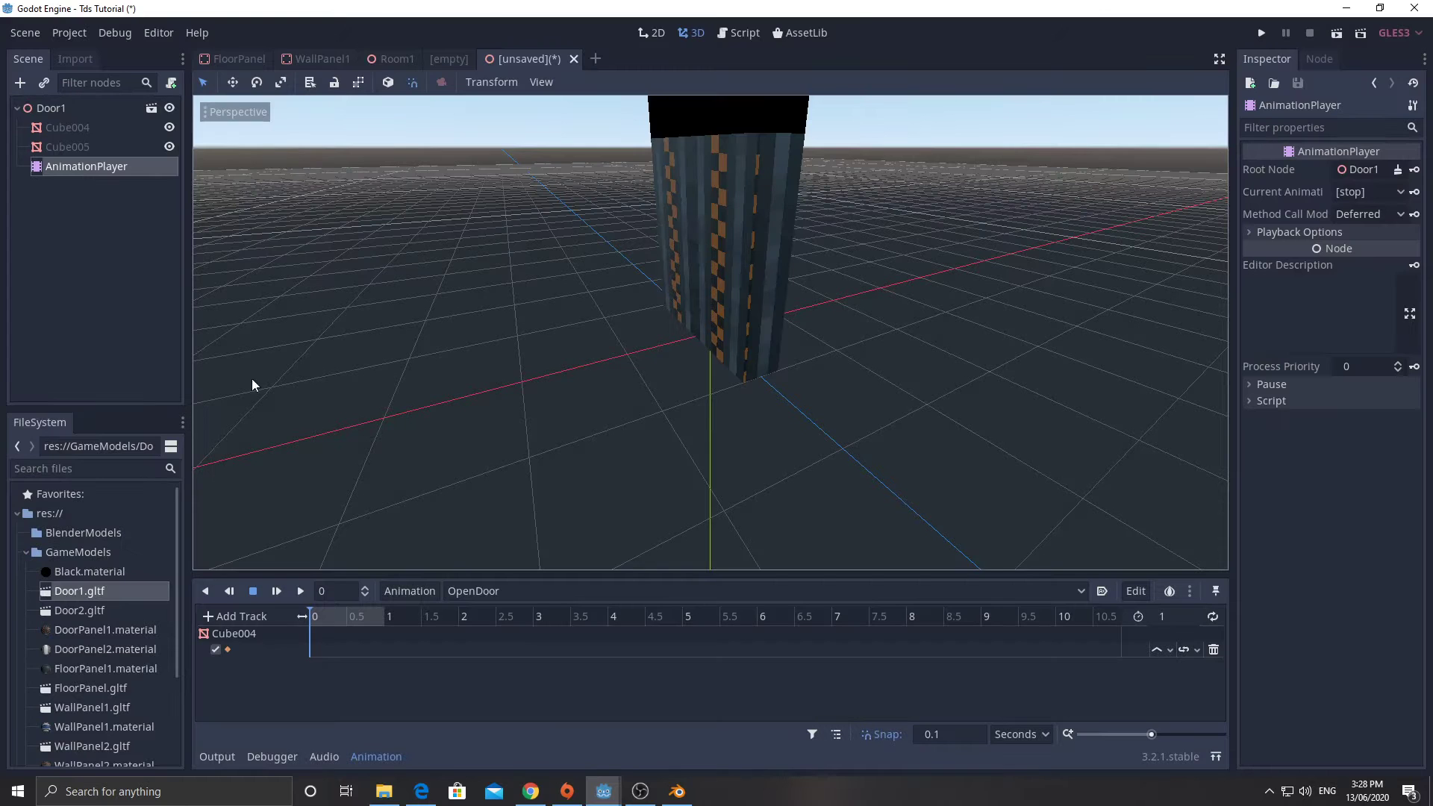
pyautogui.click(221, 619)
pyautogui.click(240, 655)
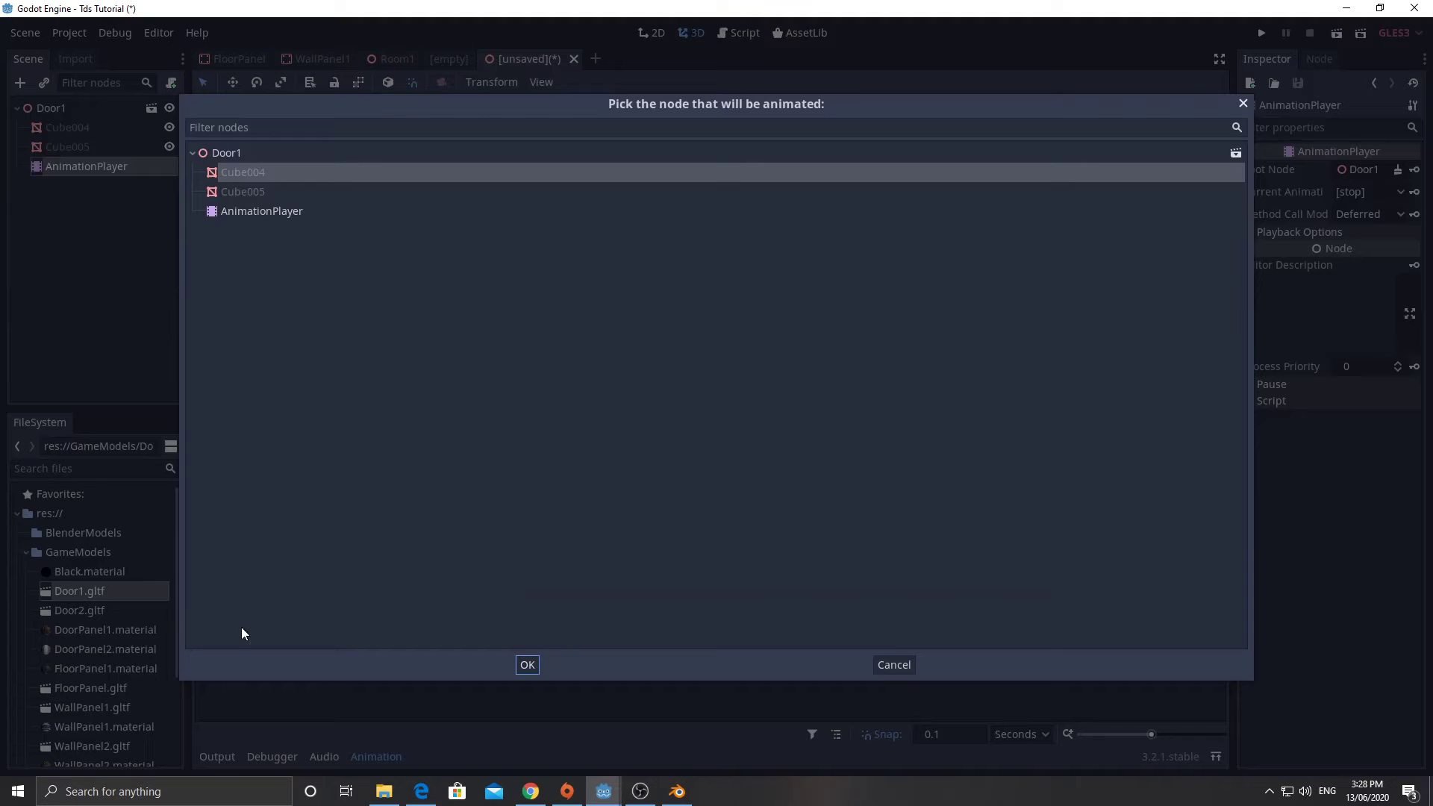
pyautogui.doubleClick(259, 193)
# Step: Orbit and zoom the viewport to face the two door halves
pyautogui.moveTo(637, 365); pyautogui.dragTo(750, 315, button='middle')
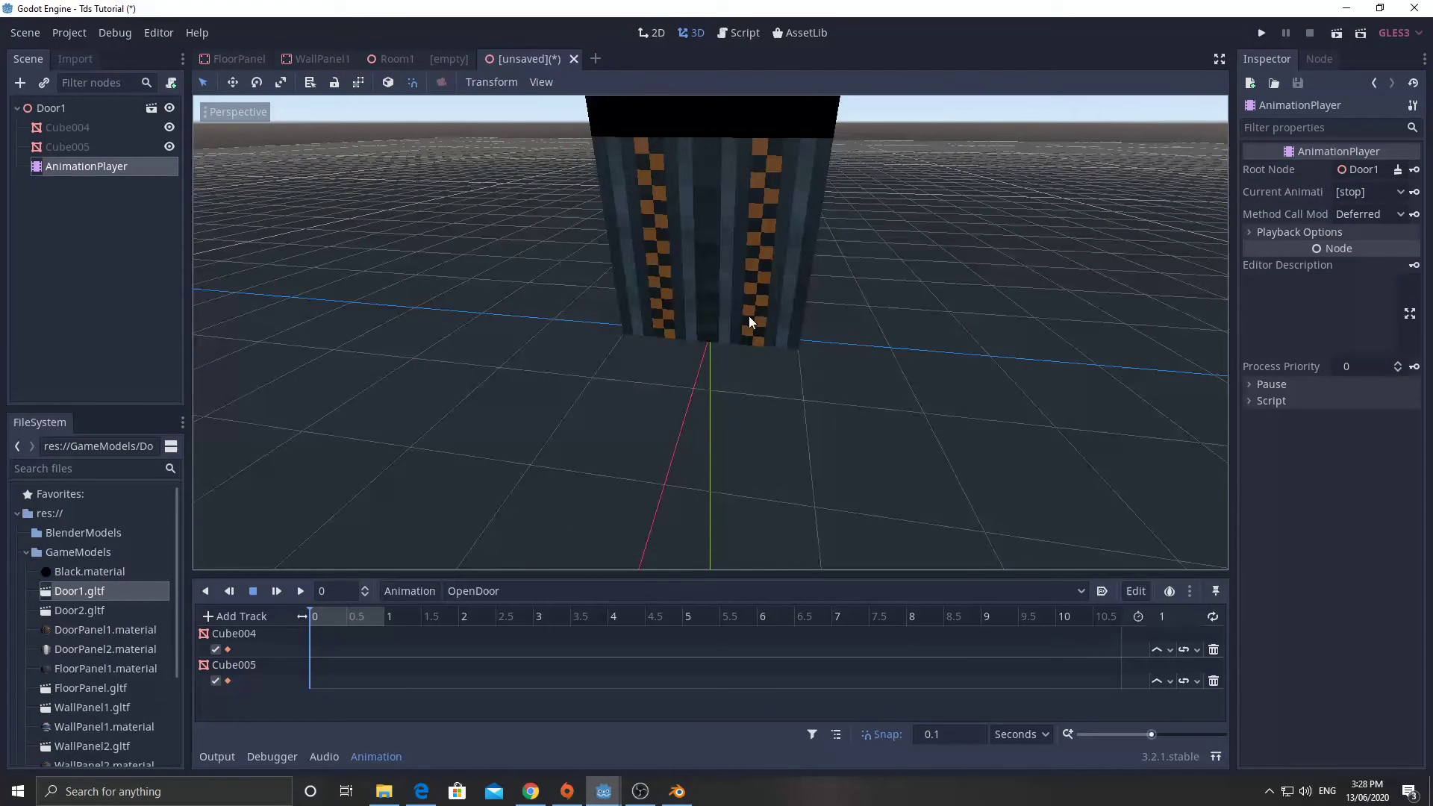
pyautogui.click(669, 288)
pyautogui.scroll(2, 648, 280)
pyautogui.moveTo(756, 366); pyautogui.dragTo(733, 333, button='middle')
pyautogui.scroll(2, 734, 320)
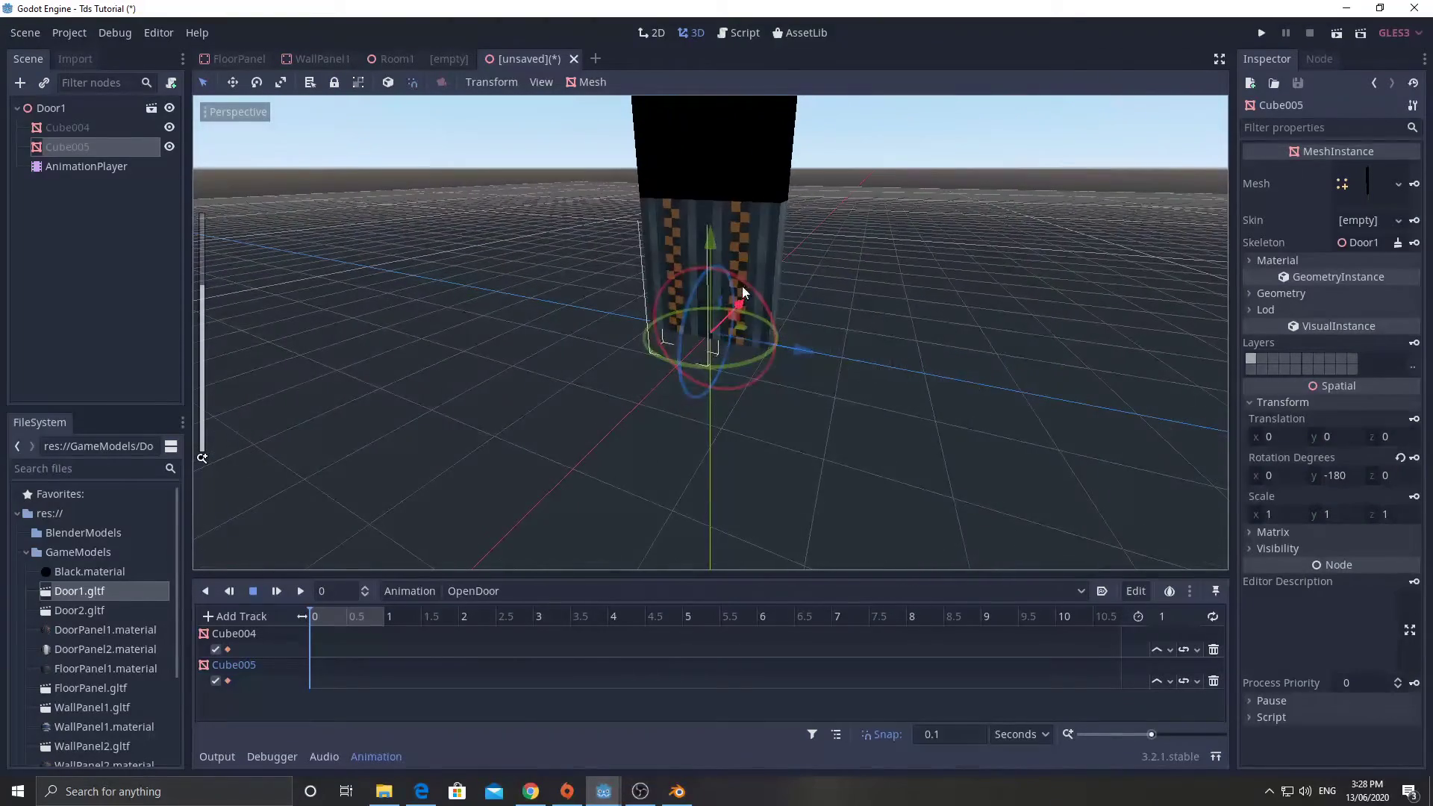
pyautogui.click(806, 478)
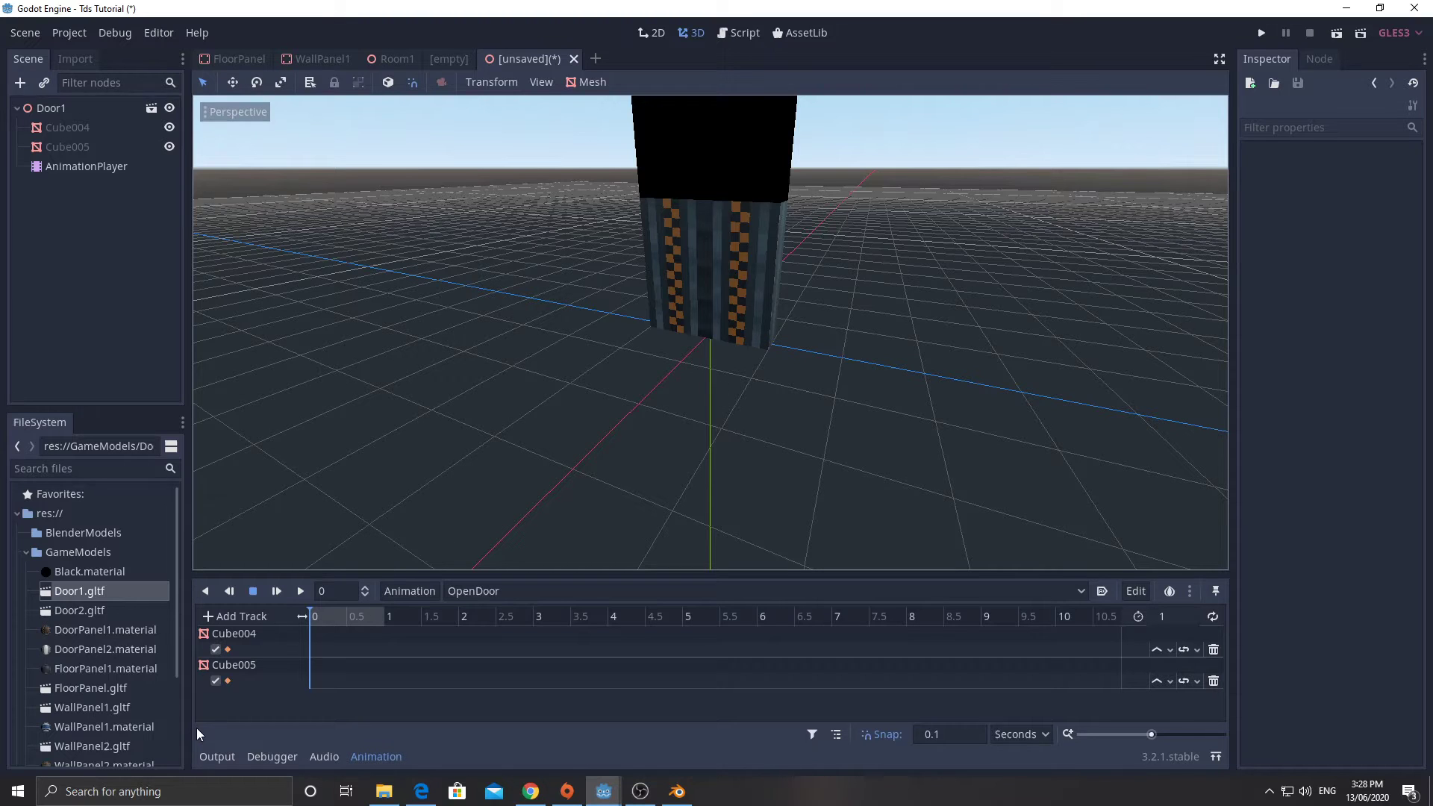
# Step: Insert keys at time 0 on both the Cube004 and Cube005 tracks
pyautogui.rightClick(312, 646)
pyautogui.click(319, 659)
pyautogui.rightClick(311, 678)
pyautogui.click(327, 693)
# Step: At 0.5 s slide Cube004 and Cube005 apart, key both tracks, and preview OpenDoor
pyautogui.moveTo(314, 616); pyautogui.dragTo(348, 616)
pyautogui.click(736, 315)
pyautogui.moveTo(800, 351); pyautogui.dragTo(903, 372)
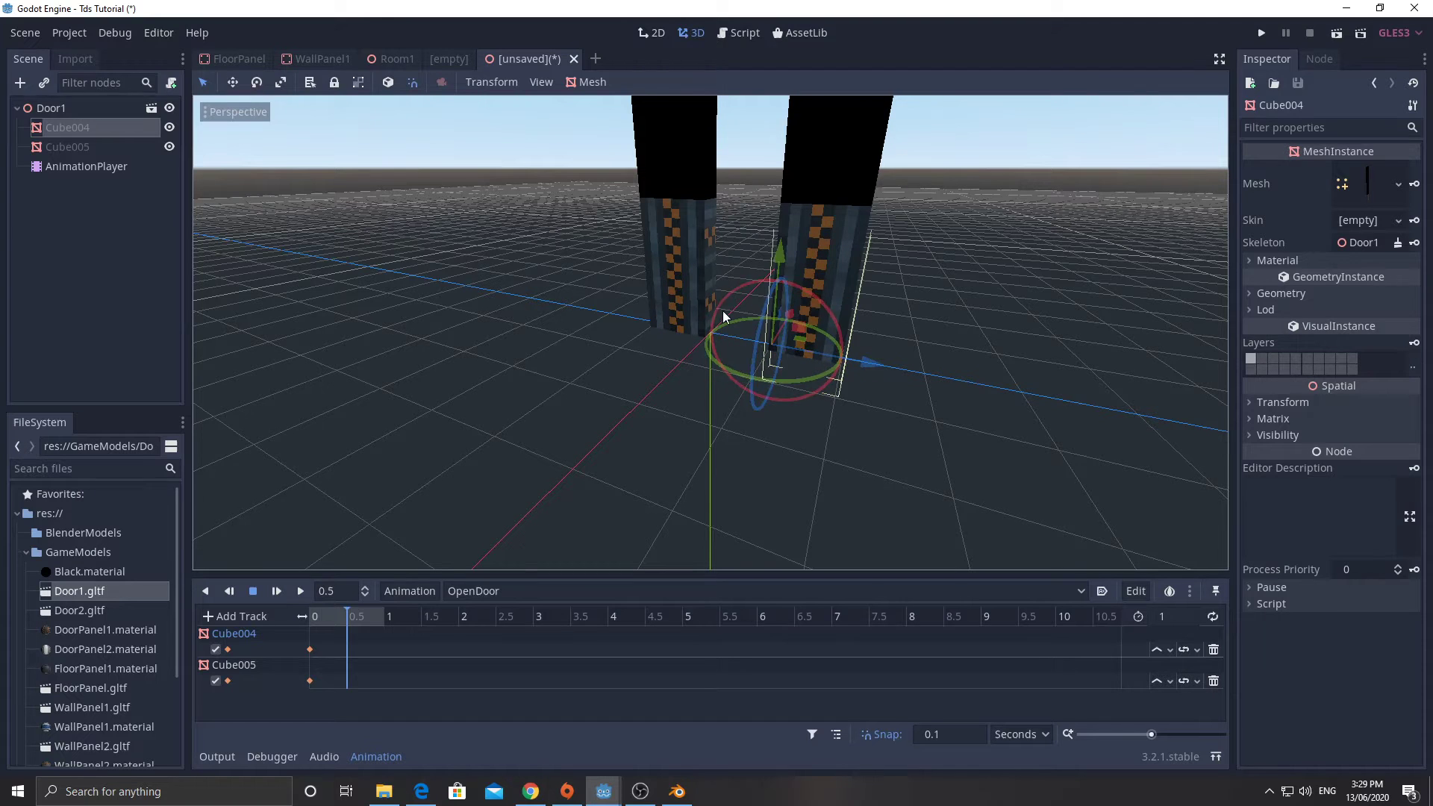
pyautogui.click(679, 300)
pyautogui.moveTo(794, 349); pyautogui.dragTo(749, 341)
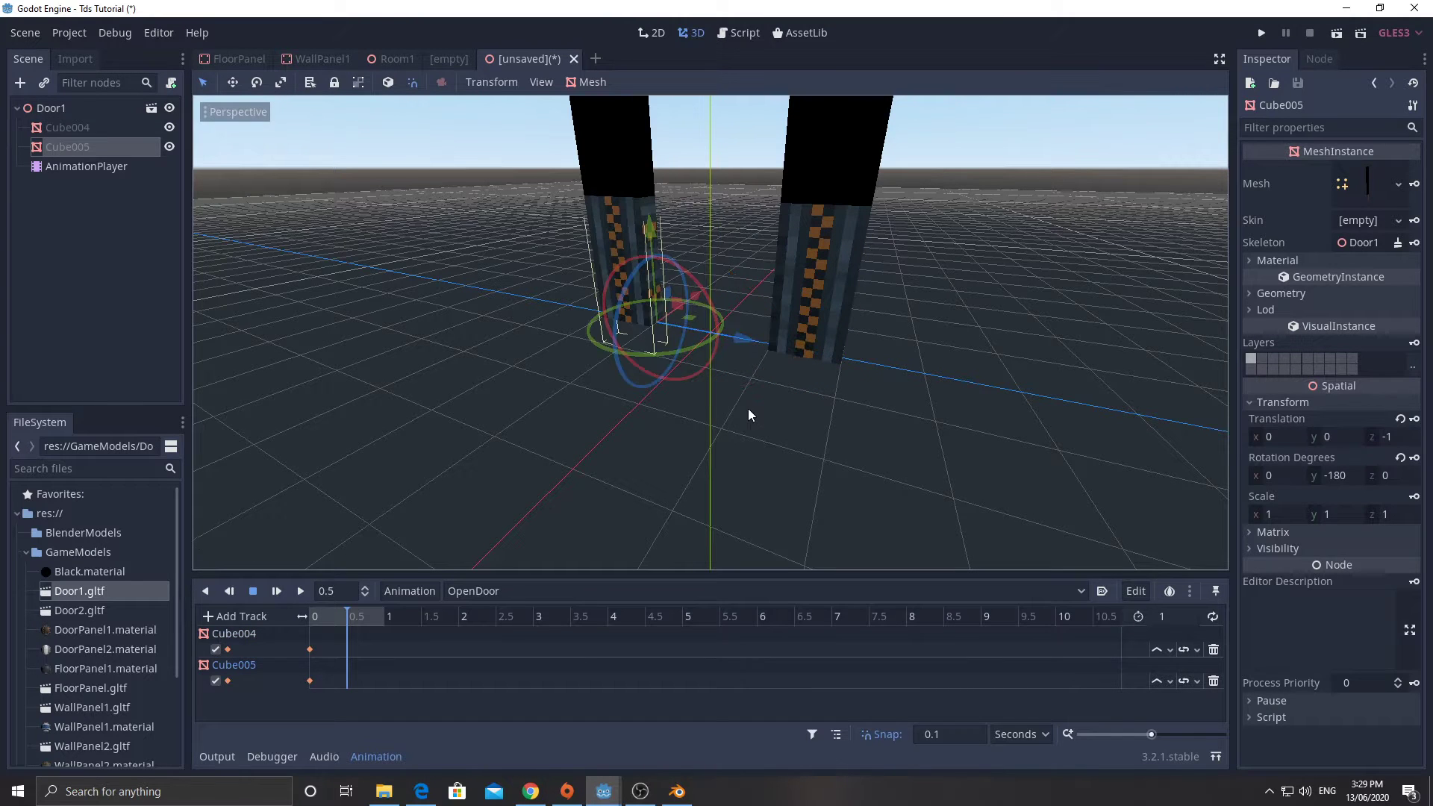
pyautogui.rightClick(348, 652)
pyautogui.click(358, 664)
pyautogui.rightClick(348, 679)
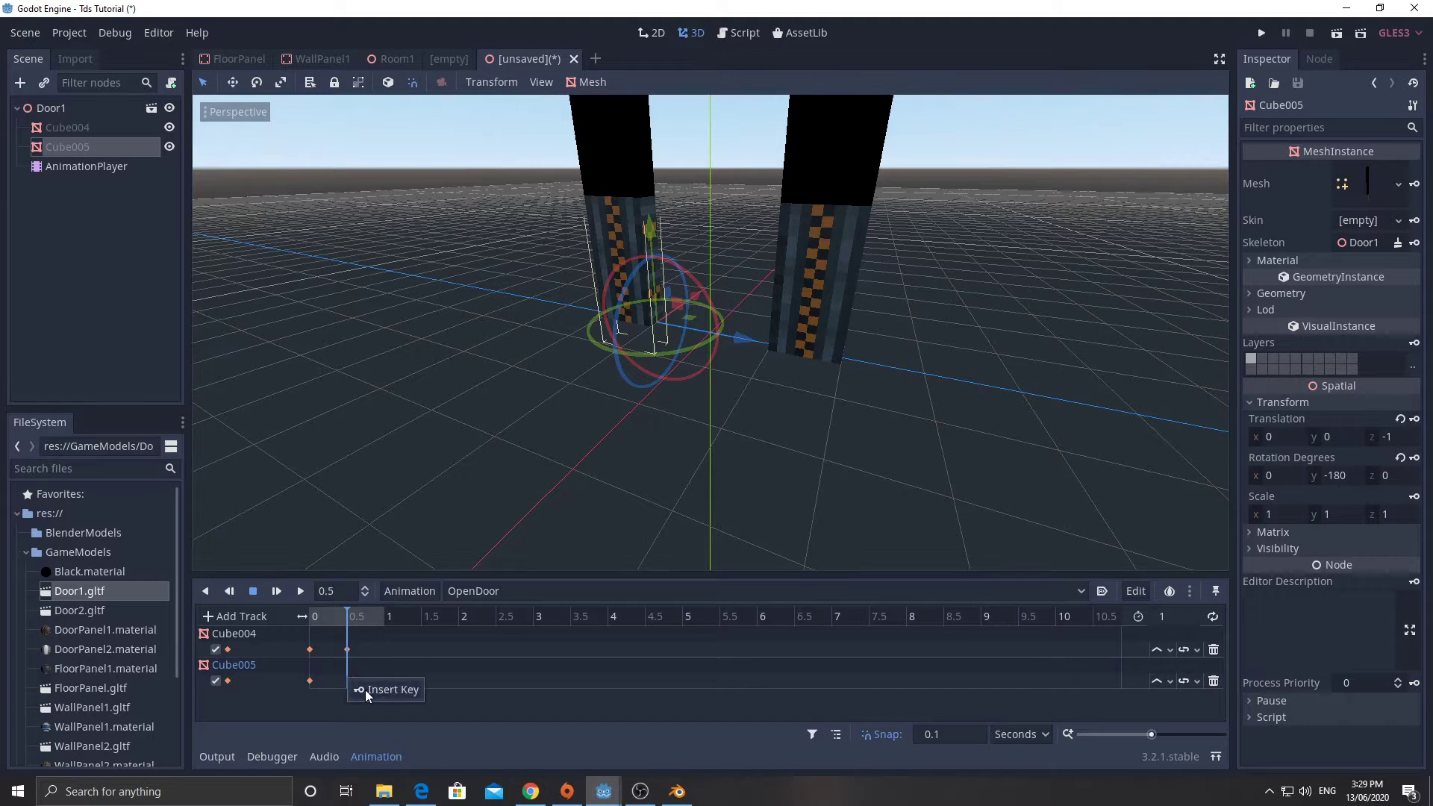
pyautogui.click(365, 690)
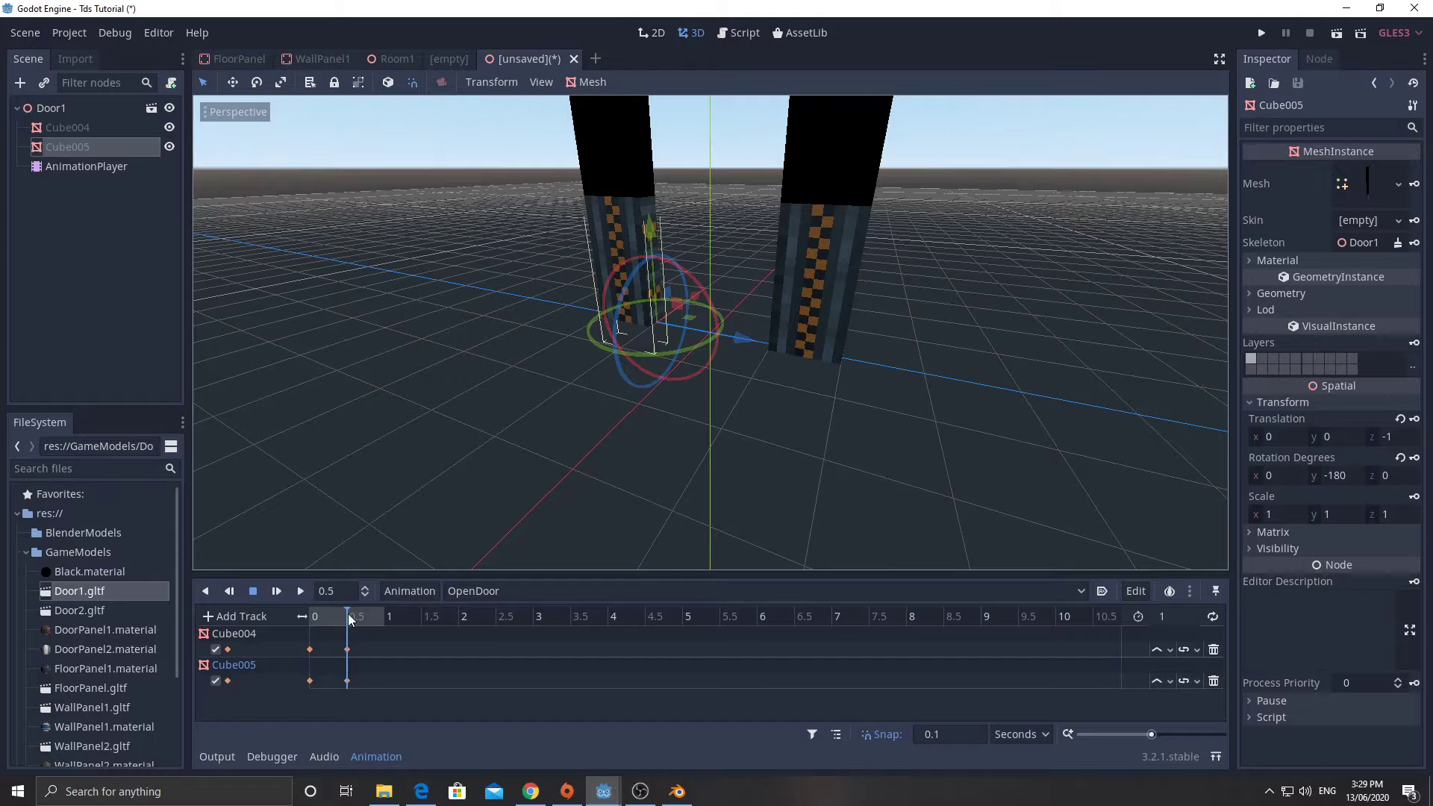
pyautogui.moveTo(350, 619); pyautogui.dragTo(314, 623)
pyautogui.click(302, 592)
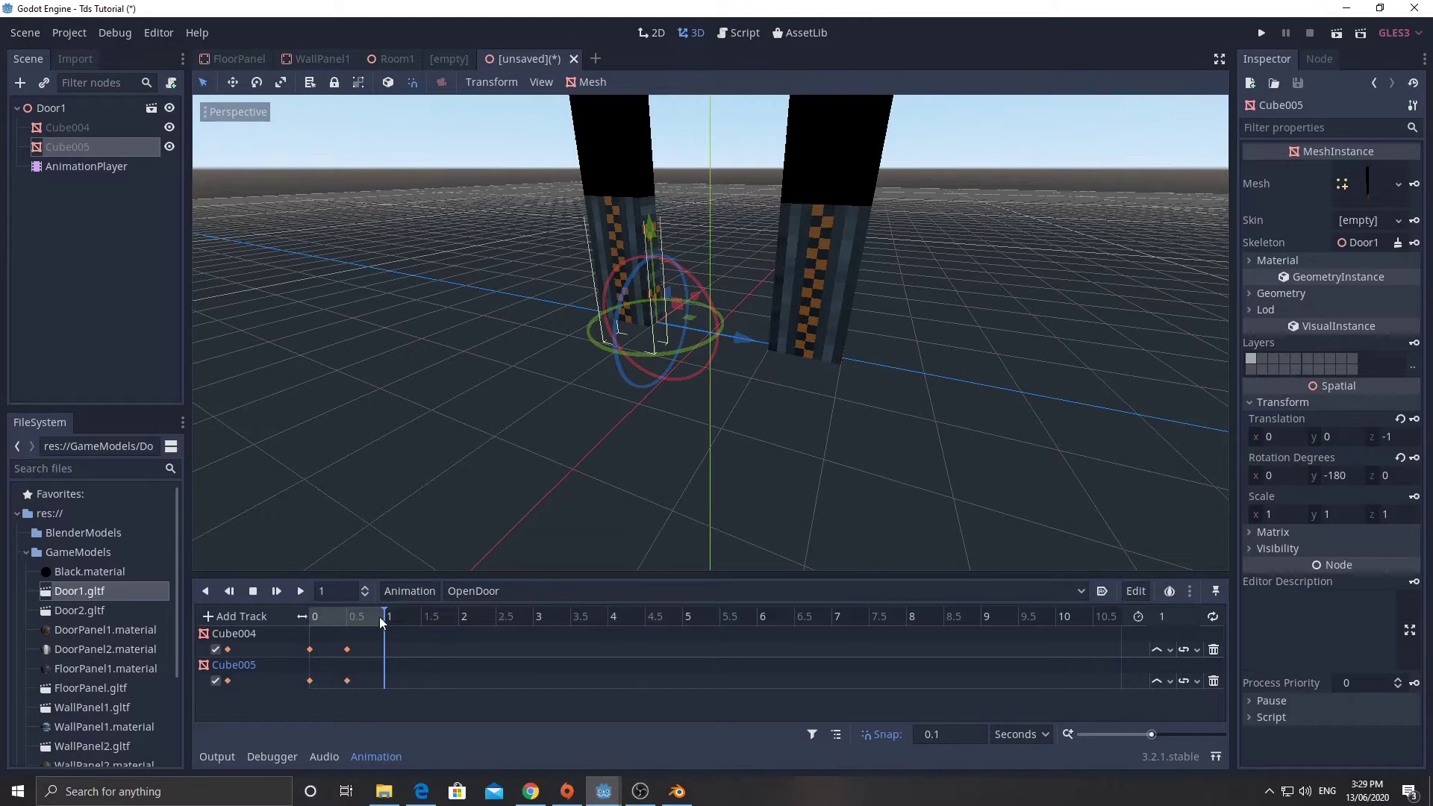
# Step: Create a new animation named CloseDoor with the playhead at time 0
pyautogui.moveTo(388, 617); pyautogui.dragTo(351, 621)
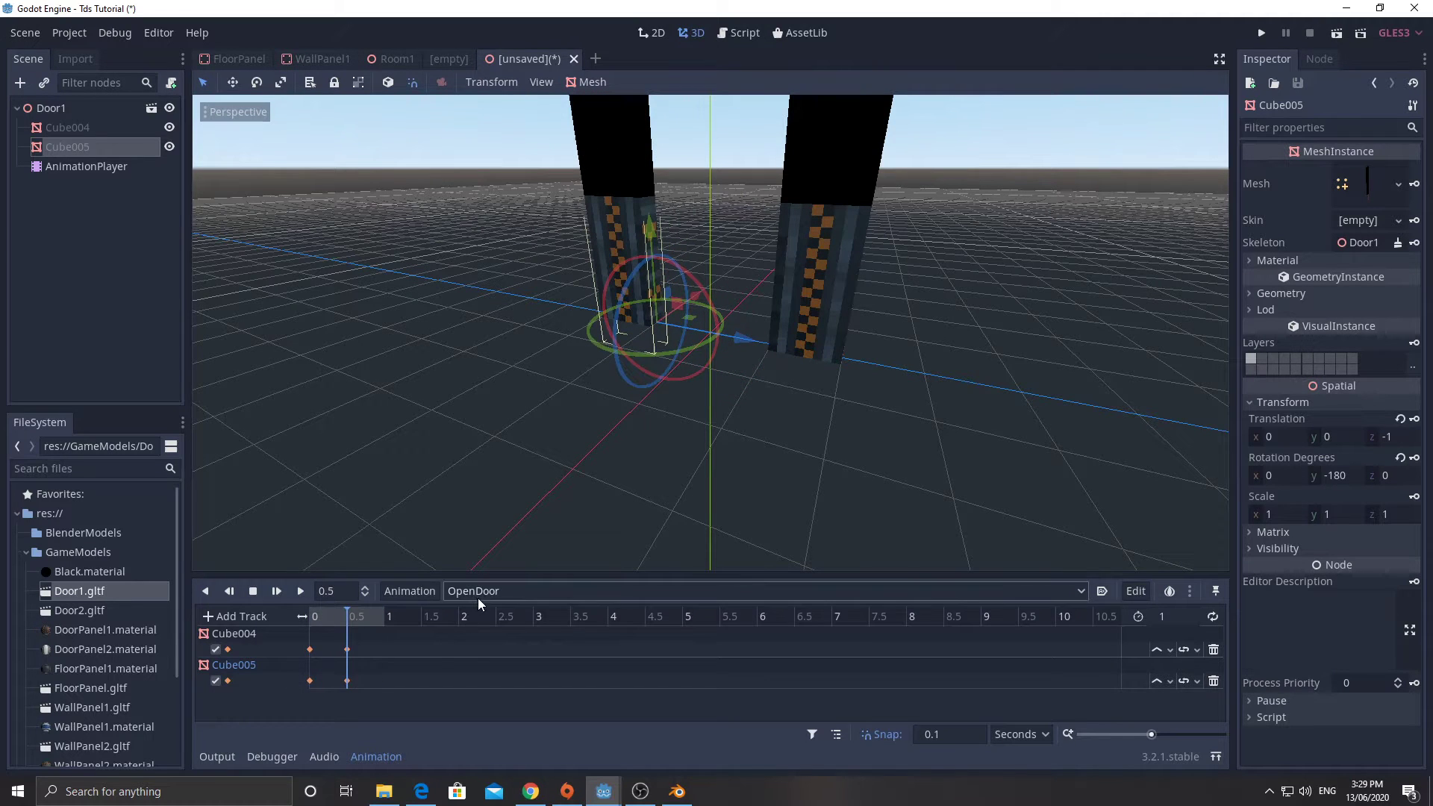
pyautogui.click(410, 591)
pyautogui.click(410, 509)
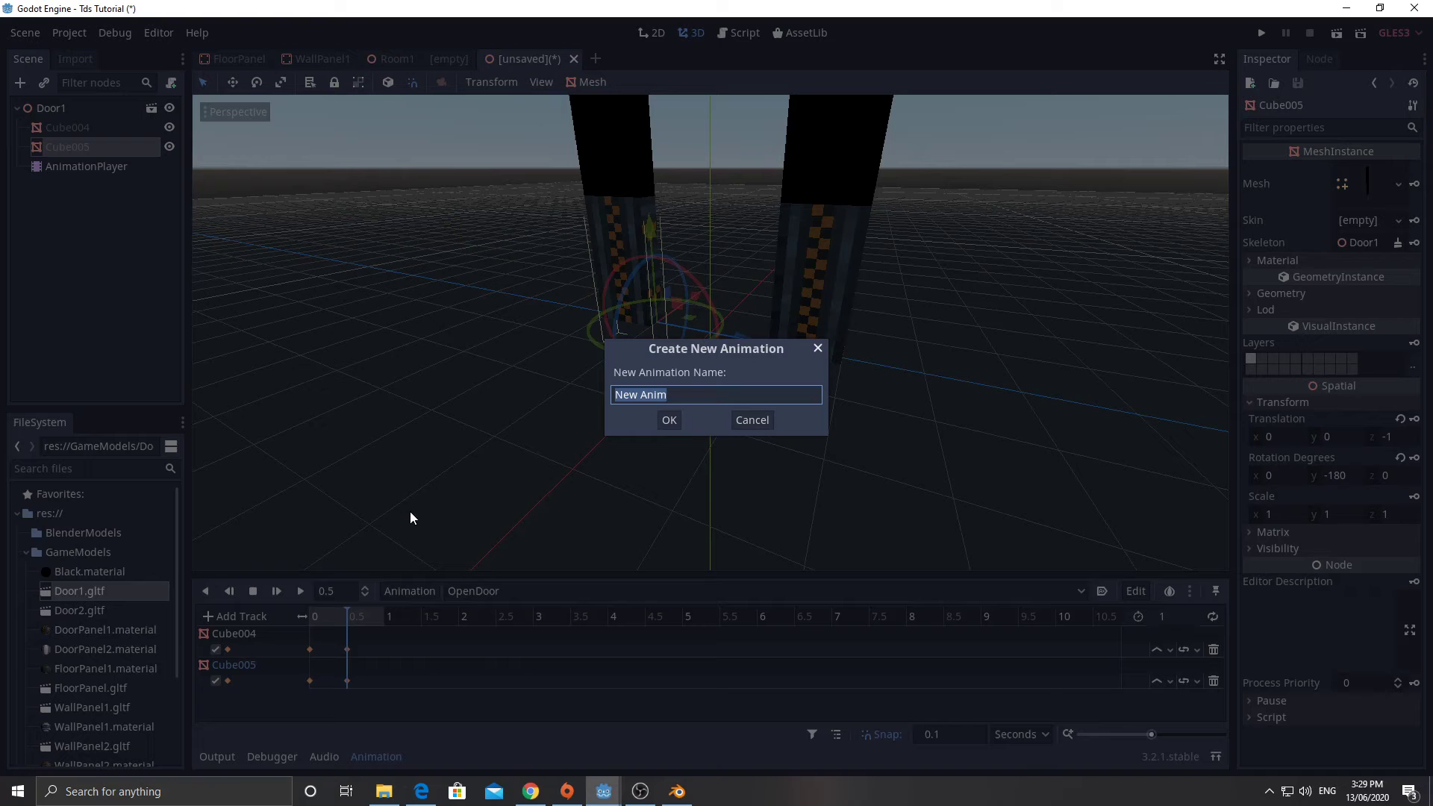
pyautogui.write('CloseDoor')
pyautogui.click(668, 420)
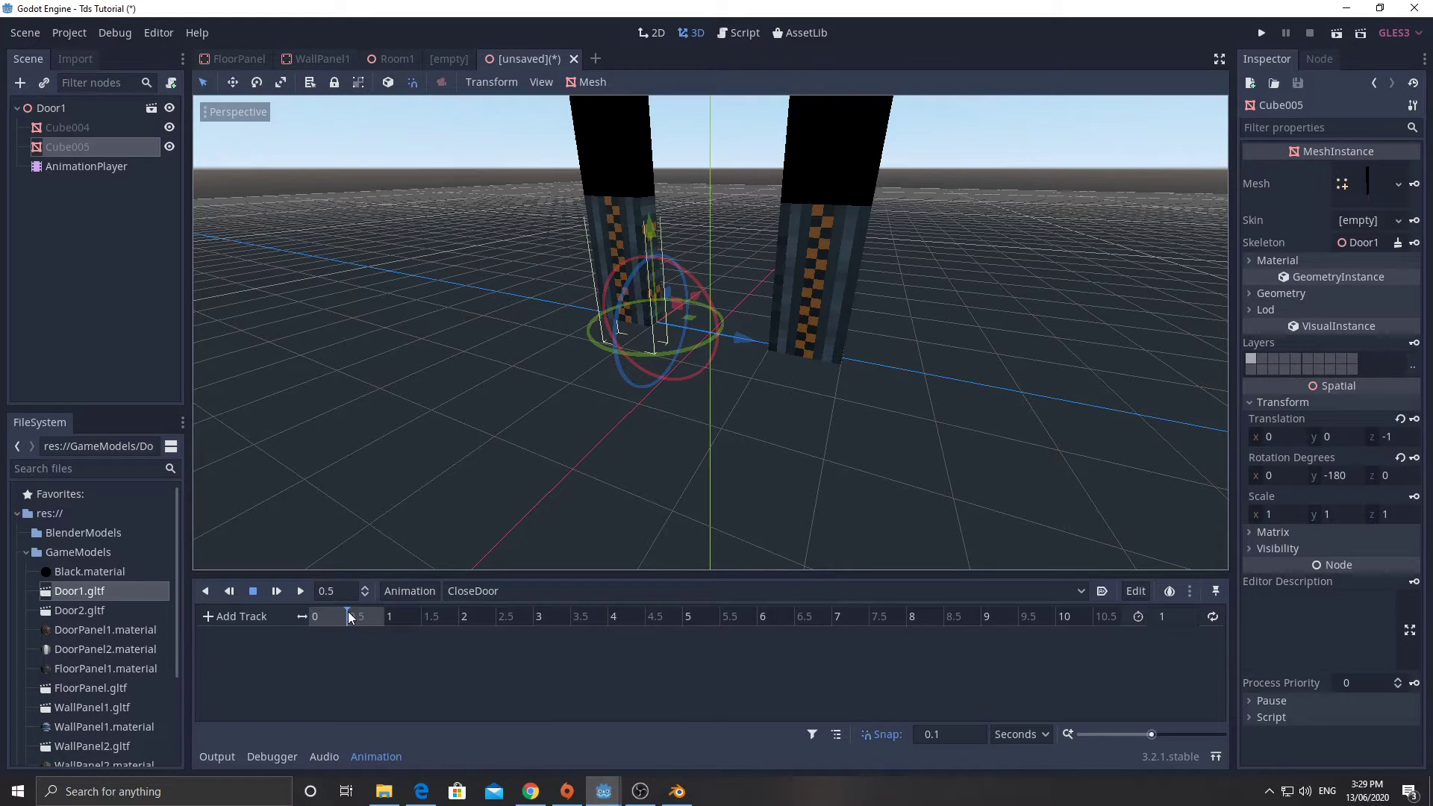
pyautogui.click(312, 618)
# Step: Add 3D transform tracks for Cube004 and Cube005 and start keying them at 0 s
pyautogui.click(206, 619)
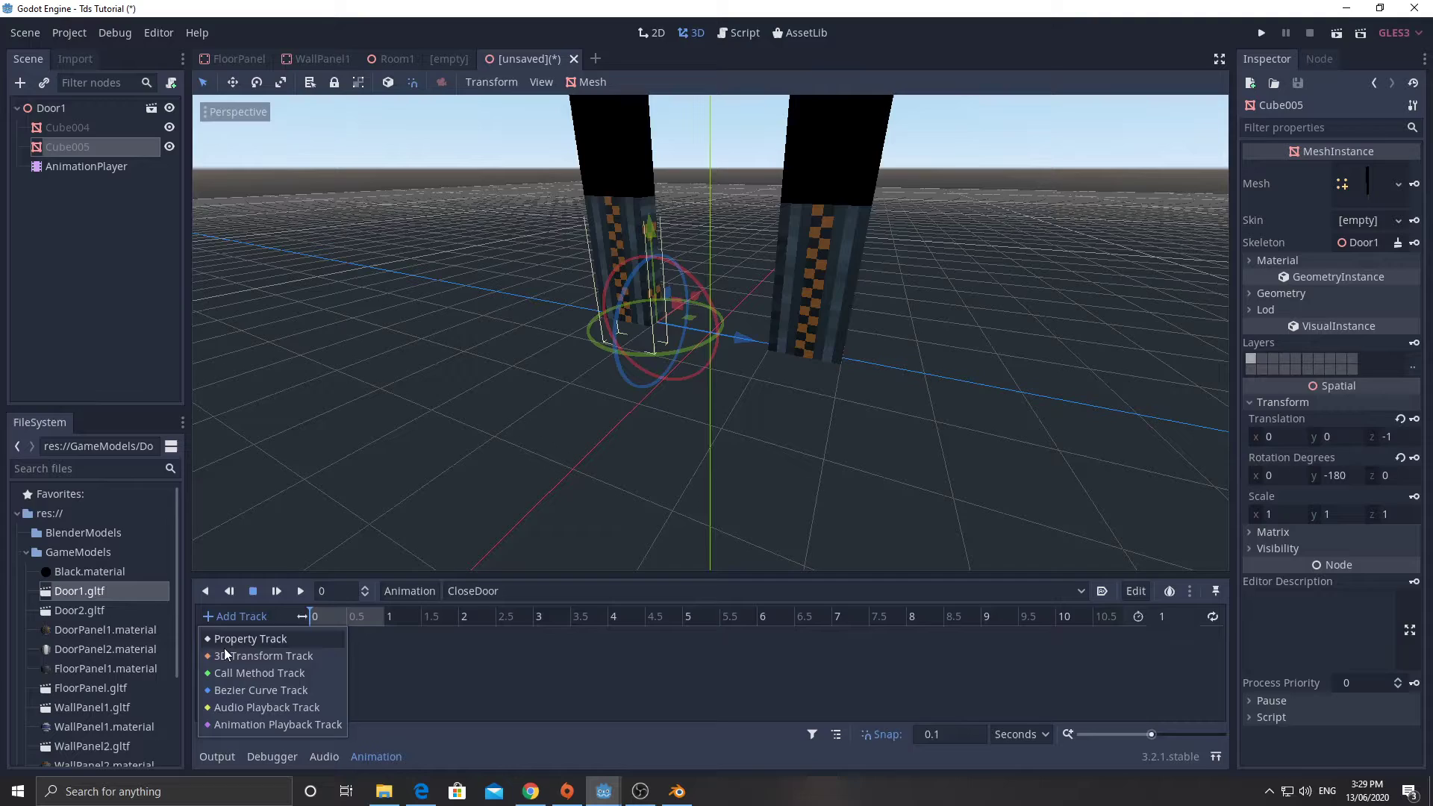
pyautogui.click(247, 657)
pyautogui.doubleClick(231, 192)
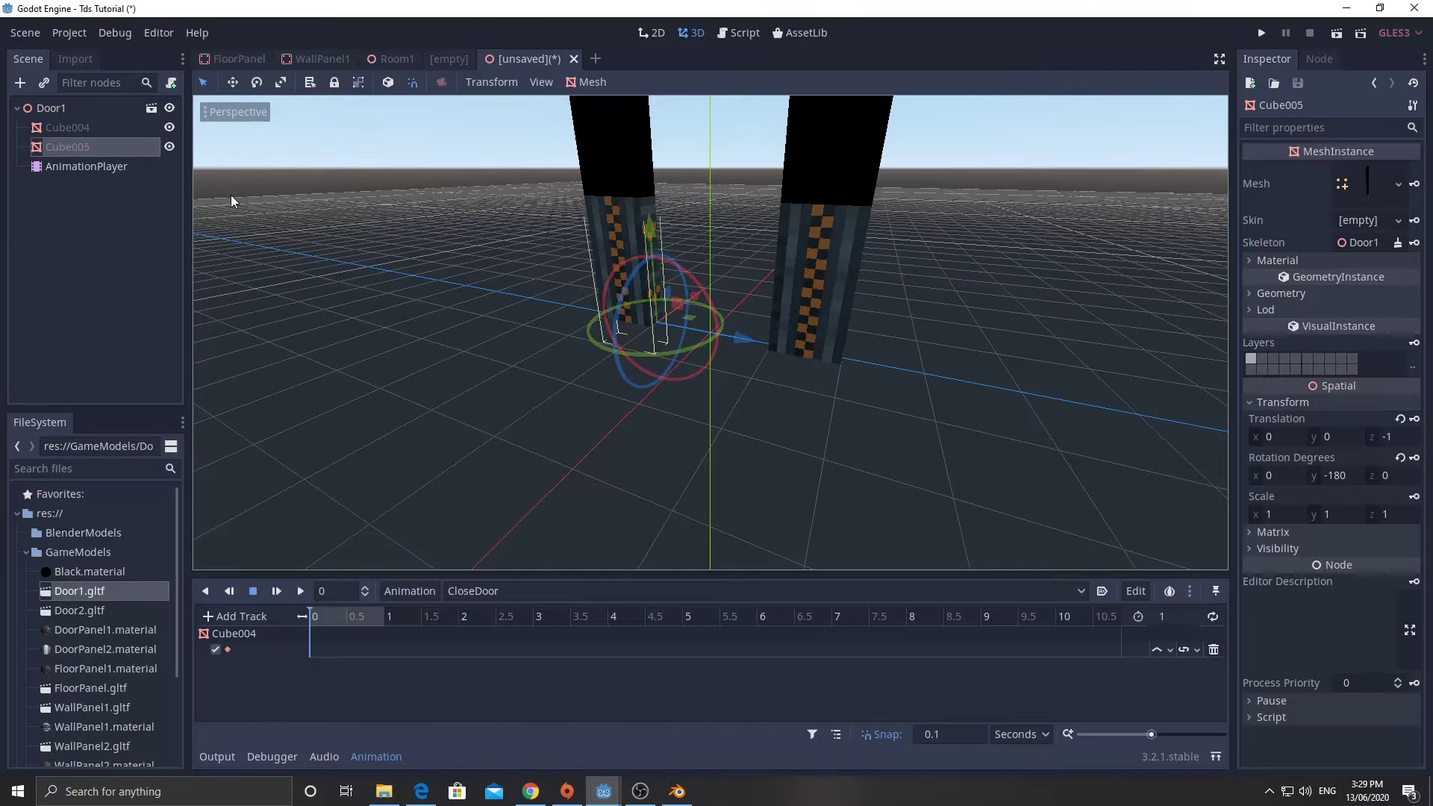
pyautogui.click(223, 616)
pyautogui.click(252, 657)
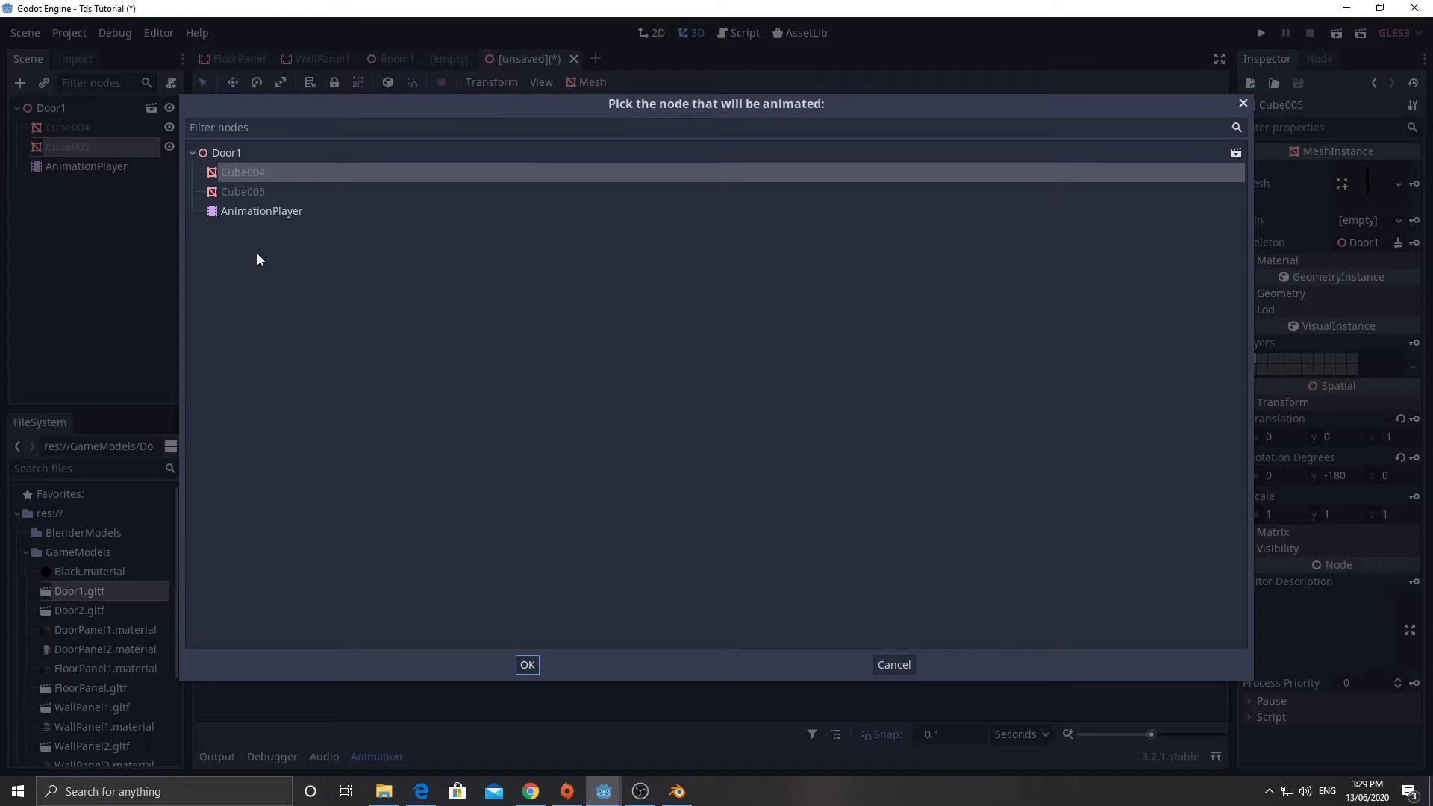
pyautogui.doubleClick(244, 179)
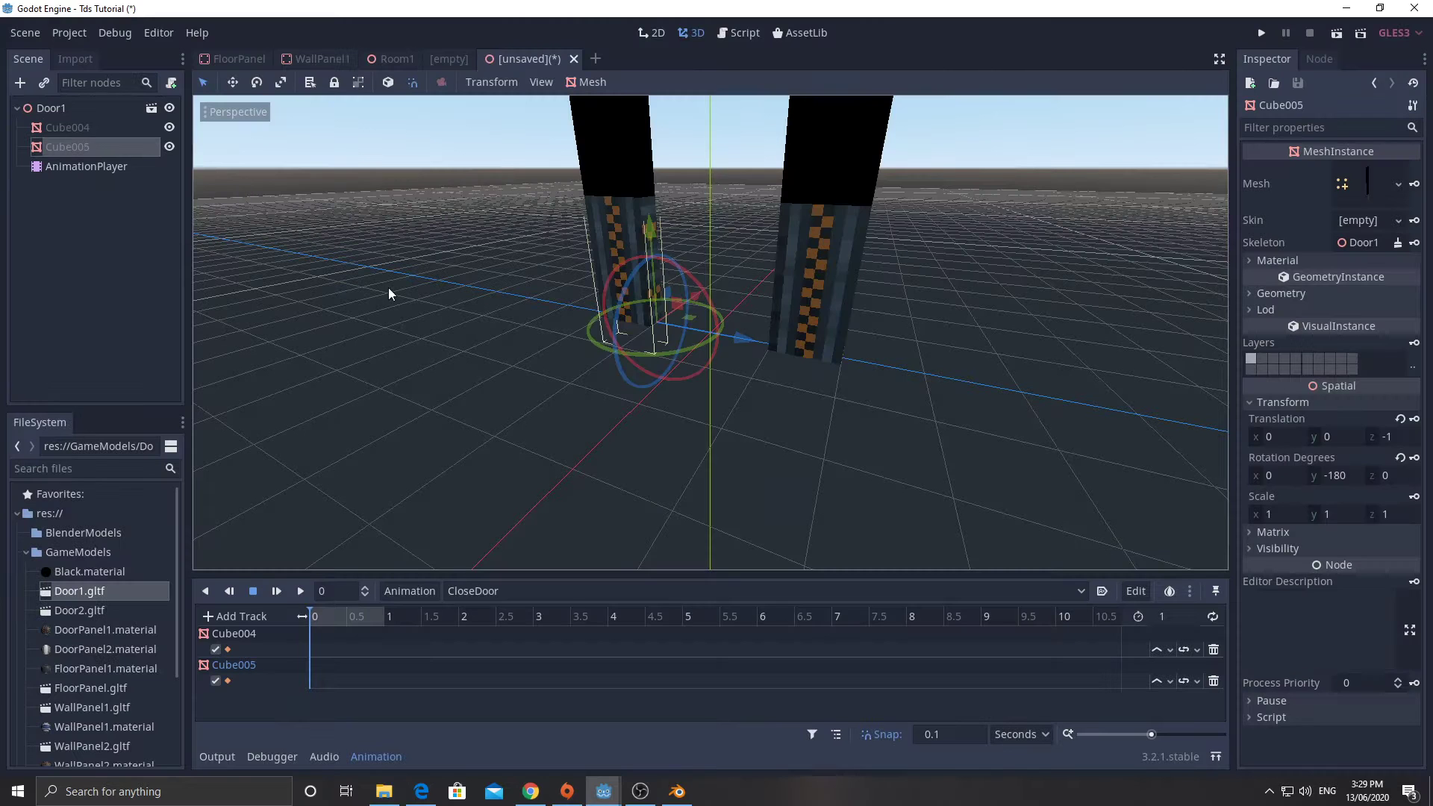
pyautogui.rightClick(311, 651)
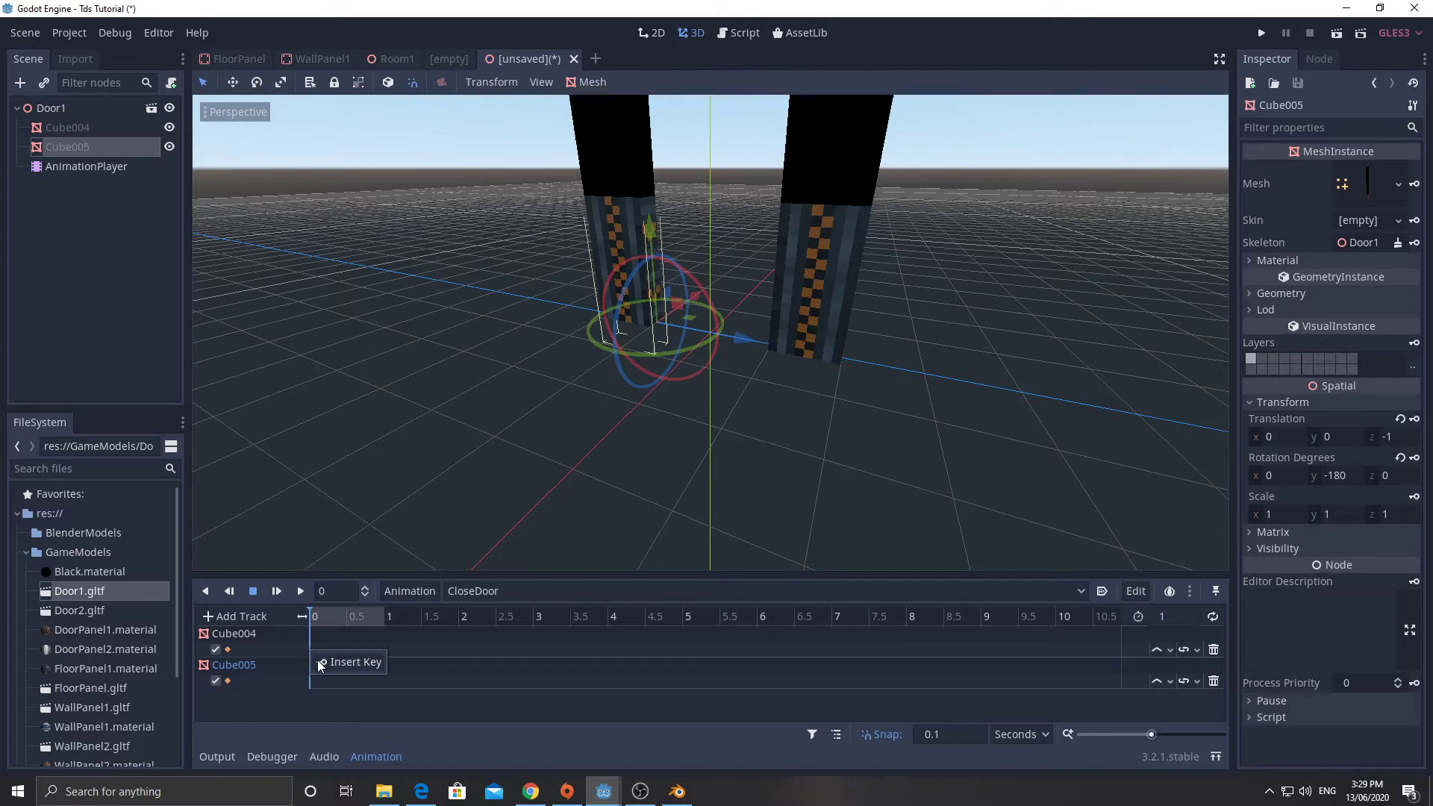
pyautogui.rightClick(312, 680)
# Step: Insert the Cube005 key and move it to time 0
pyautogui.click(319, 693)
pyautogui.click(333, 681)
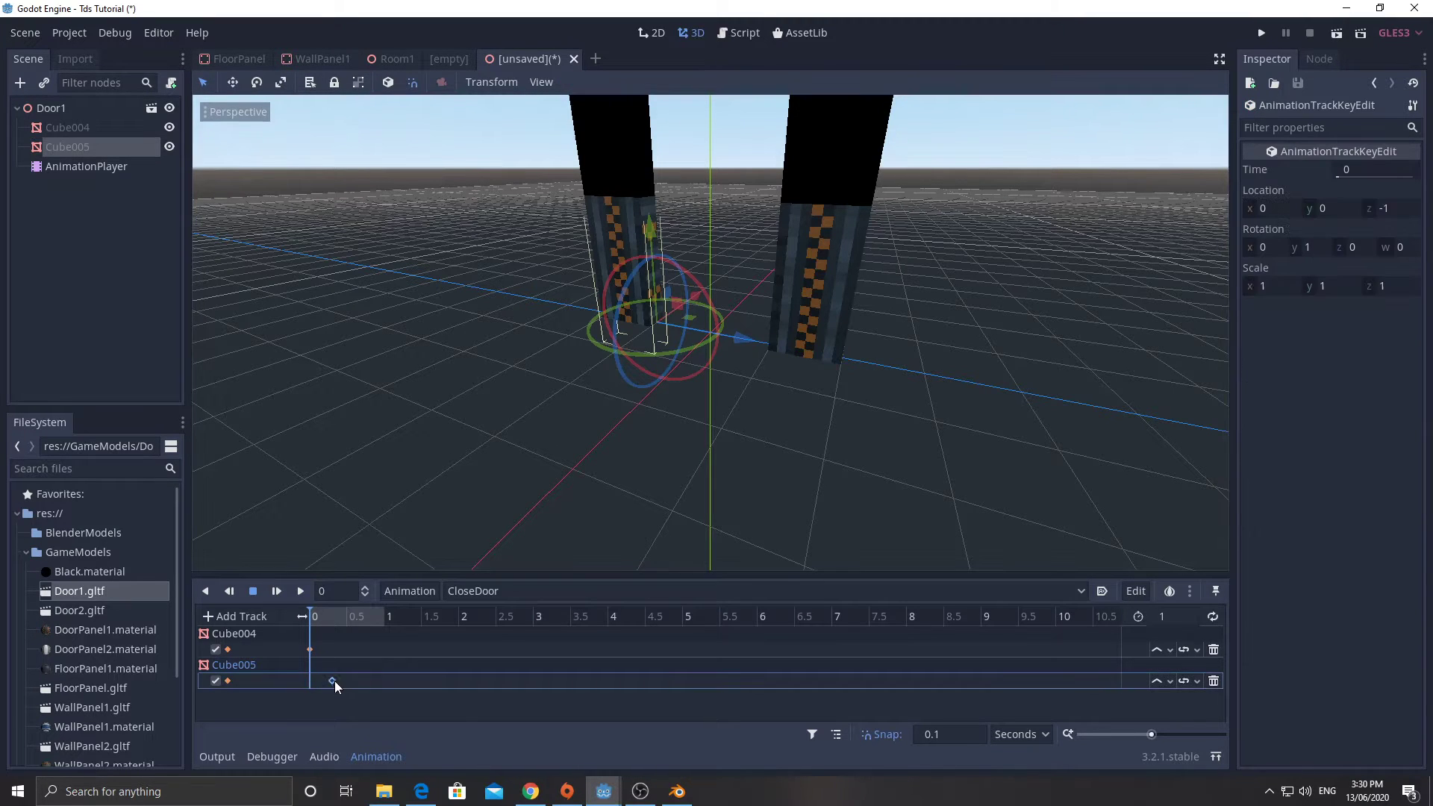
pyautogui.moveTo(335, 685); pyautogui.dragTo(312, 686)
pyautogui.rightClick(323, 685)
pyautogui.click(324, 687)
# Step: At 0.5 s slide both panels shut, key both tracks, and play CloseDoor to check
pyautogui.click(347, 619)
pyautogui.moveTo(750, 345); pyautogui.dragTo(810, 325)
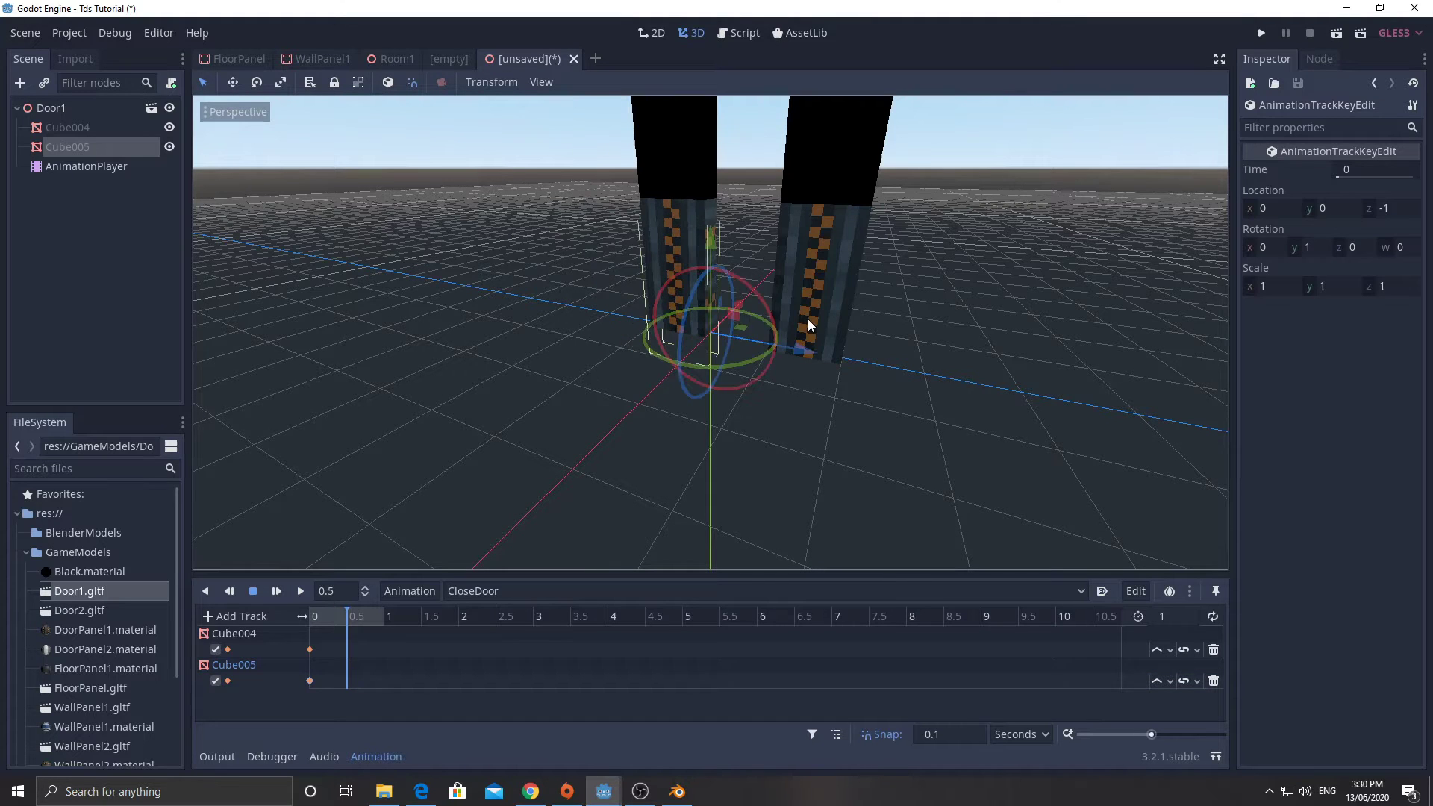
pyautogui.click(809, 324)
pyautogui.moveTo(884, 366); pyautogui.dragTo(796, 349)
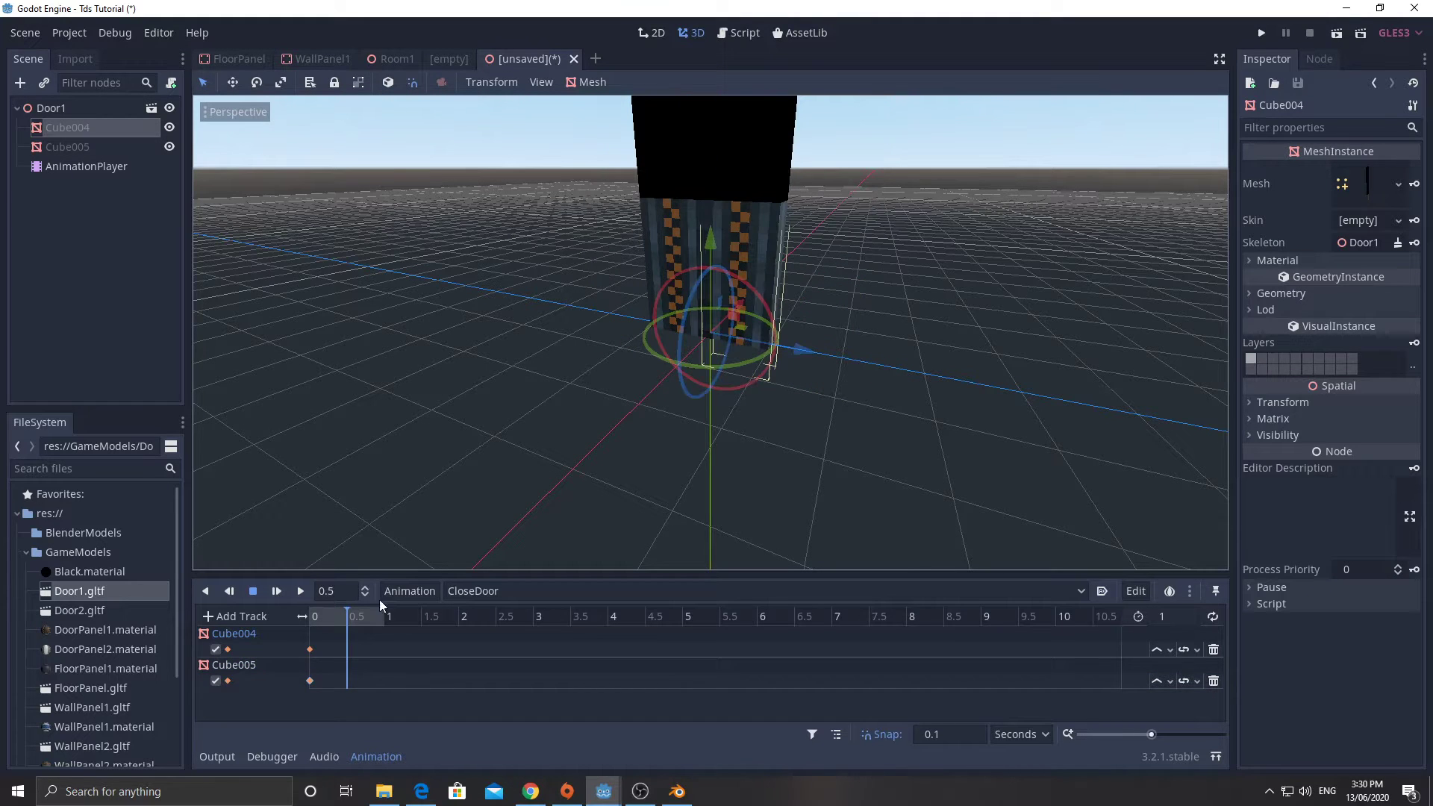
pyautogui.rightClick(348, 655)
pyautogui.click(361, 669)
pyautogui.rightClick(348, 683)
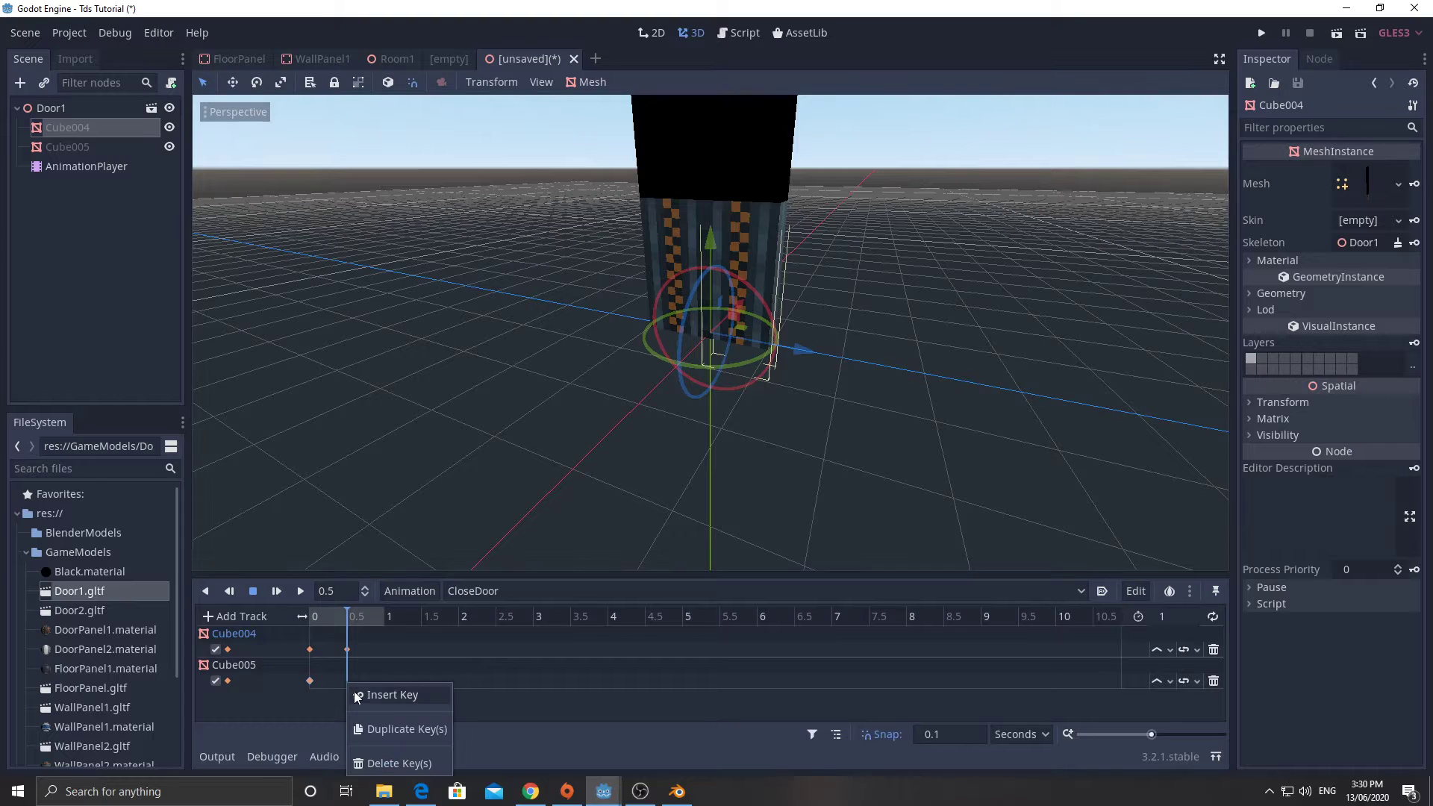
pyautogui.click(356, 694)
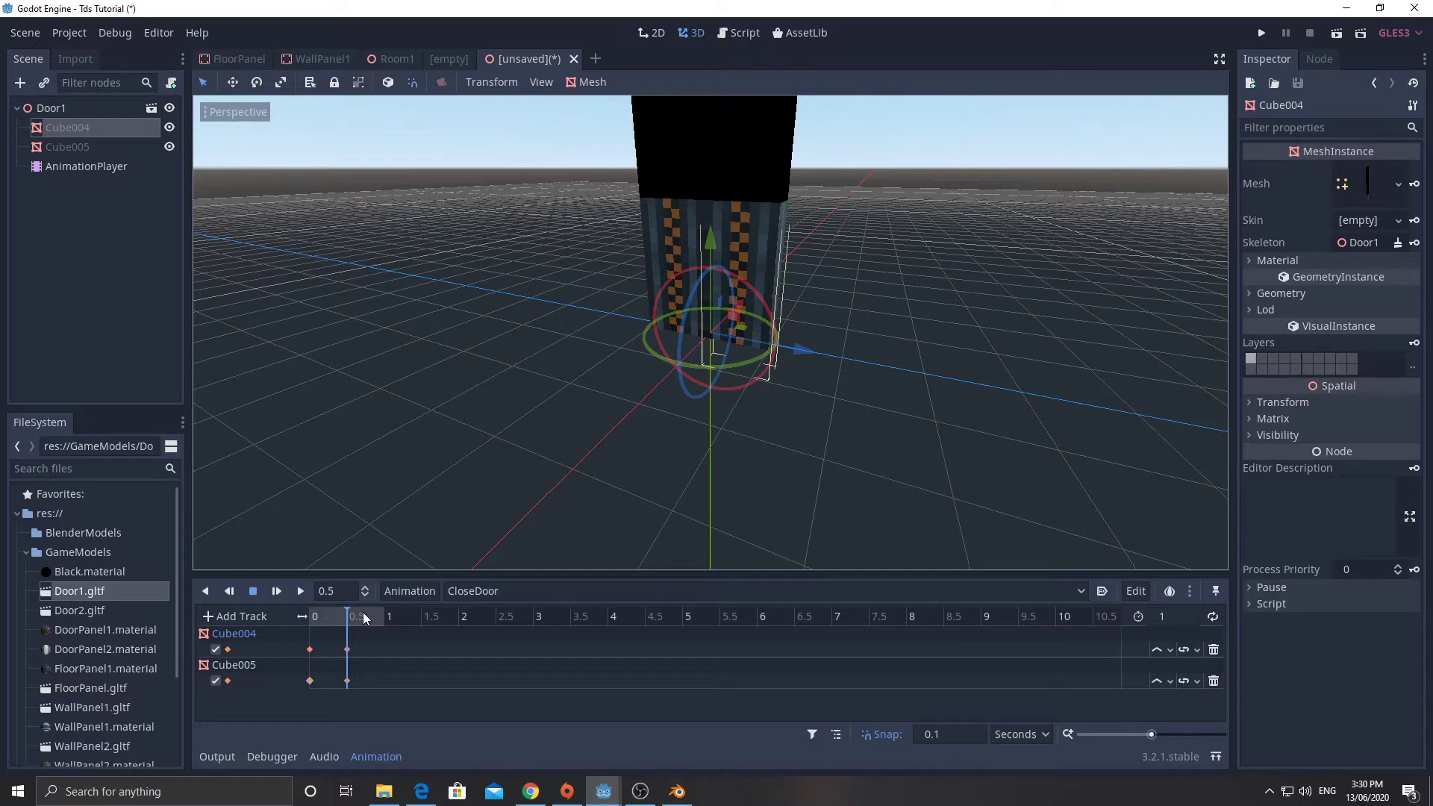
pyautogui.moveTo(348, 616); pyautogui.dragTo(309, 612)
pyautogui.click(300, 592)
# Step: Save the scene as Door1withAnimation.tscn in res://Scenes
pyautogui.hotkey('ctrl', 's')
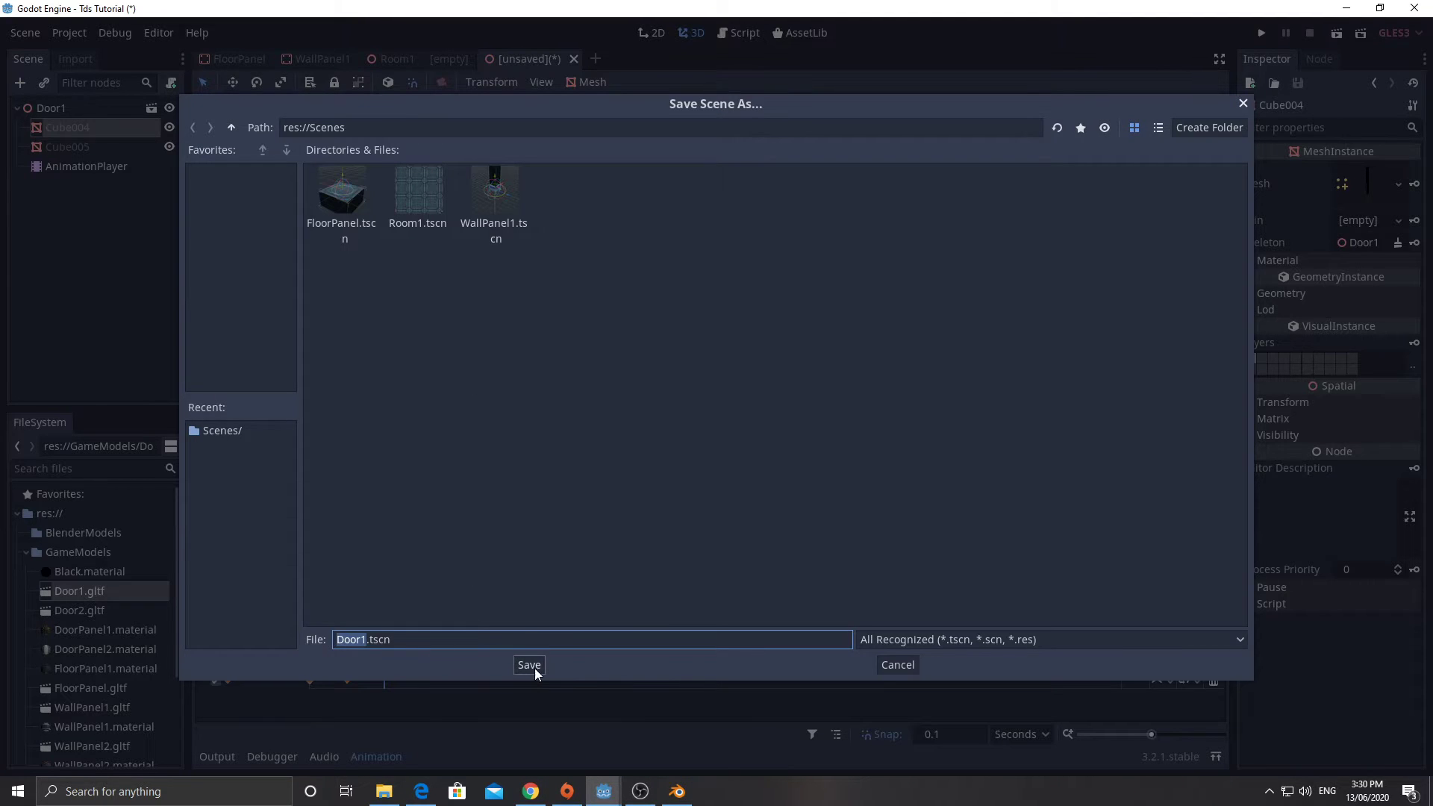
pyautogui.click(362, 640)
pyautogui.write('withAnimation')
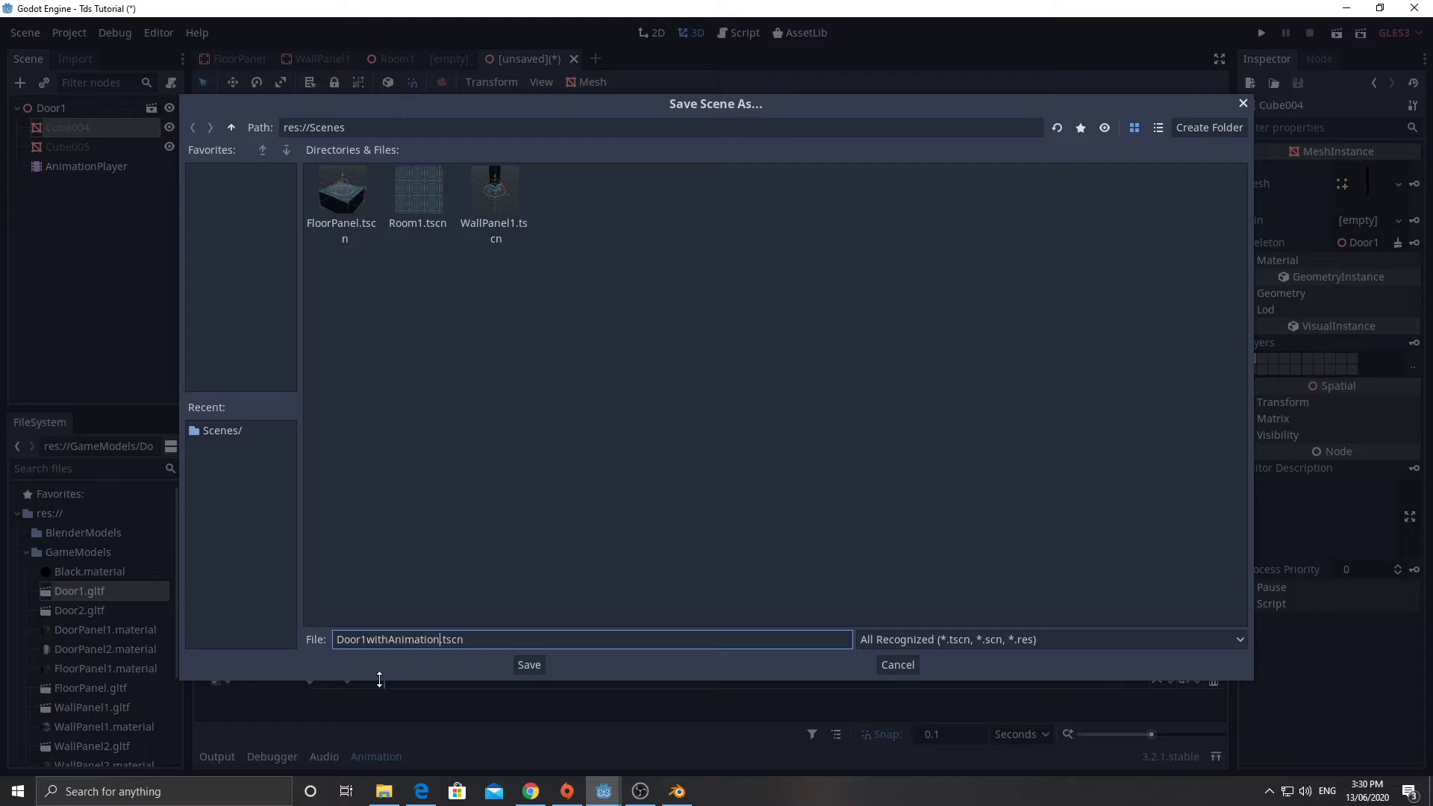
pyautogui.click(529, 665)
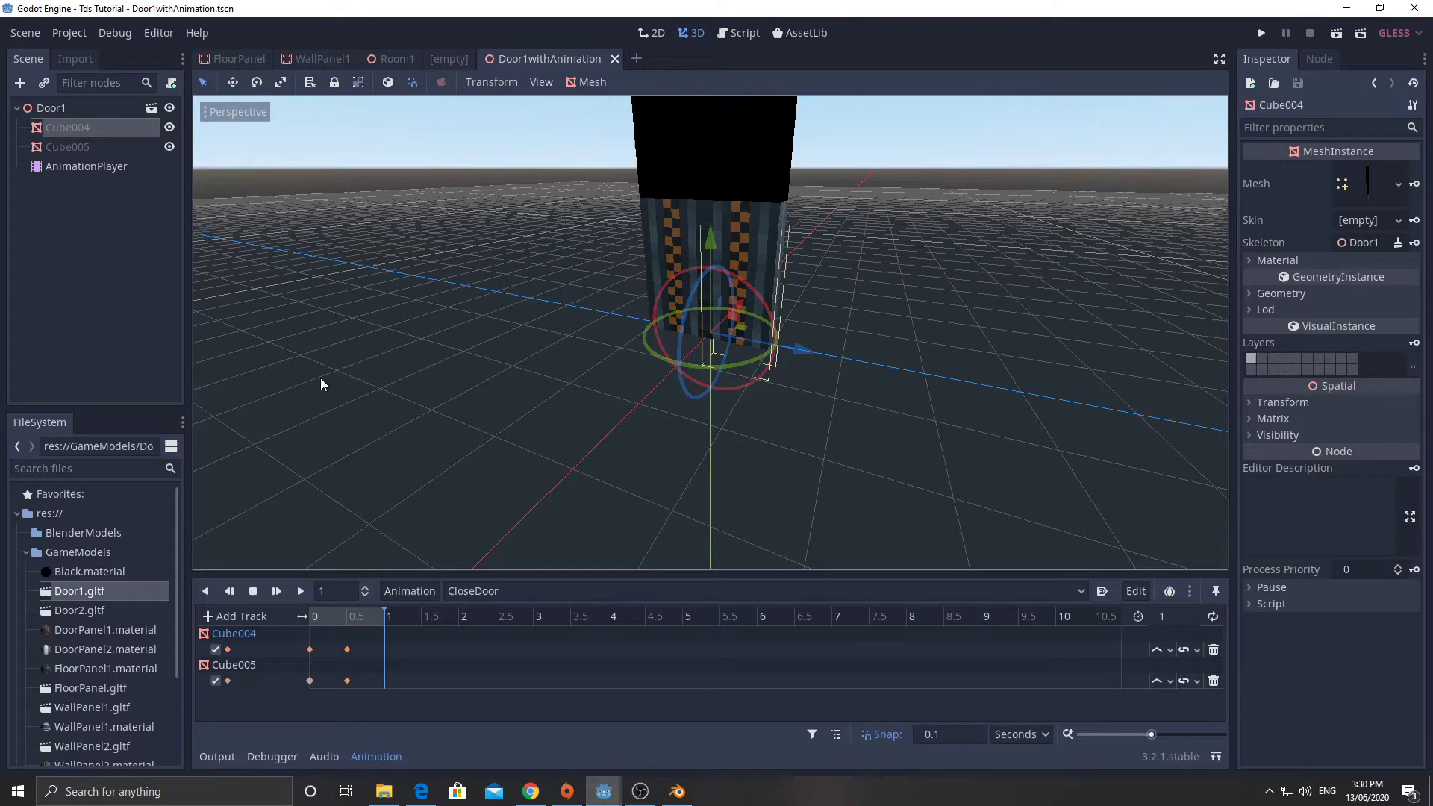
# Step: Start a new 3D scene and rename its root node to Door1
pyautogui.click(637, 58)
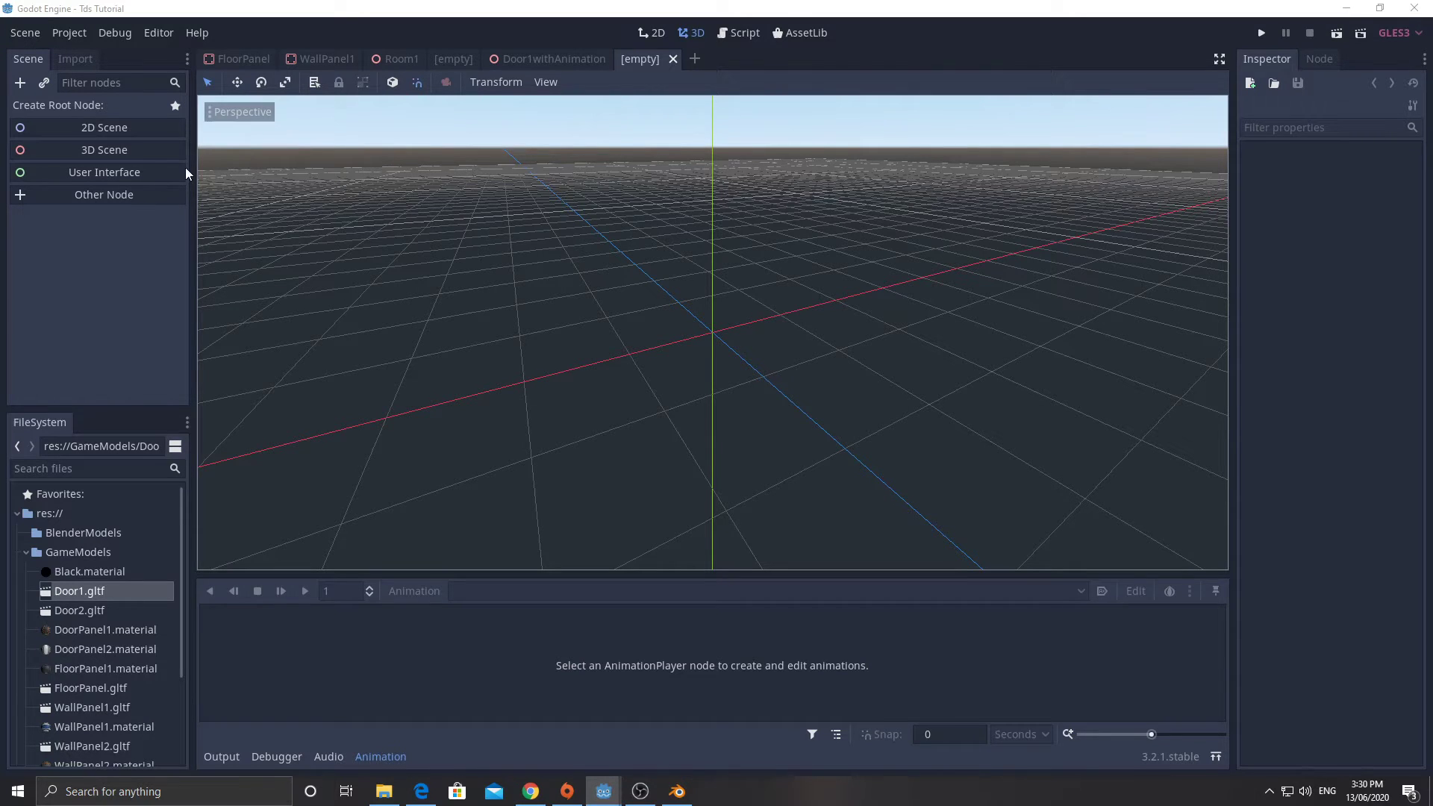
pyautogui.click(105, 150)
pyautogui.click(65, 137)
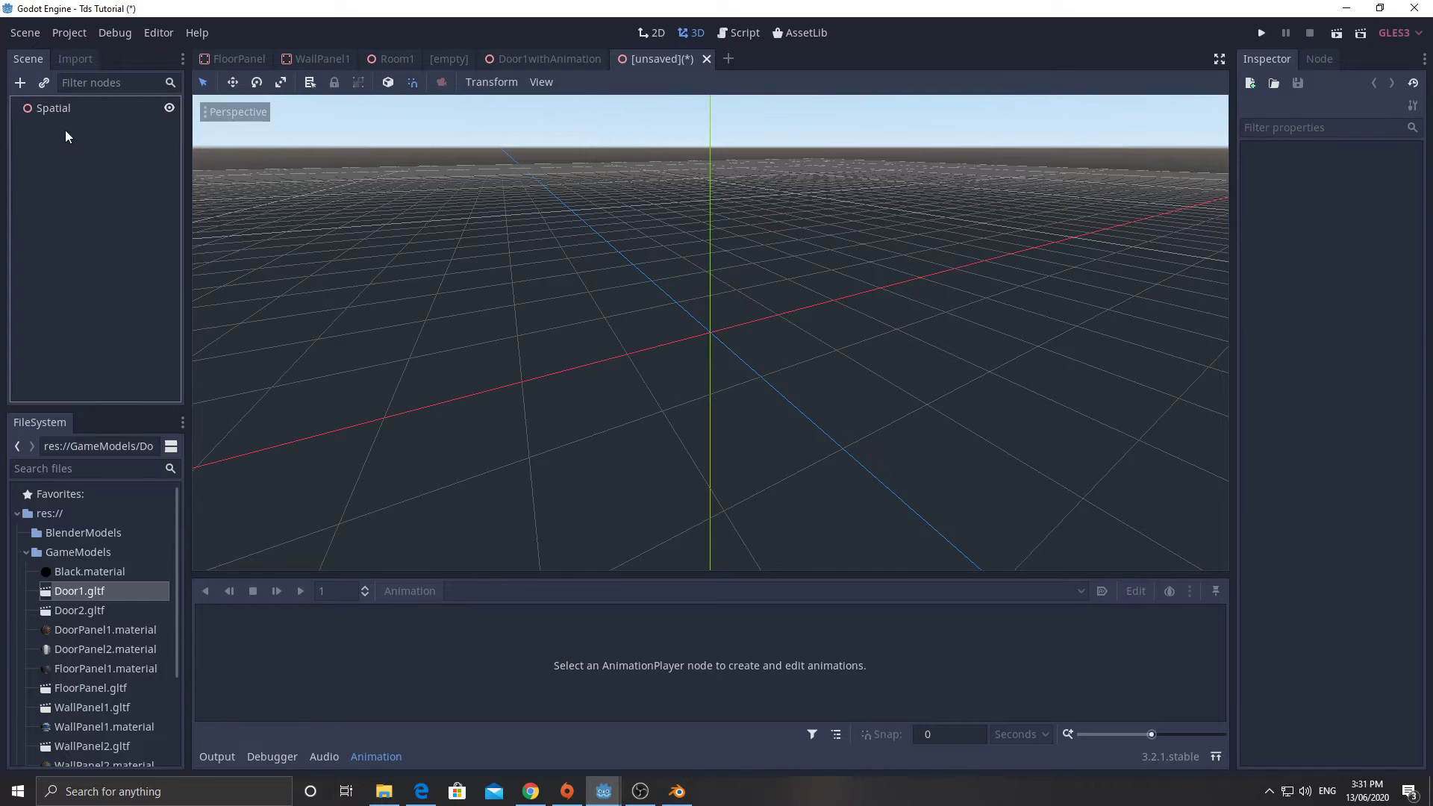
pyautogui.doubleClick(57, 110)
pyautogui.write('Door1')
pyautogui.press('Return')
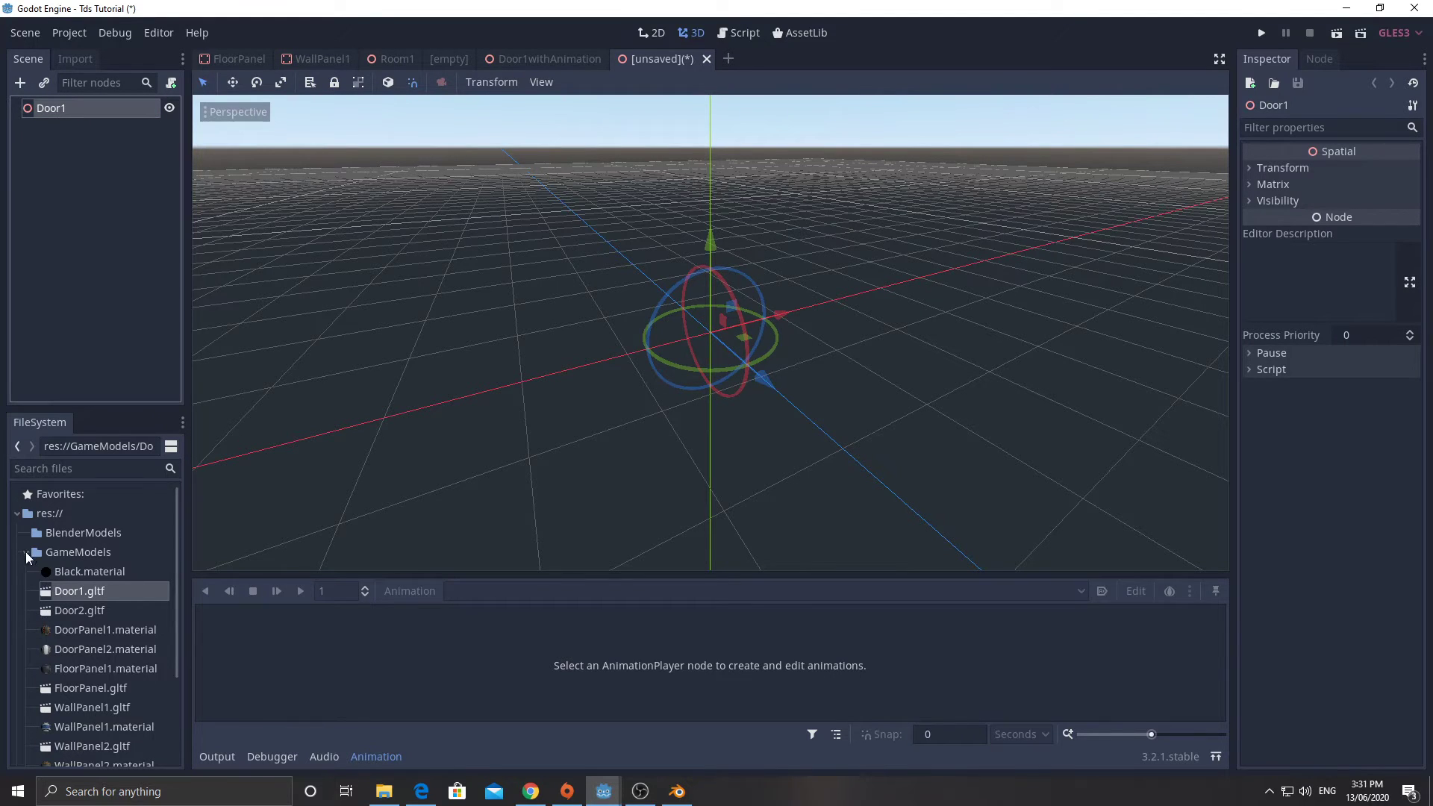
# Step: Instance Door1withAnimation.tscn from the Scenes folder under the Door1 root
pyautogui.click(26, 553)
pyautogui.click(25, 572)
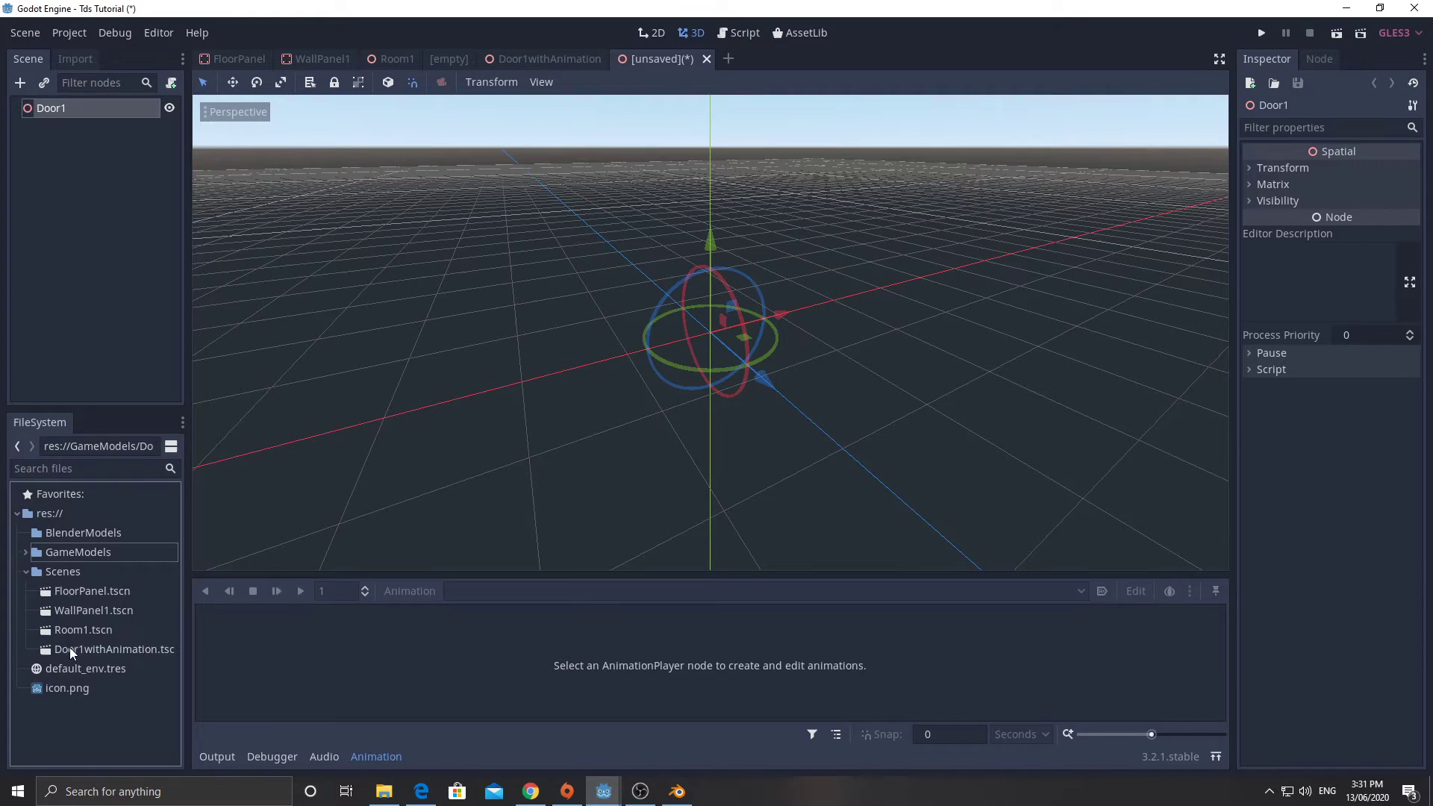
pyautogui.moveTo(69, 647); pyautogui.dragTo(46, 110)
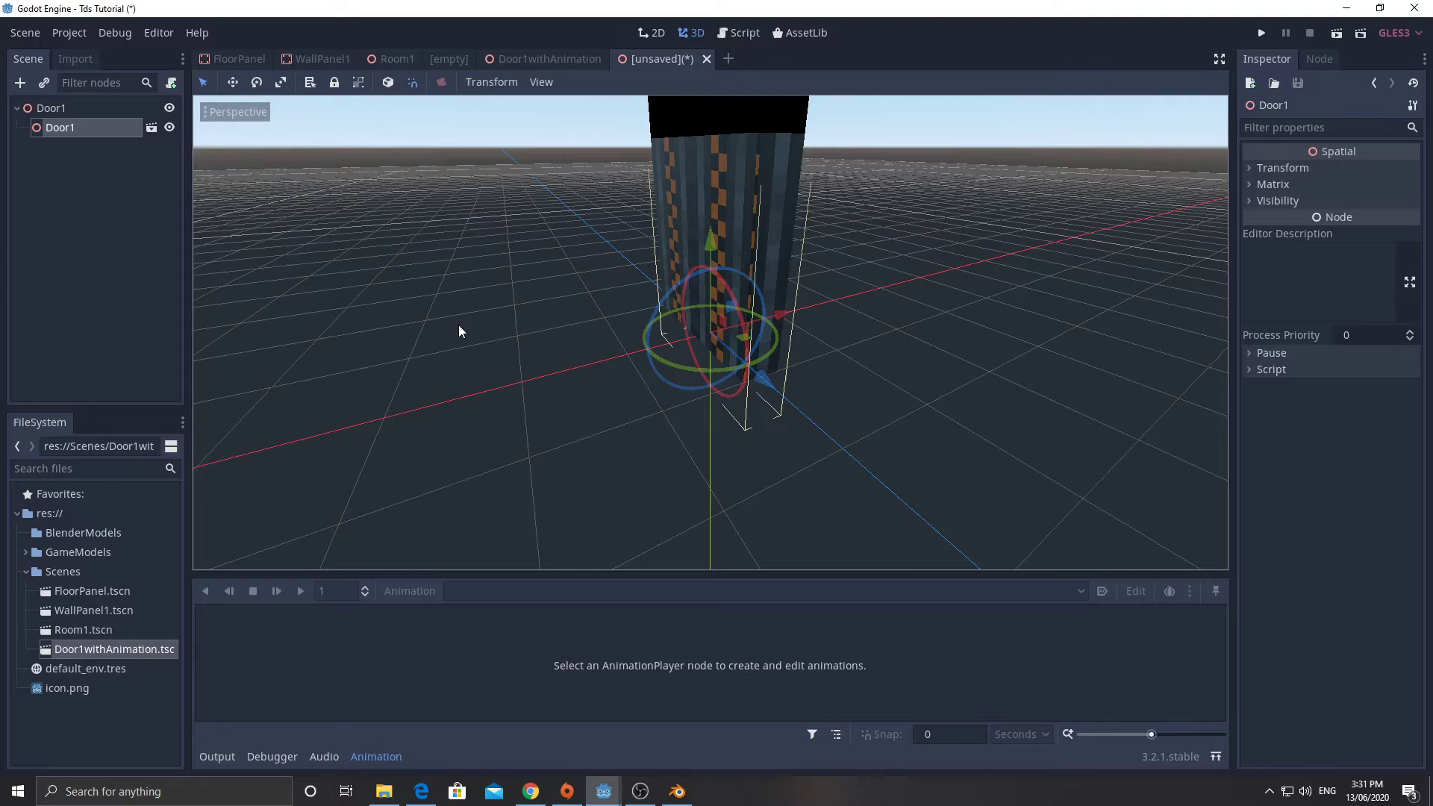
# Step: Instance FloorPanel.tscn twice under Door1 and move FloorPanel2 along X beside the door
pyautogui.click(41, 225)
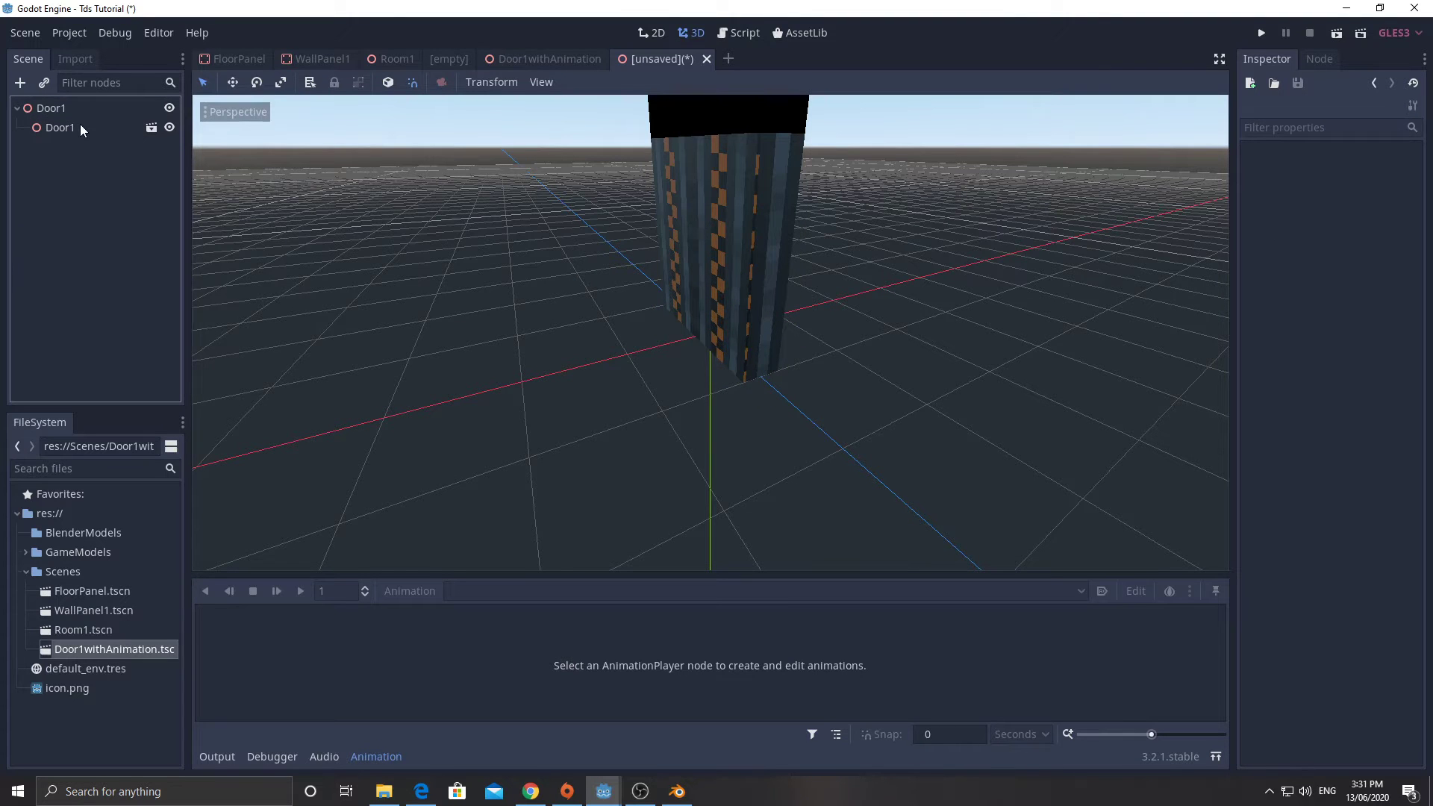
pyautogui.click(21, 84)
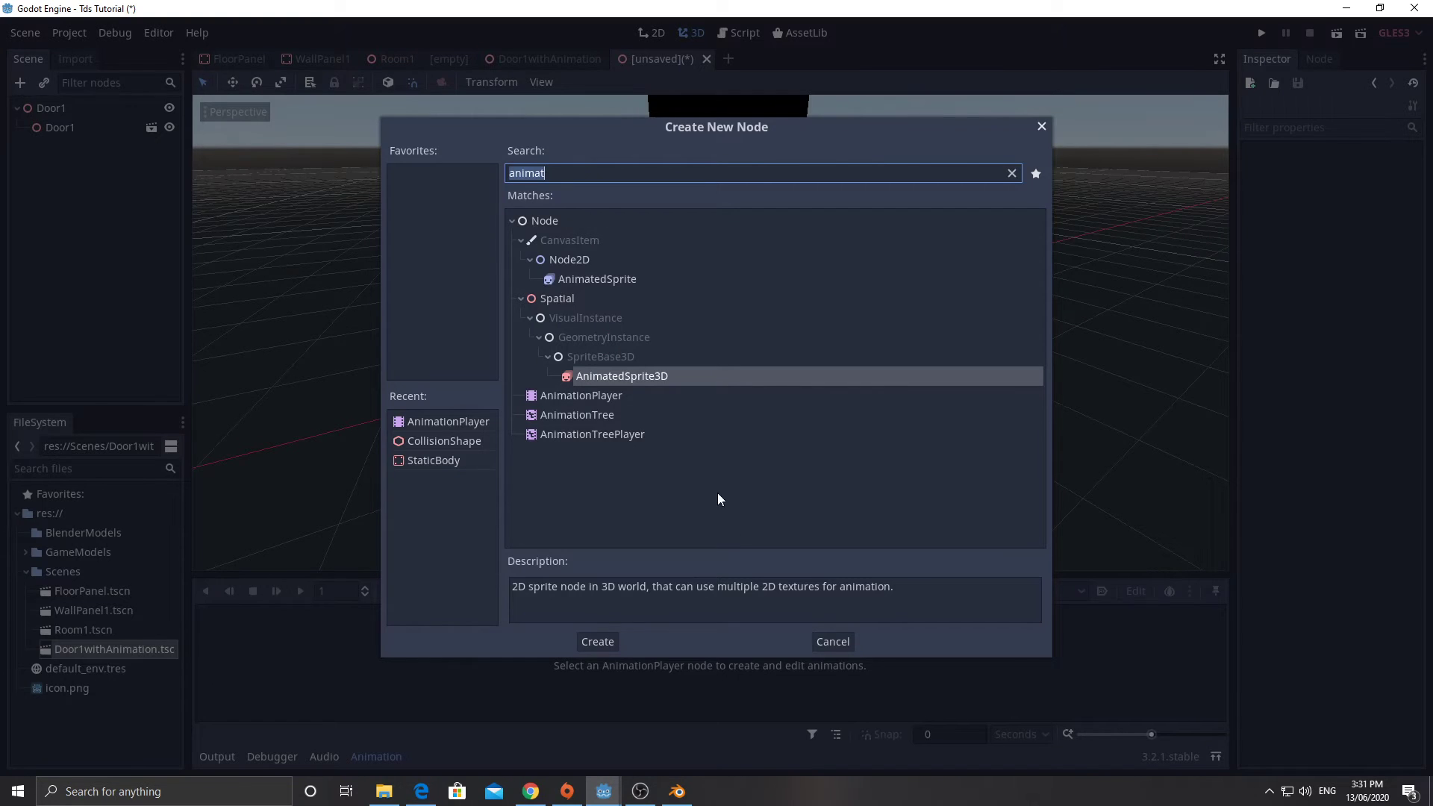
pyautogui.click(828, 643)
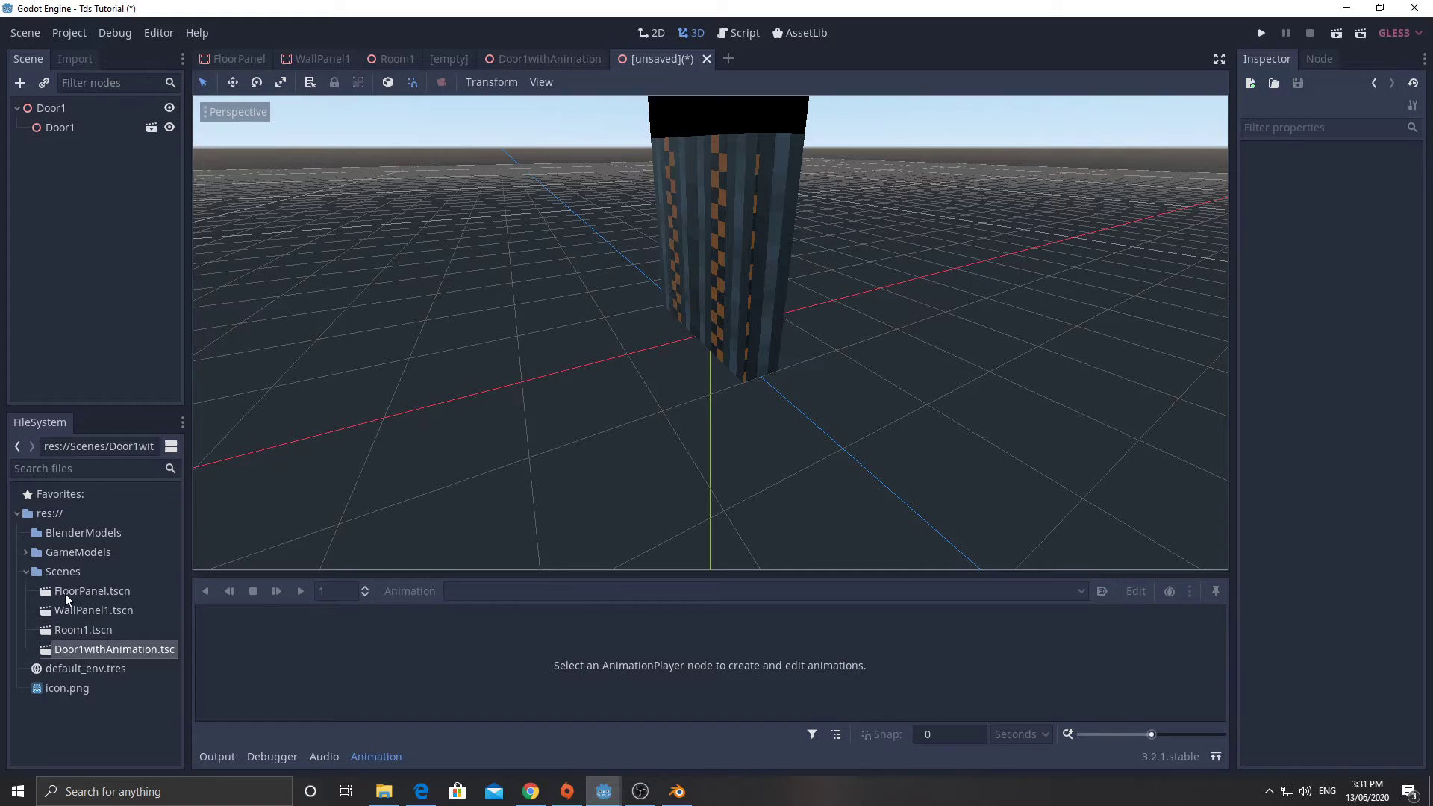
pyautogui.moveTo(65, 593); pyautogui.dragTo(50, 110)
pyautogui.moveTo(72, 587); pyautogui.dragTo(46, 111)
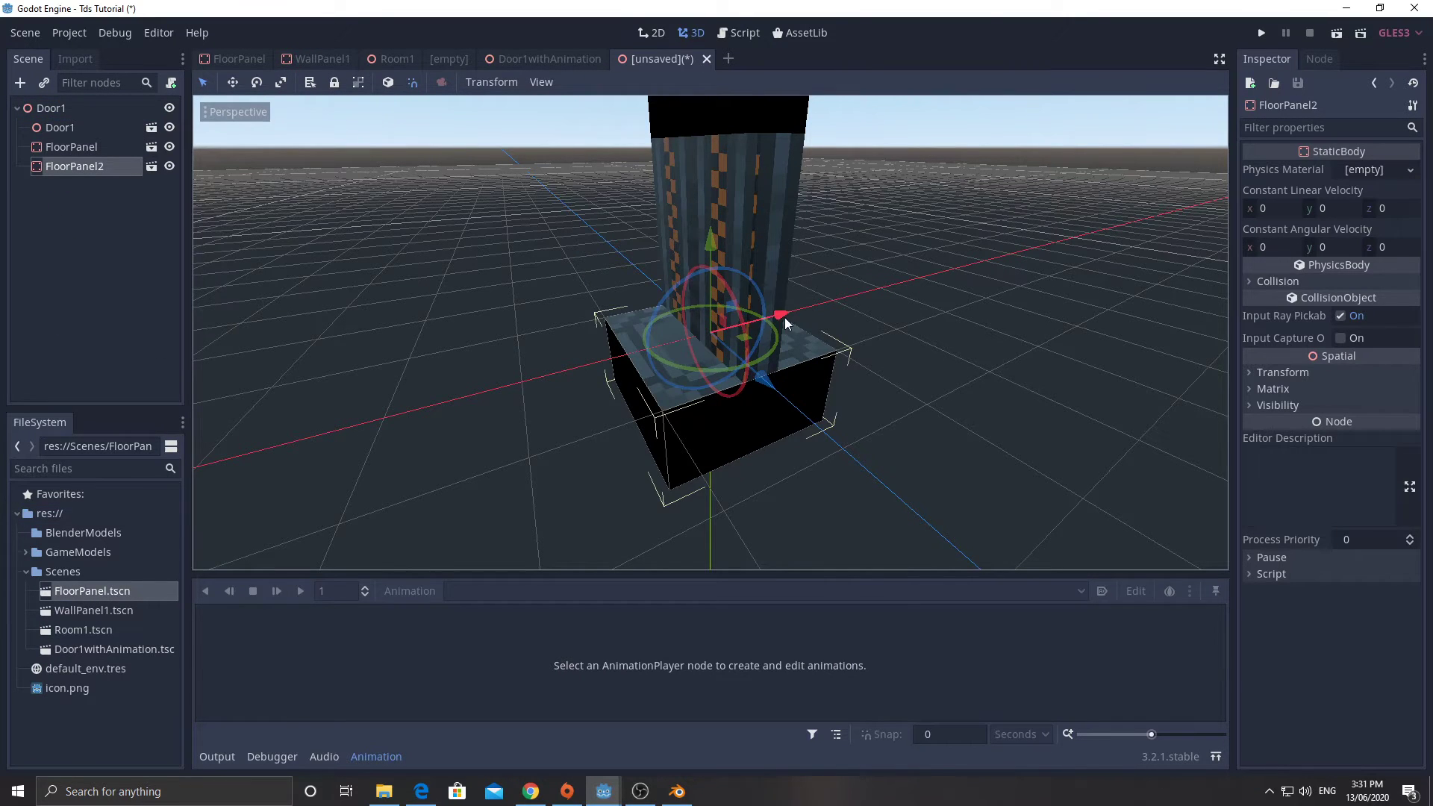
pyautogui.moveTo(781, 316); pyautogui.dragTo(908, 419)
# Step: Save the door scene as Door1.tscn
pyautogui.click(809, 359)
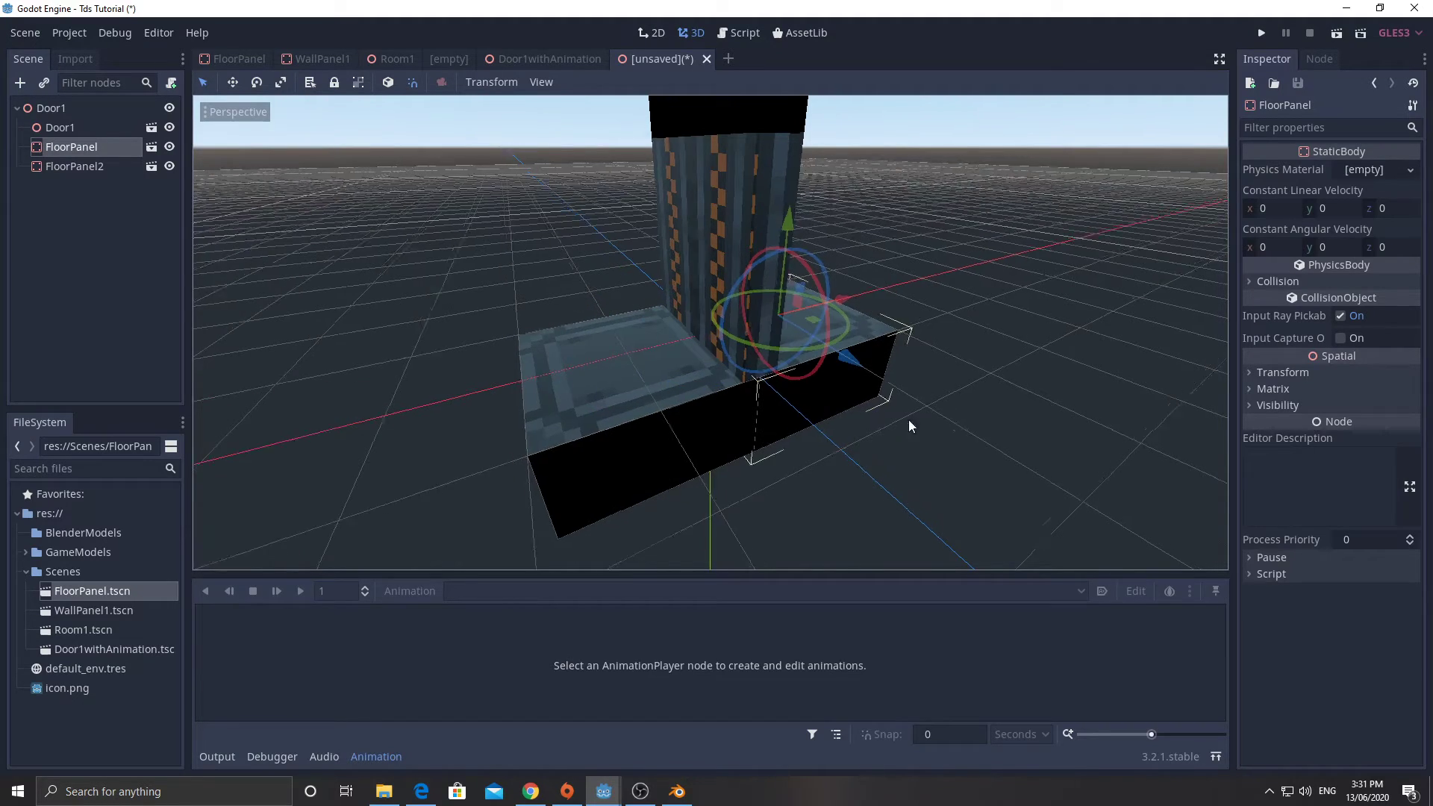
pyautogui.moveTo(908, 419); pyautogui.dragTo(839, 442, button='middle')
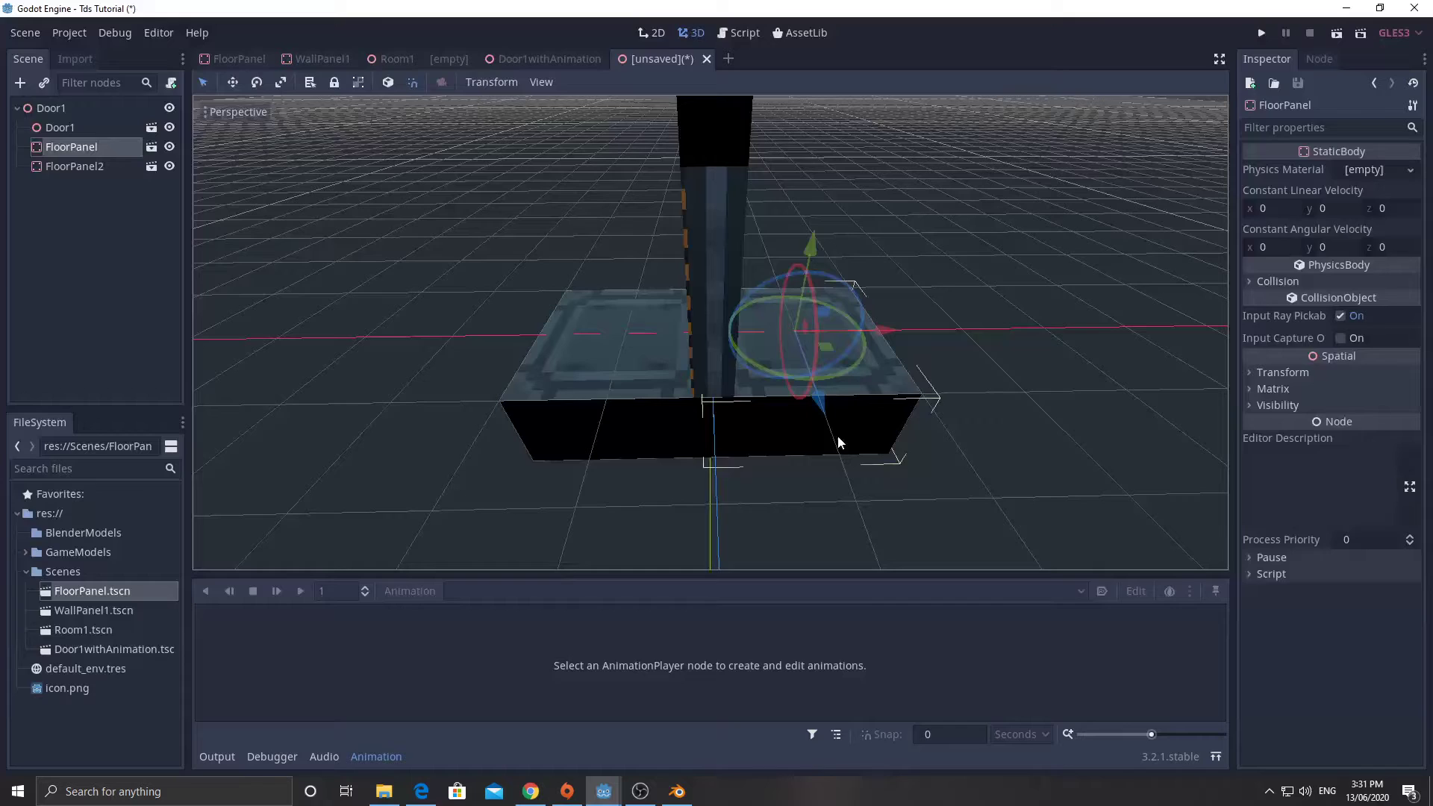
pyautogui.hotkey('ctrl', 's')
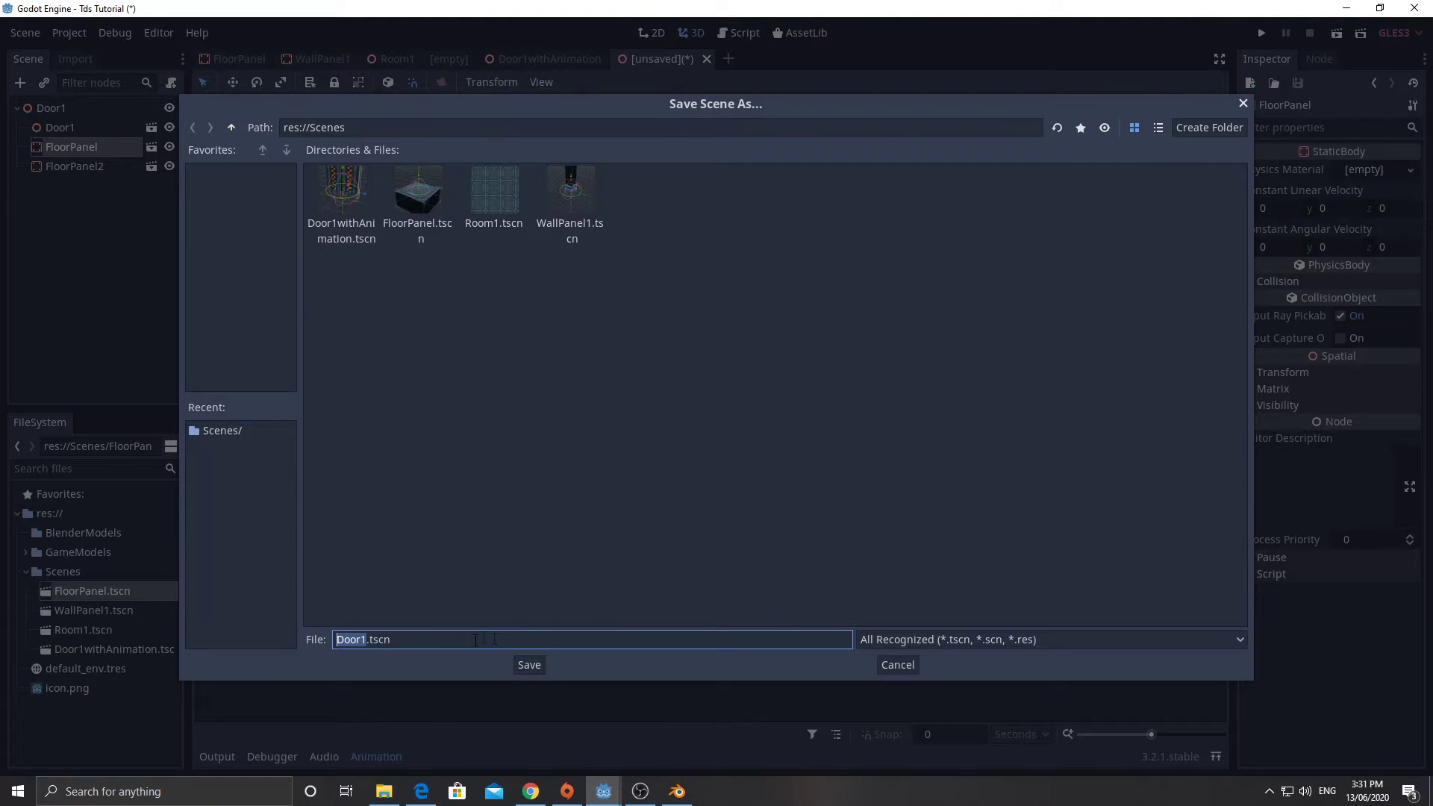
pyautogui.click(530, 668)
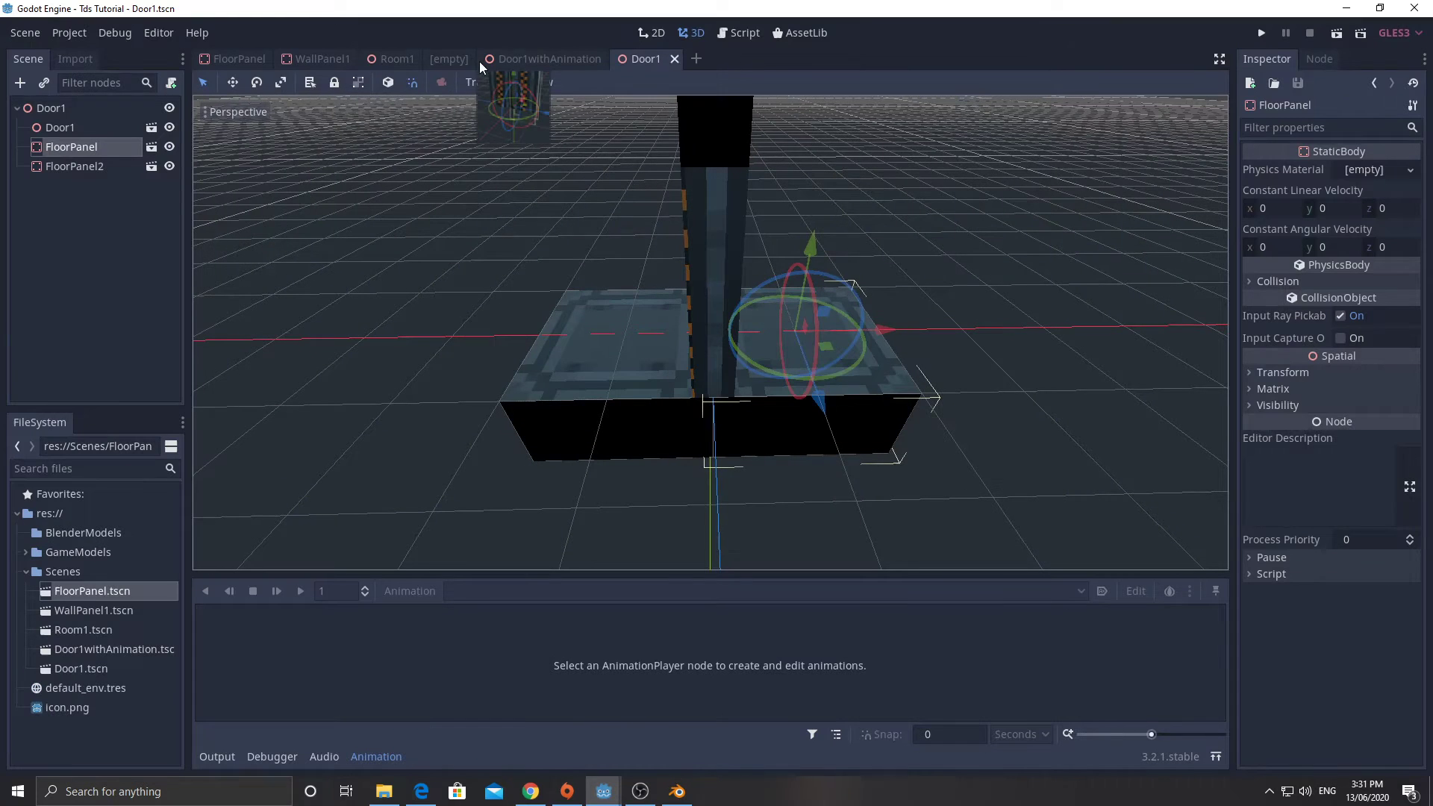
# Step: Inspect the Room1 scene and select its root node
pyautogui.click(395, 59)
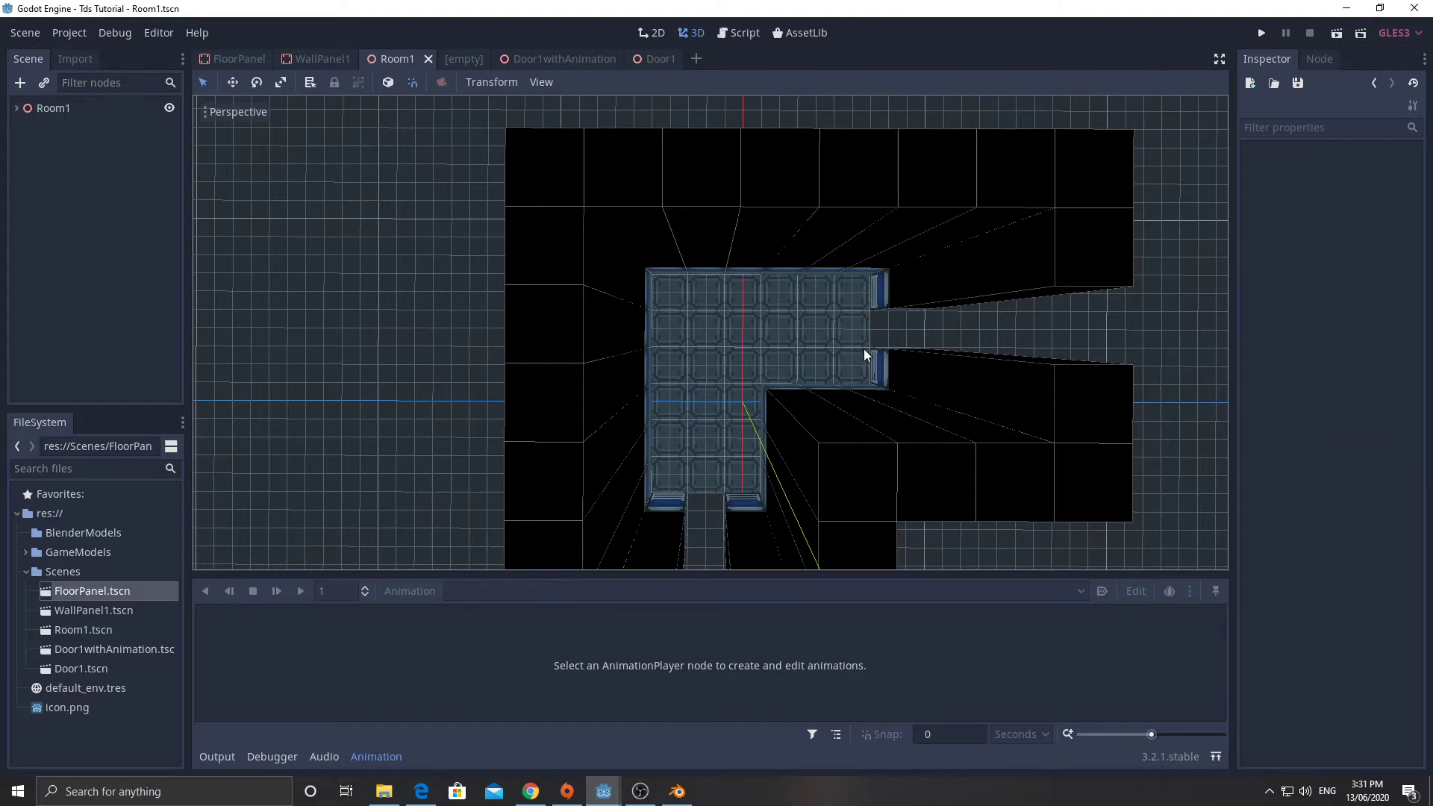
pyautogui.moveTo(863, 347); pyautogui.dragTo(585, 332, button='middle')
pyautogui.scroll(-3, 597, 339)
pyautogui.click(628, 379)
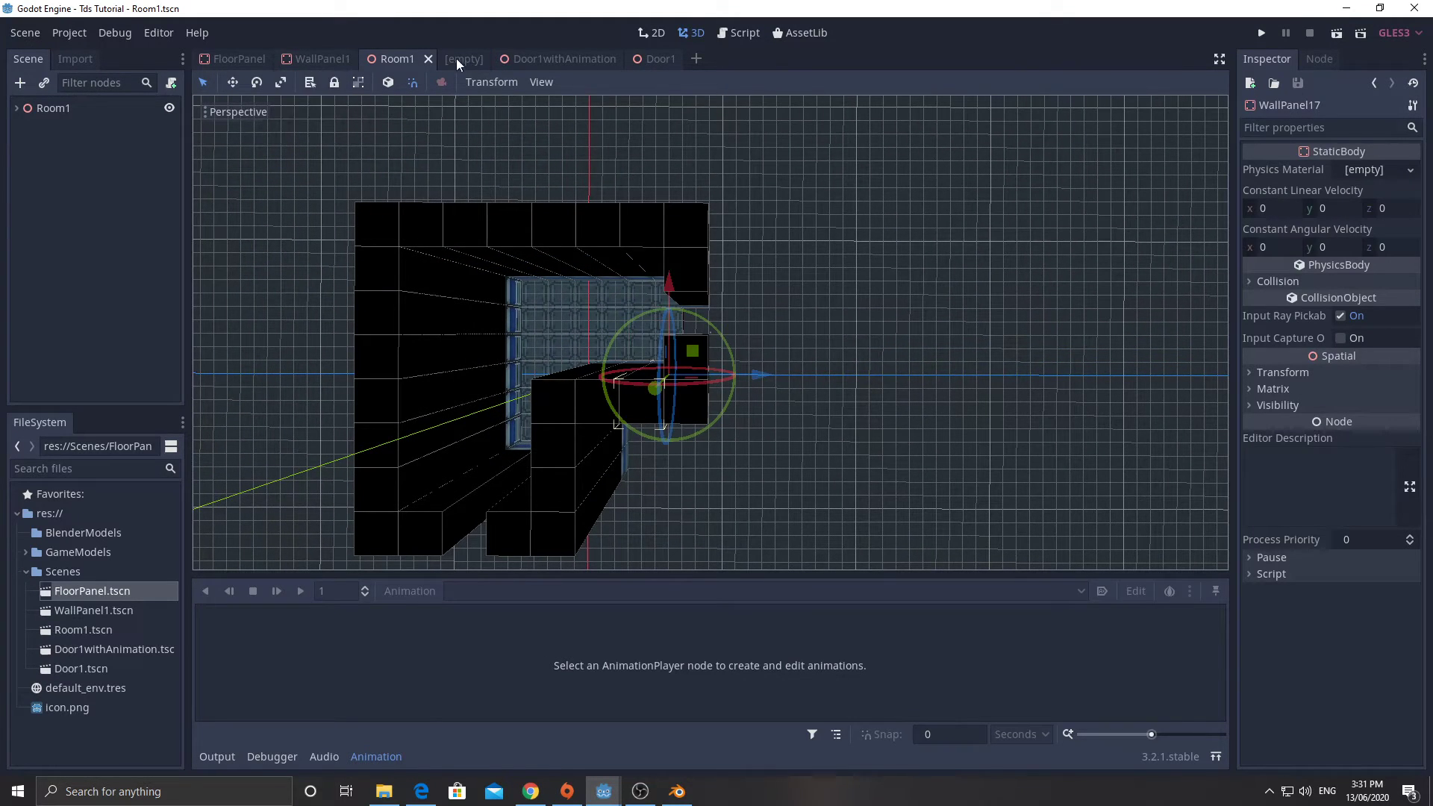
pyautogui.click(45, 109)
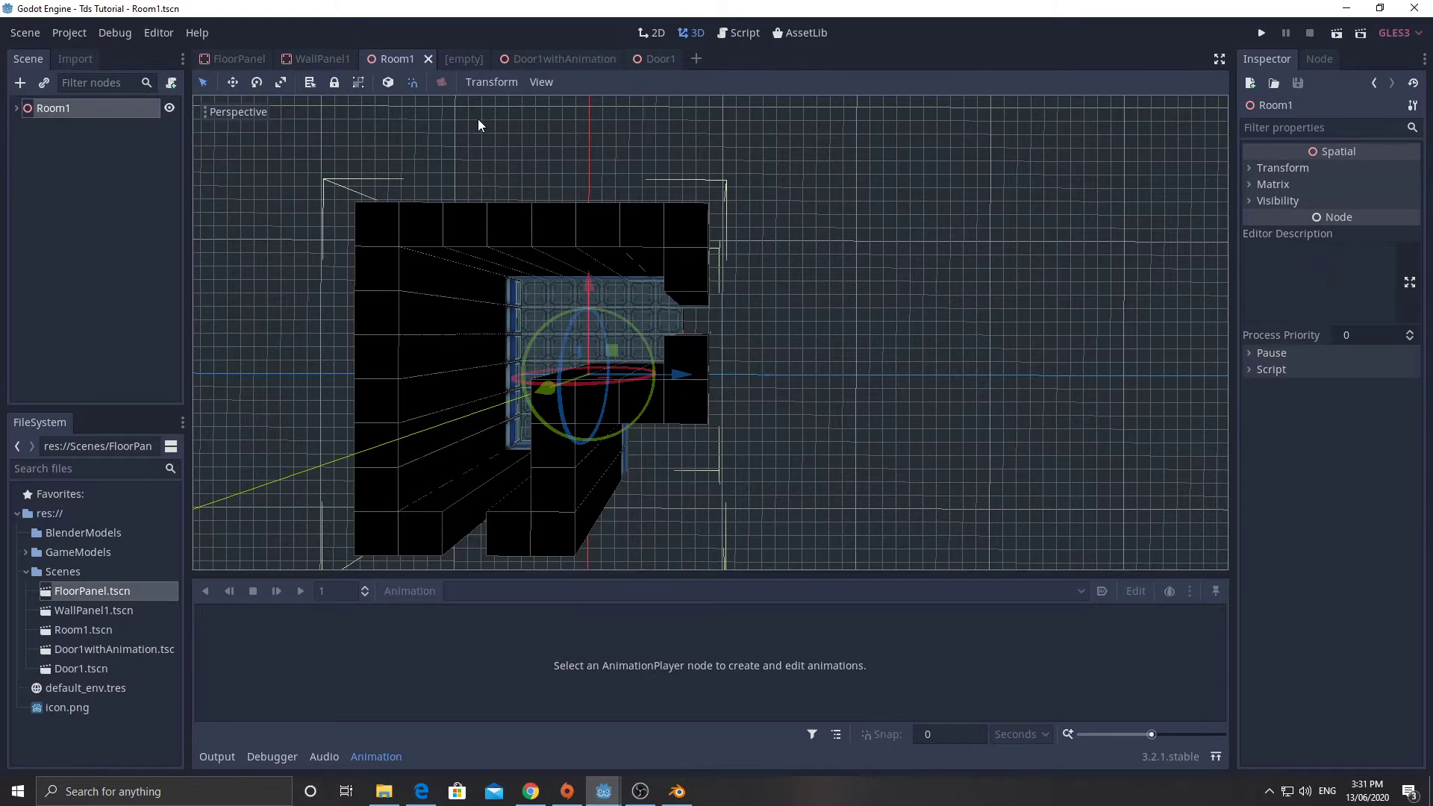
# Step: In the empty scene, create a 3D root and instance Room1.tscn under it
pyautogui.click(458, 59)
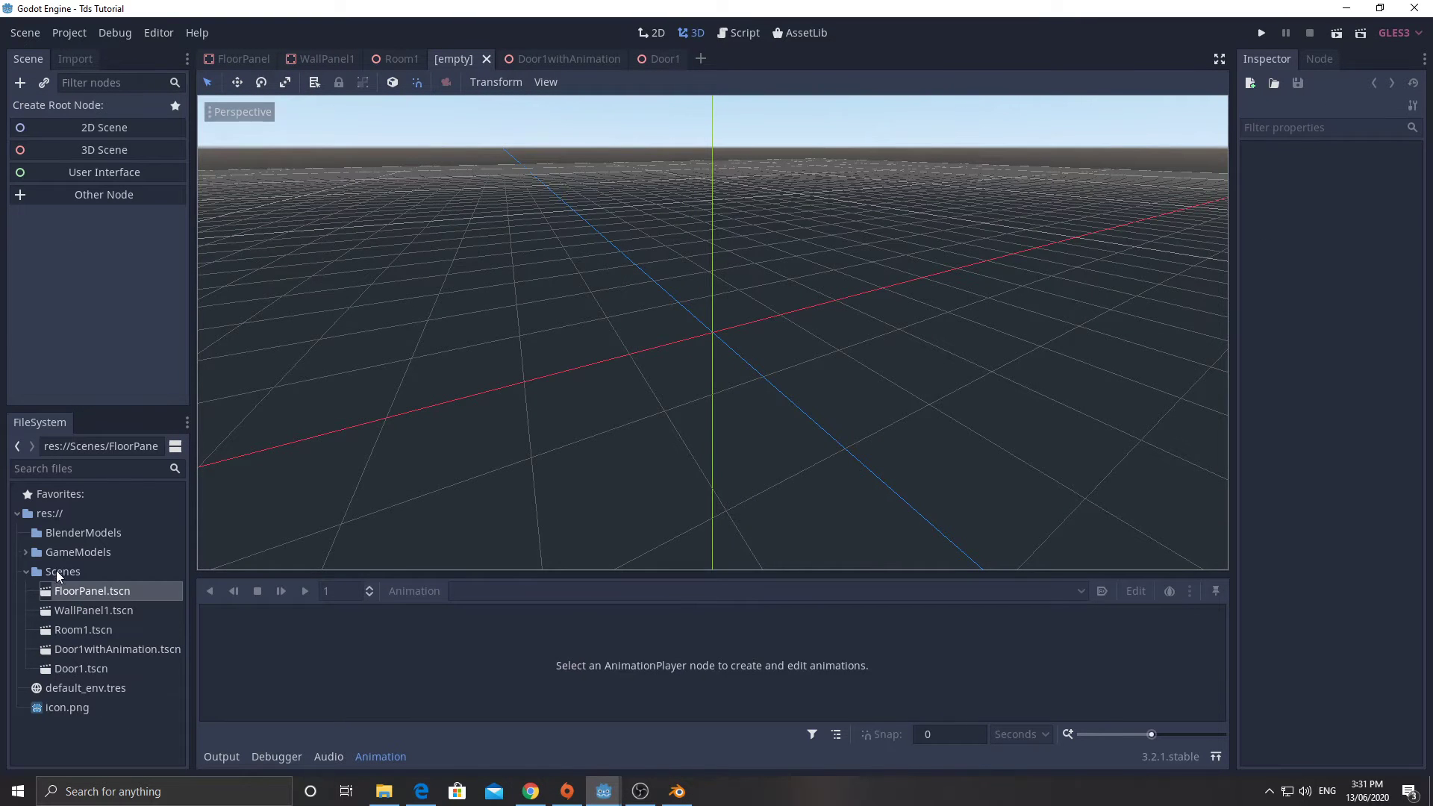
pyautogui.click(26, 571)
pyautogui.click(26, 571)
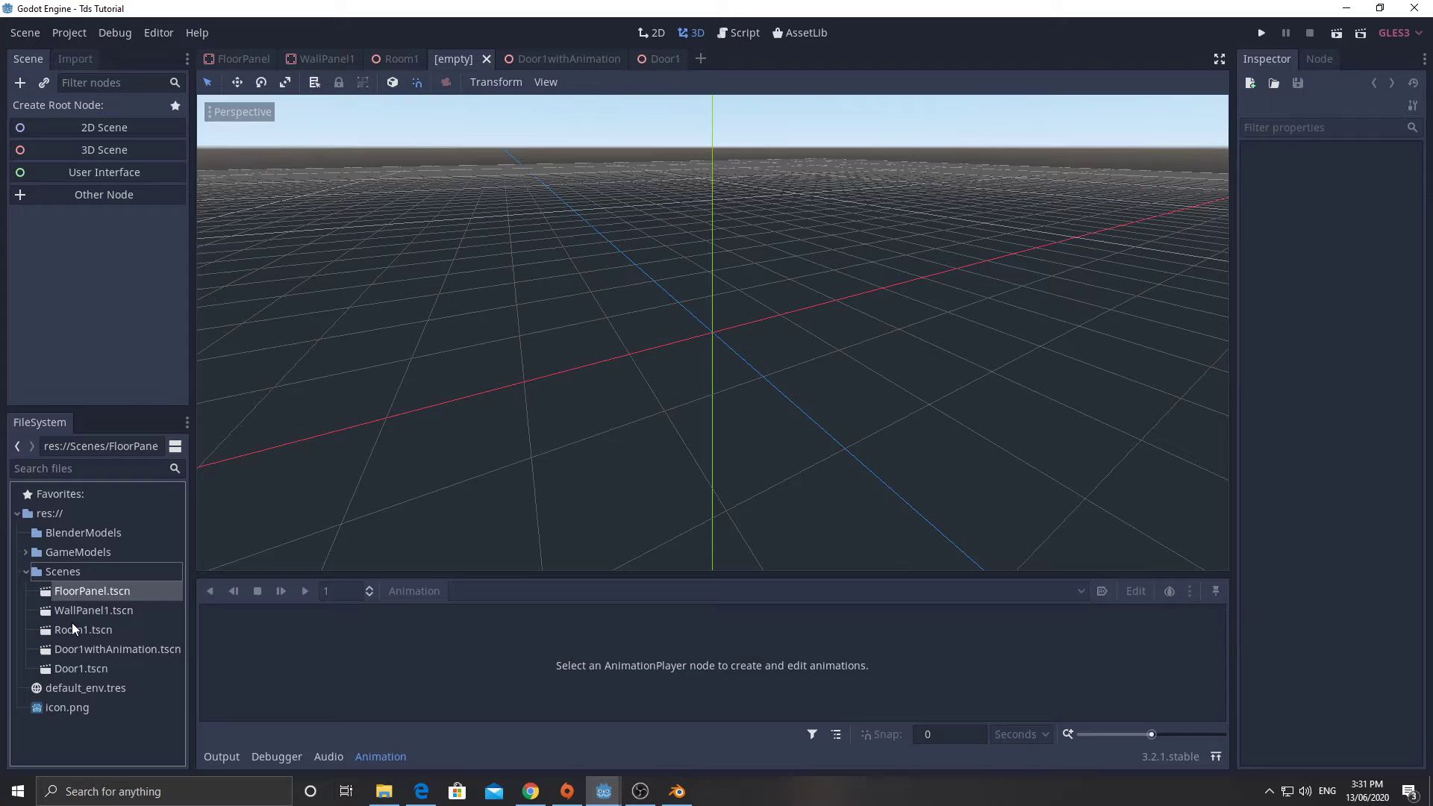
pyautogui.moveTo(71, 622); pyautogui.dragTo(66, 170)
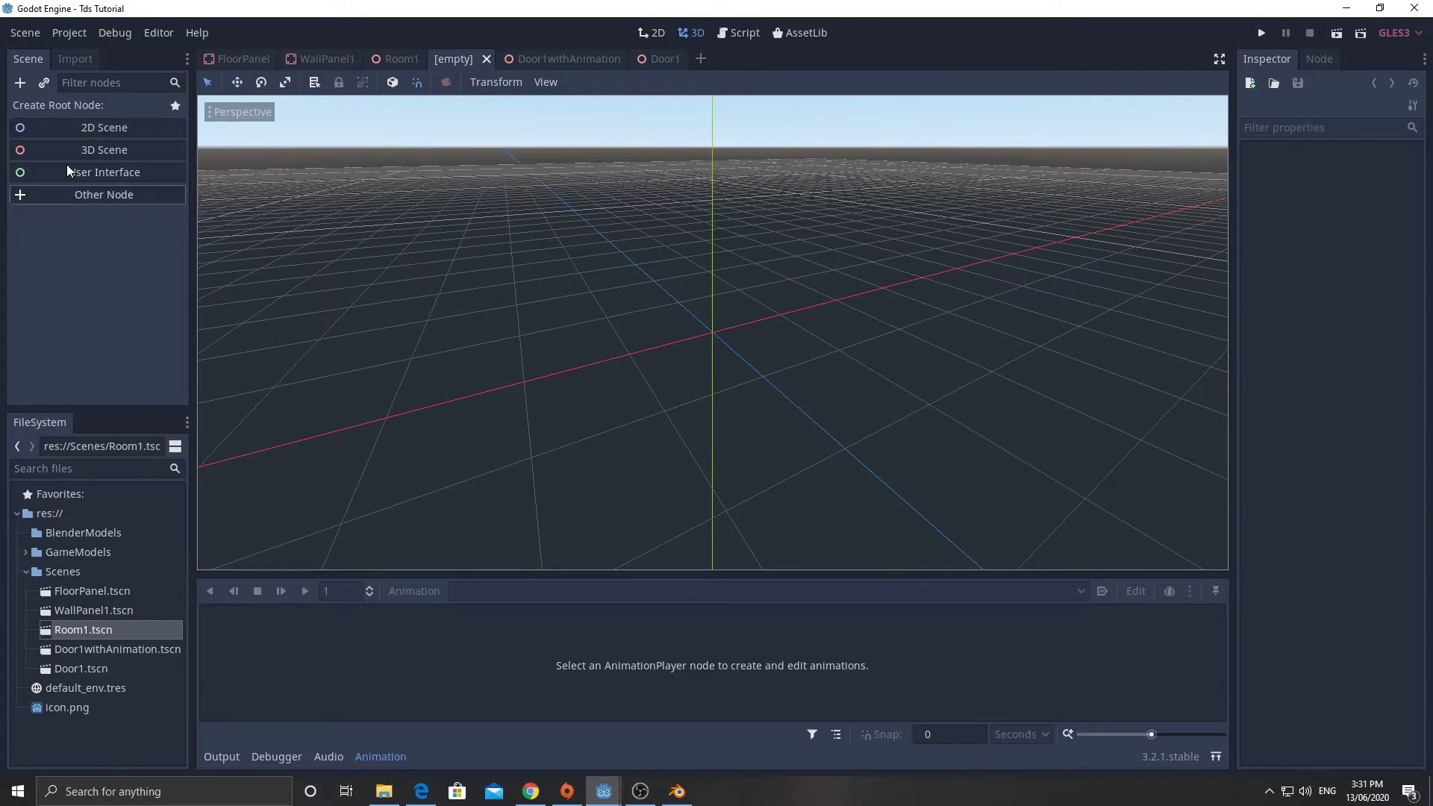
pyautogui.click(74, 150)
pyautogui.moveTo(75, 629); pyautogui.dragTo(64, 128)
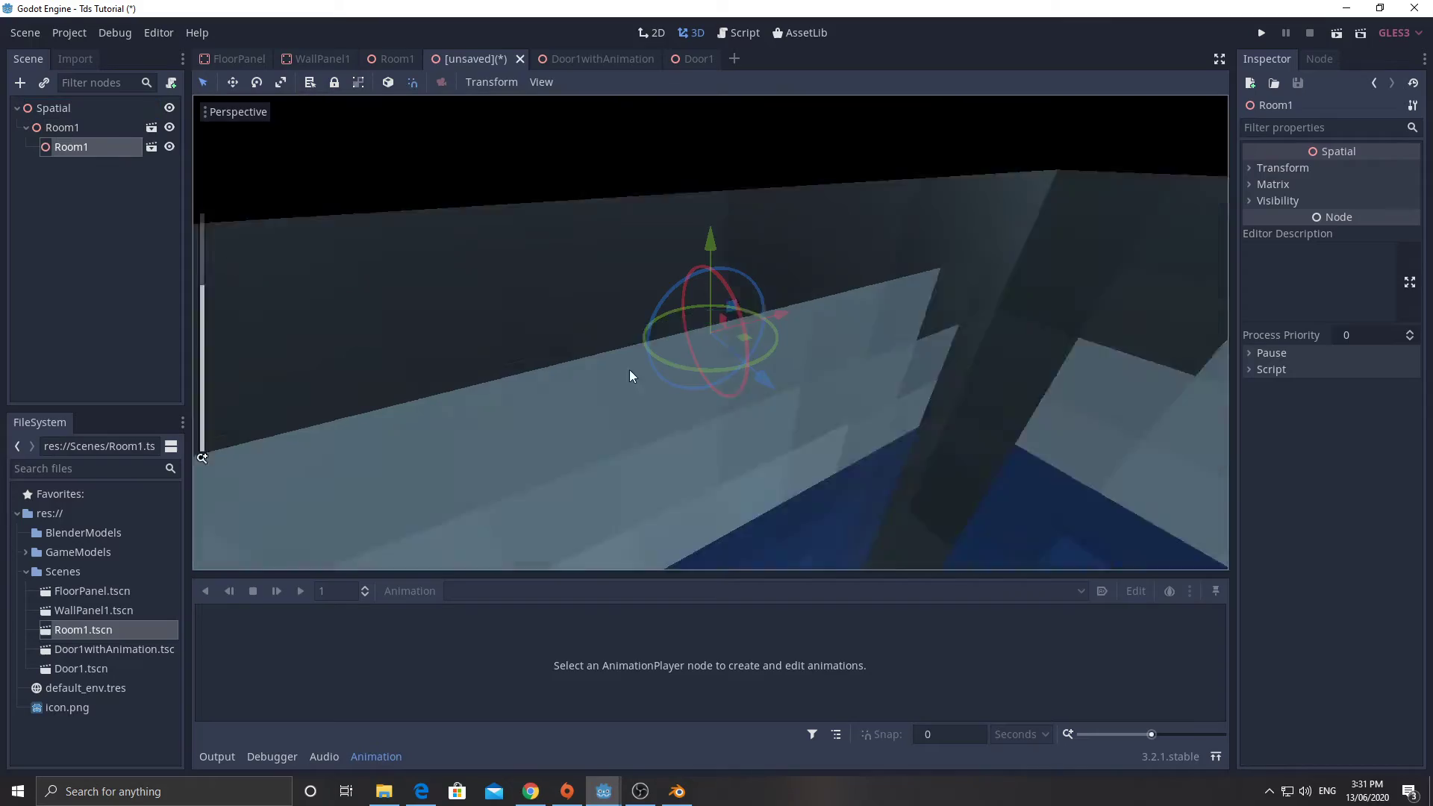
# Step: Move the nested Room1 16 units on X, rotate it 90°, nudge 2 on Z, then instance Door1
pyautogui.scroll(-6, 629, 370)
pyautogui.moveTo(629, 370); pyautogui.dragTo(772, 351, button='middle')
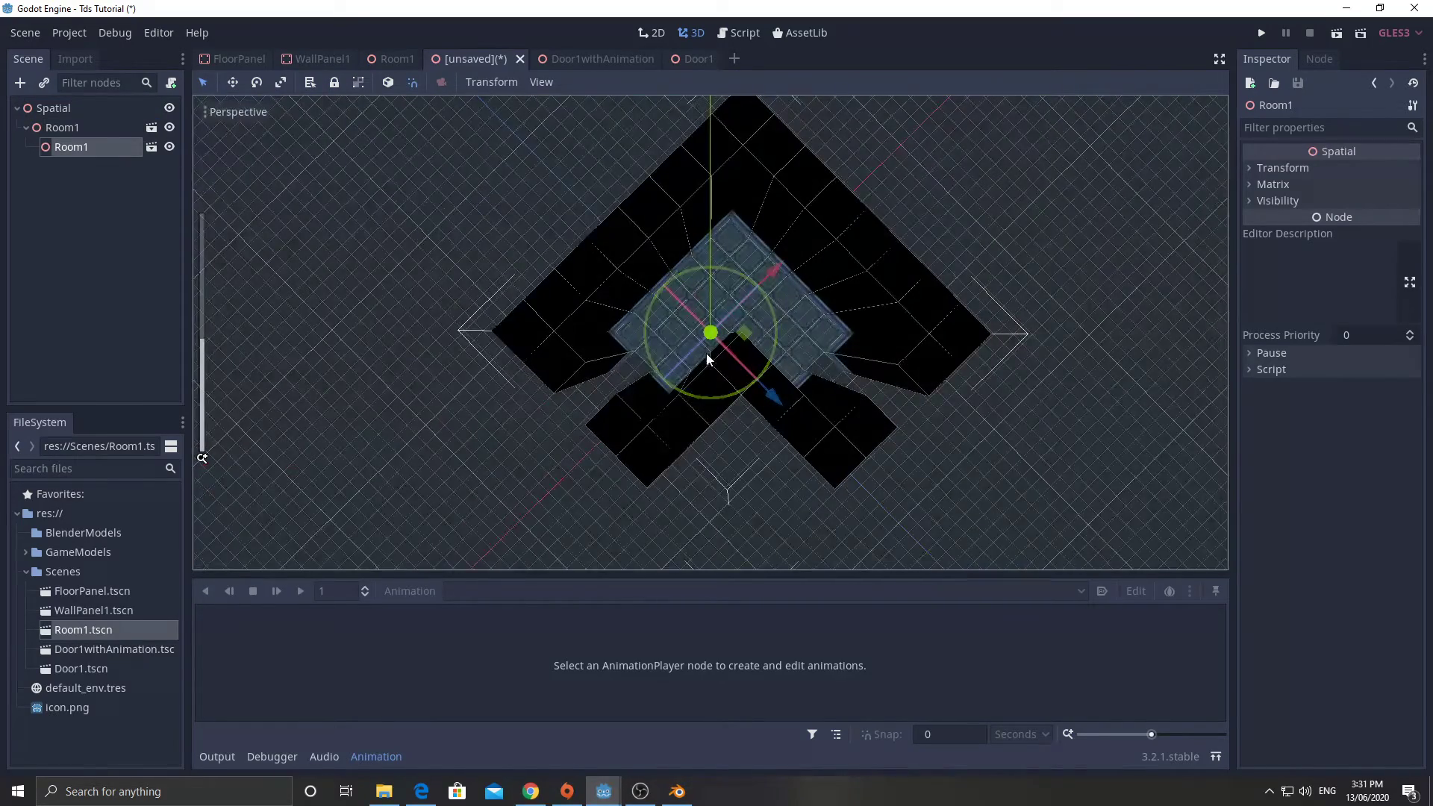
pyautogui.moveTo(773, 272); pyautogui.dragTo(625, 433)
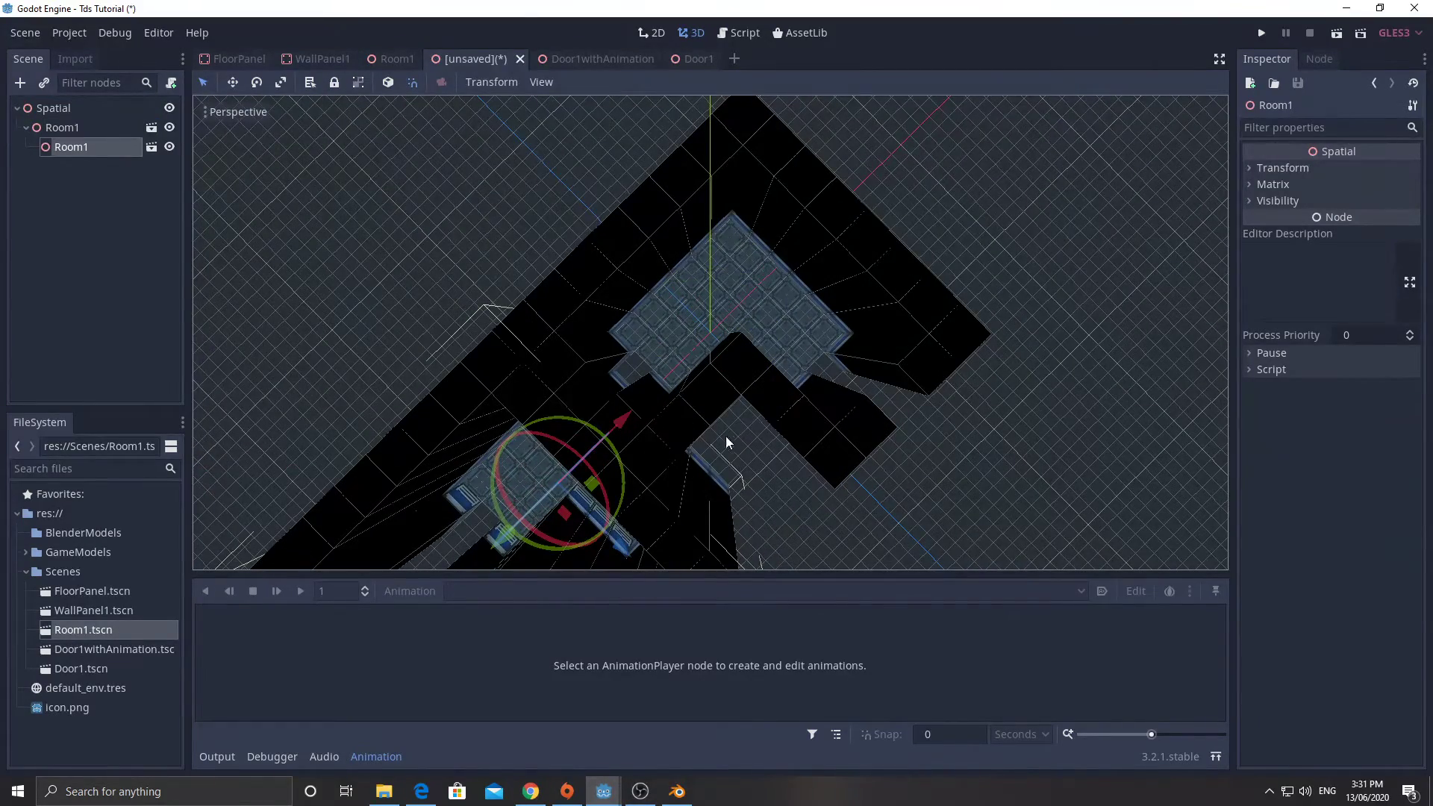
pyautogui.moveTo(602, 494); pyautogui.dragTo(509, 388)
pyautogui.moveTo(619, 548); pyautogui.dragTo(644, 566)
pyautogui.moveTo(553, 410); pyautogui.dragTo(751, 388, button='middle')
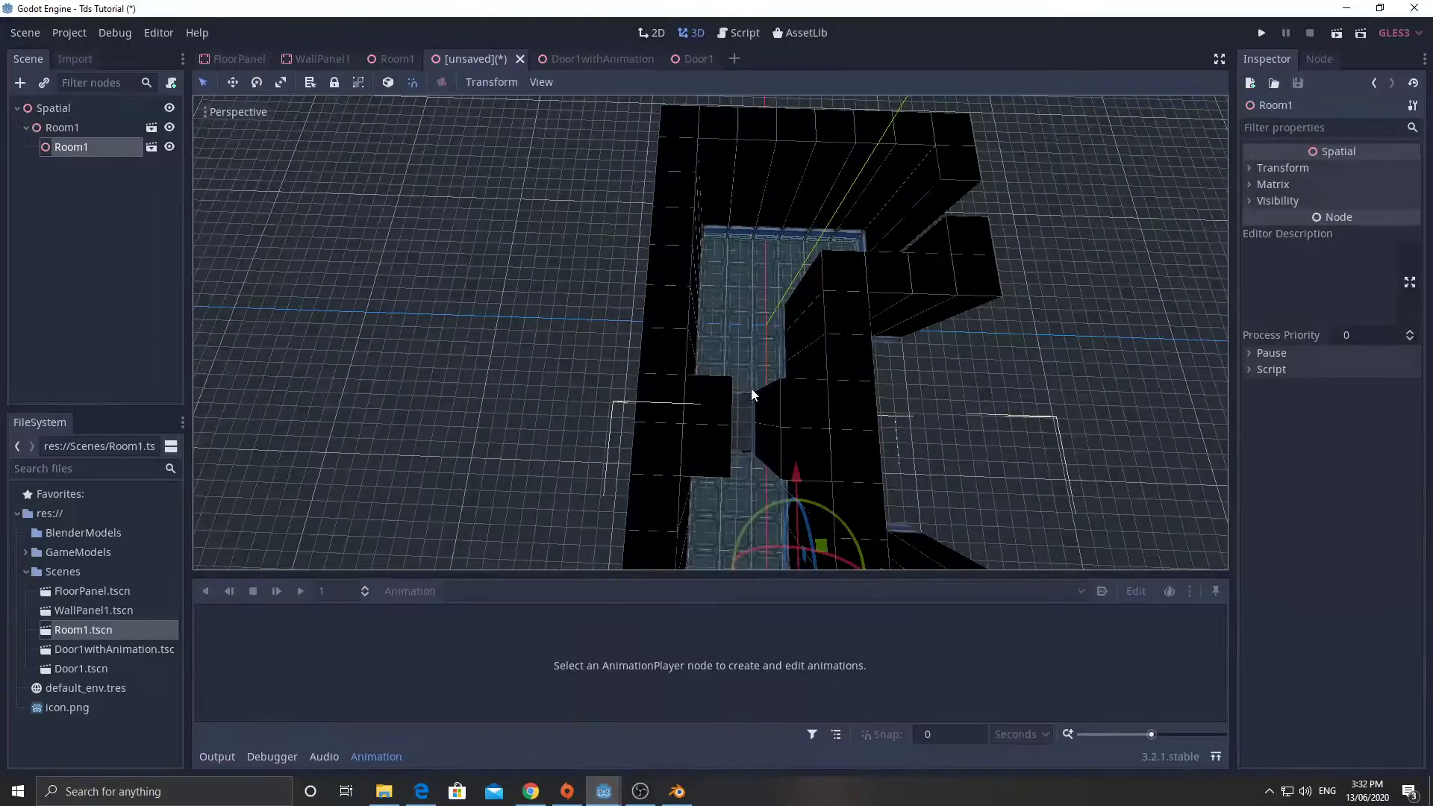
pyautogui.moveTo(747, 451); pyautogui.dragTo(707, 425, button='middle')
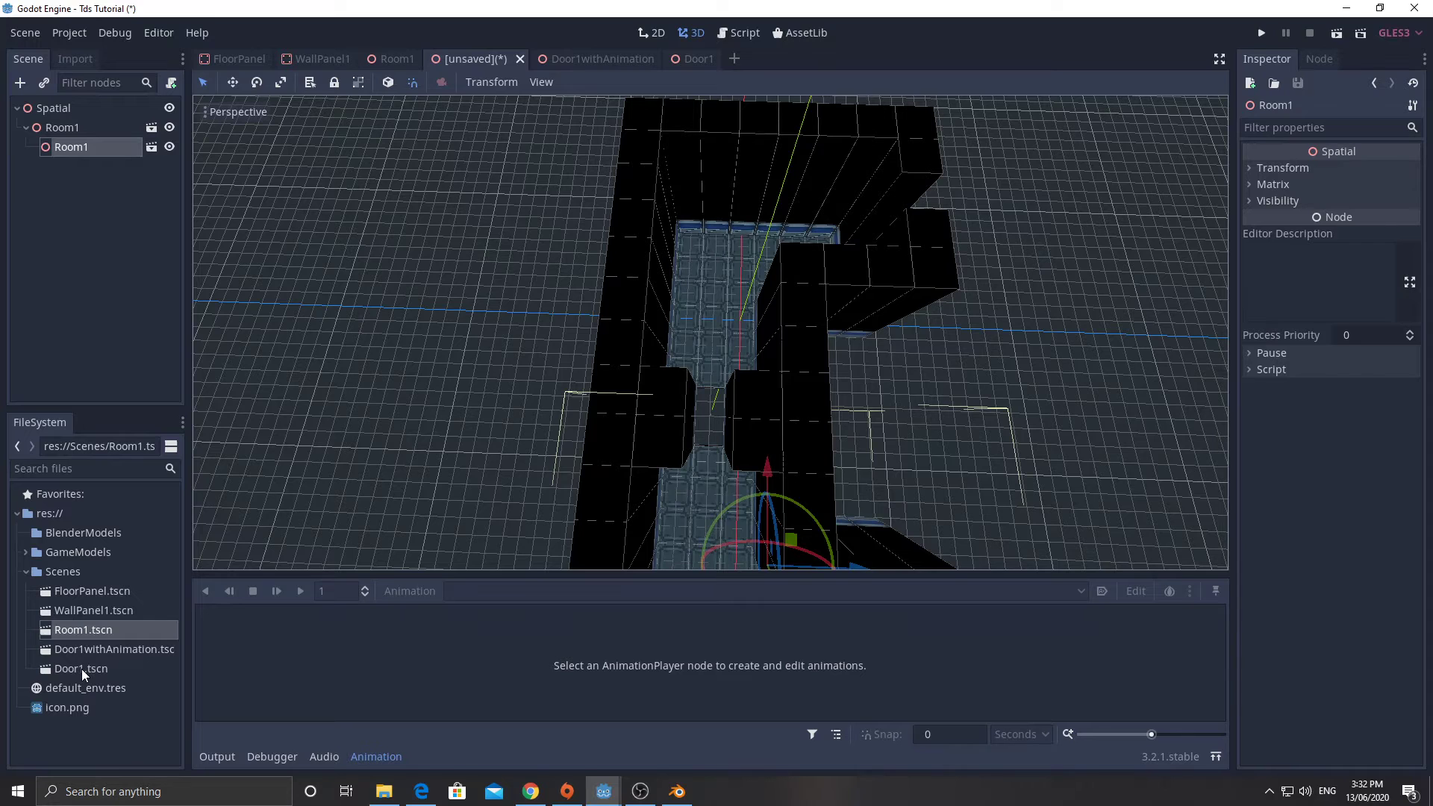
pyautogui.moveTo(82, 674); pyautogui.dragTo(71, 125)
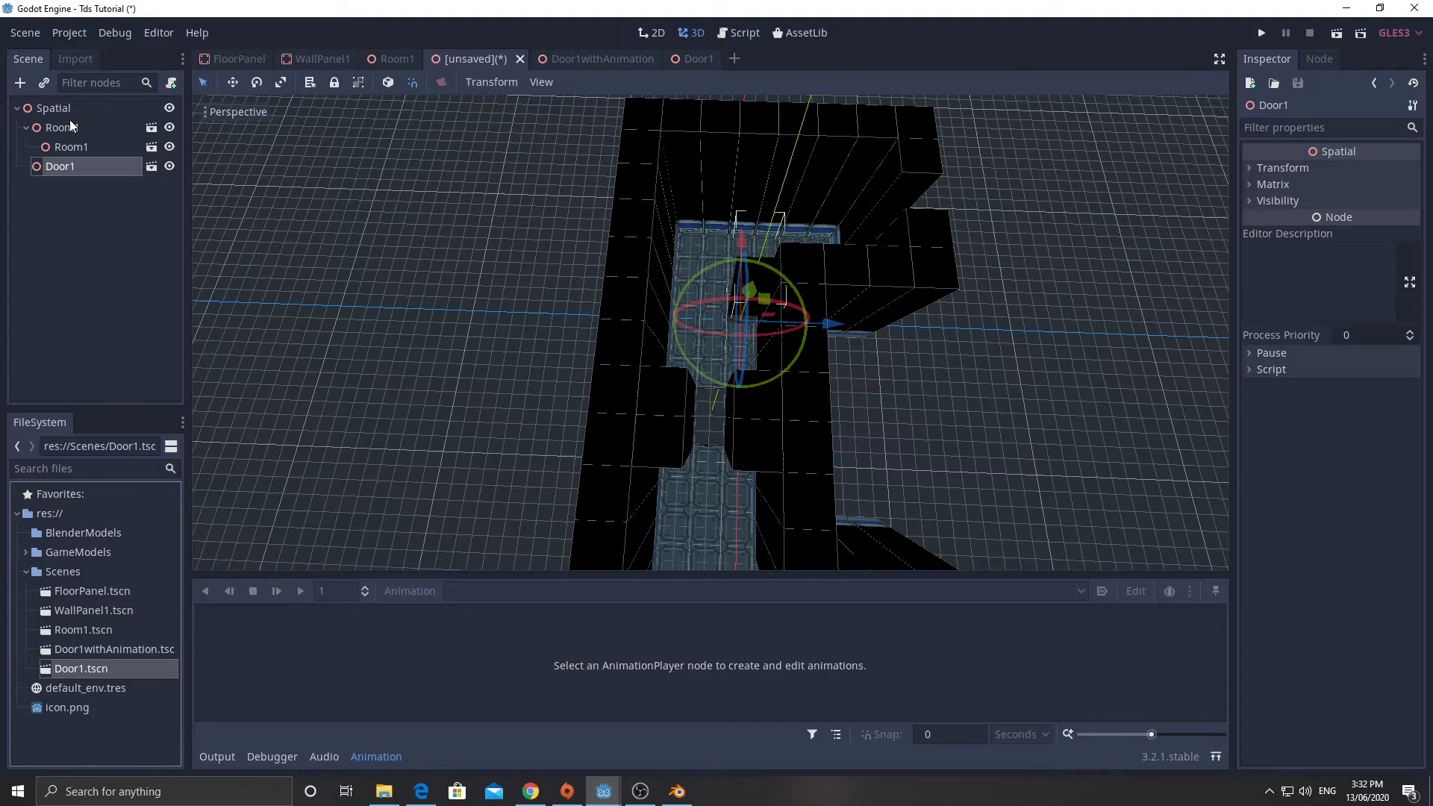
# Step: Slide Door1 along Z and X into the gap between the floor panels, then orbit to check it
pyautogui.moveTo(831, 324); pyautogui.dragTo(713, 342)
pyautogui.moveTo(717, 240); pyautogui.dragTo(716, 333)
pyautogui.scroll(3, 717, 333)
pyautogui.moveTo(717, 333); pyautogui.dragTo(727, 425, button='middle')
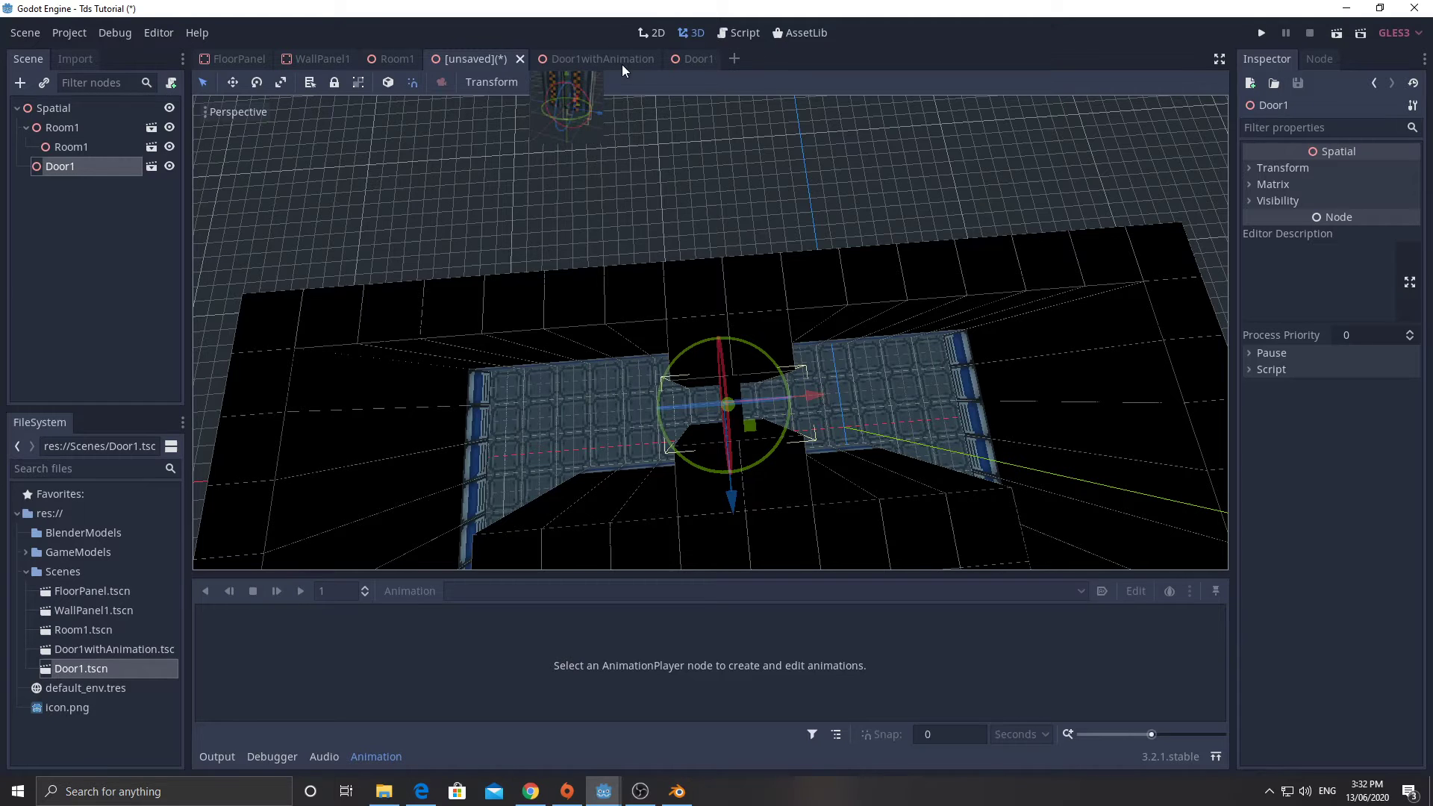
# Step: Switch to the Door1 scene and look over the FloorPanel and FloorPanel2 slabs
pyautogui.click(684, 58)
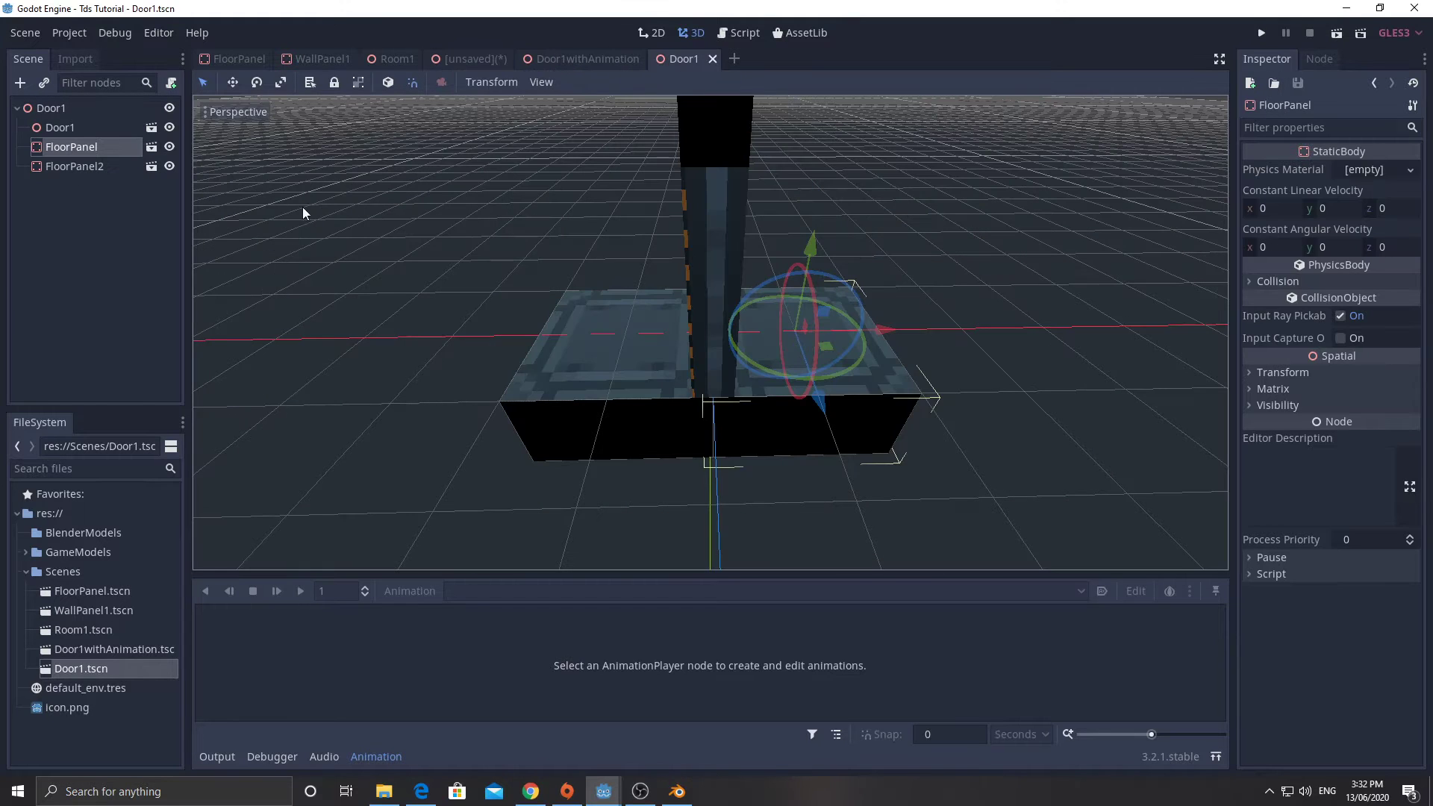
pyautogui.click(52, 168)
pyautogui.click(55, 150)
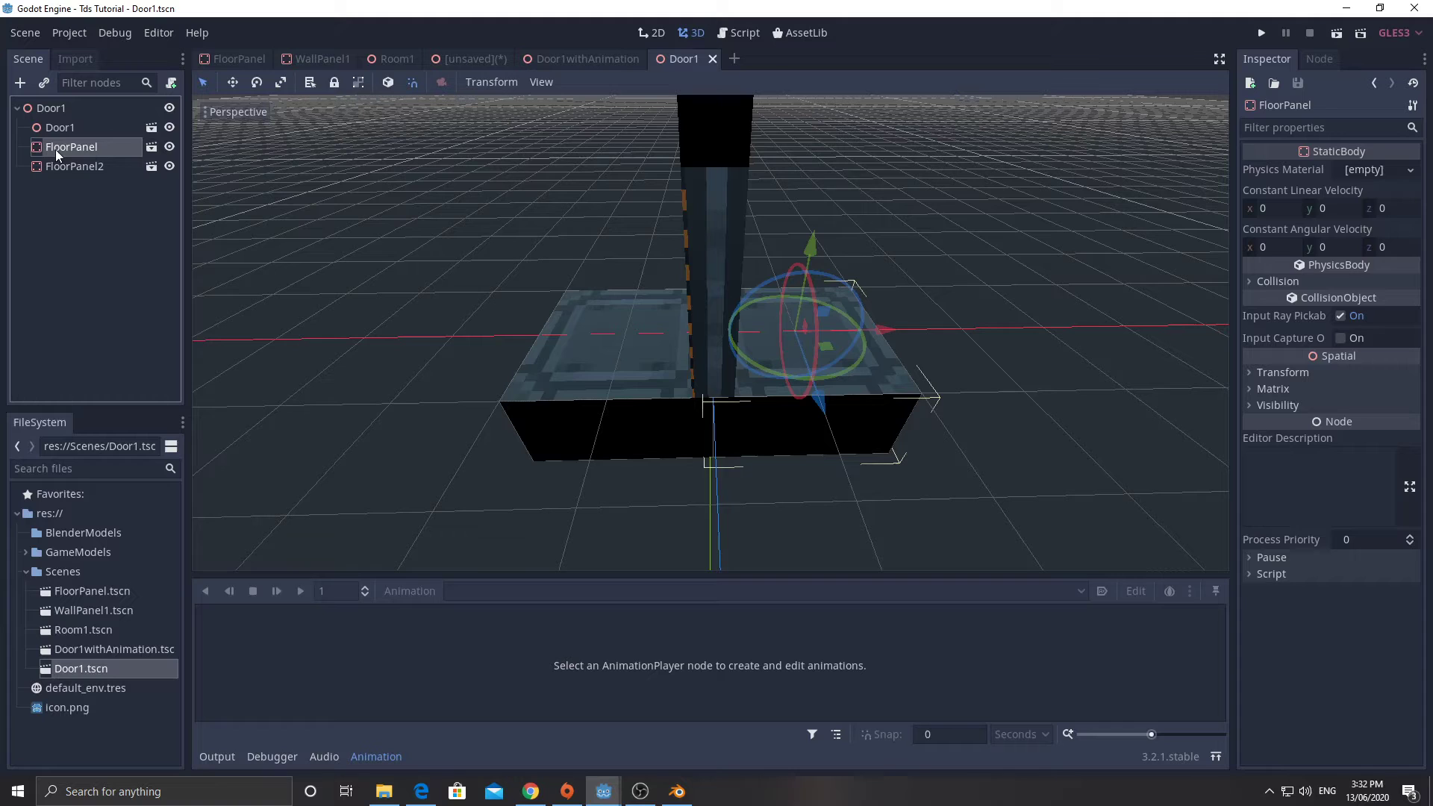
pyautogui.click(53, 166)
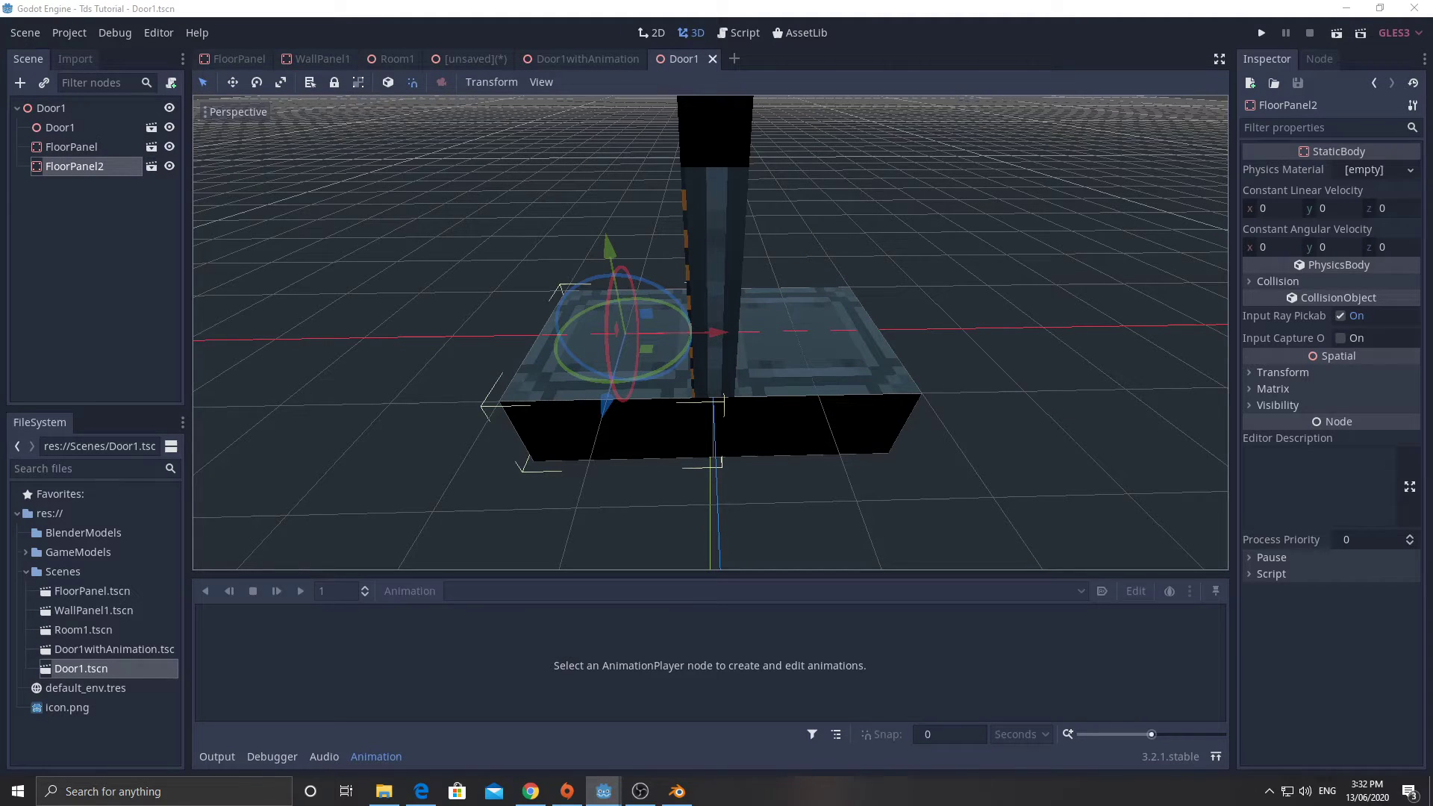
pyautogui.scroll(-4, 717, 294)
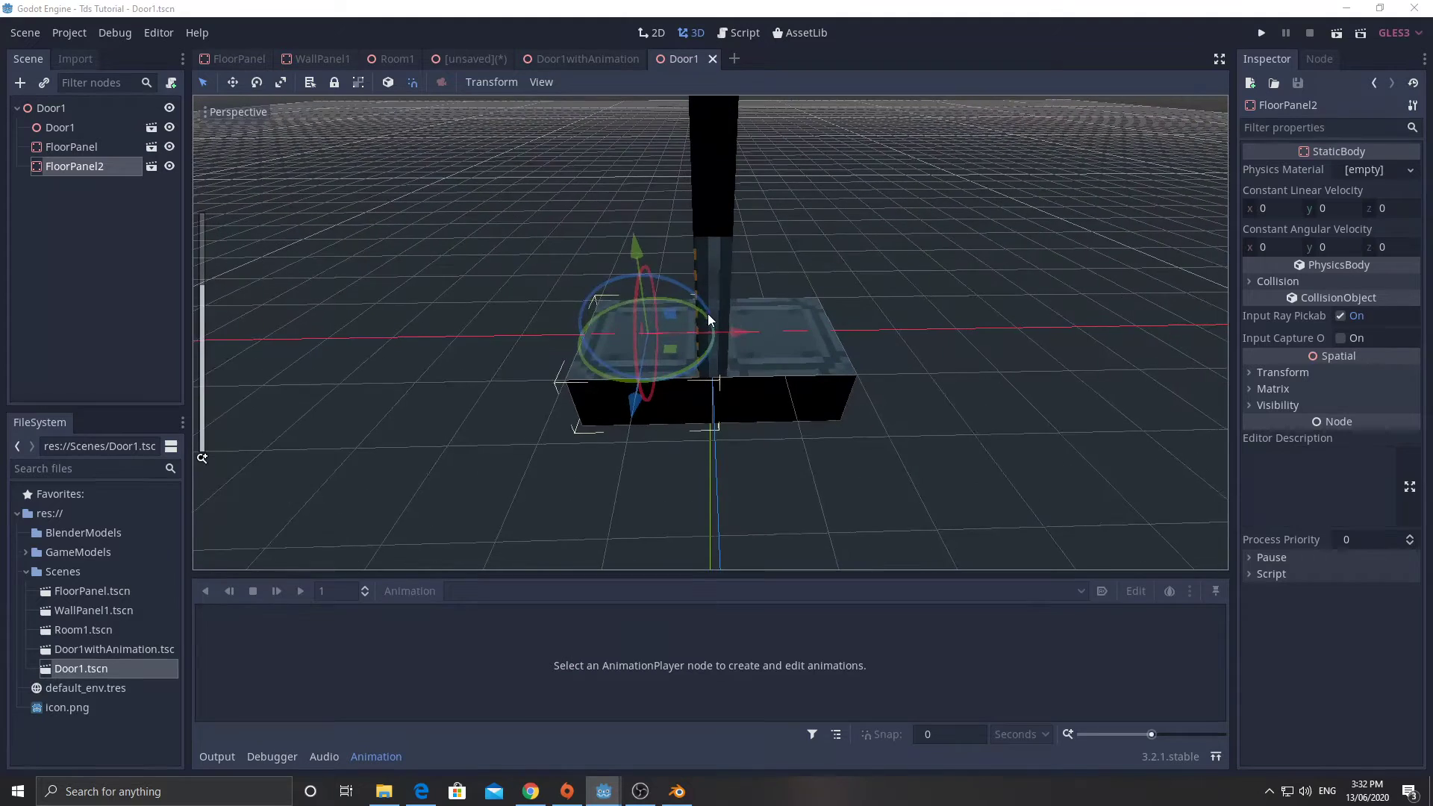
pyautogui.scroll(1, 634, 407)
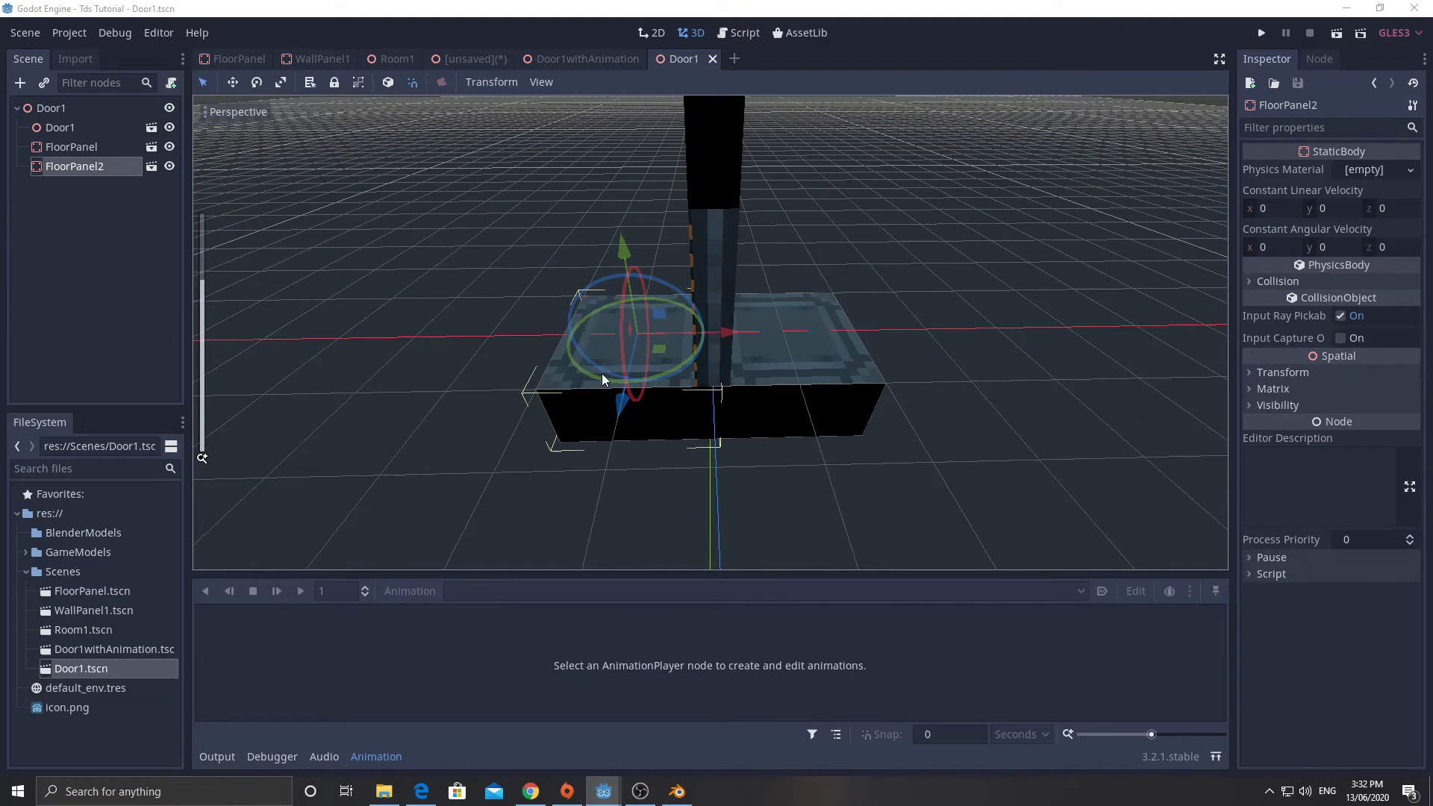
# Step: Add a StaticBody directly under the Door1 root and rename it DoorBlocker
pyautogui.click(21, 83)
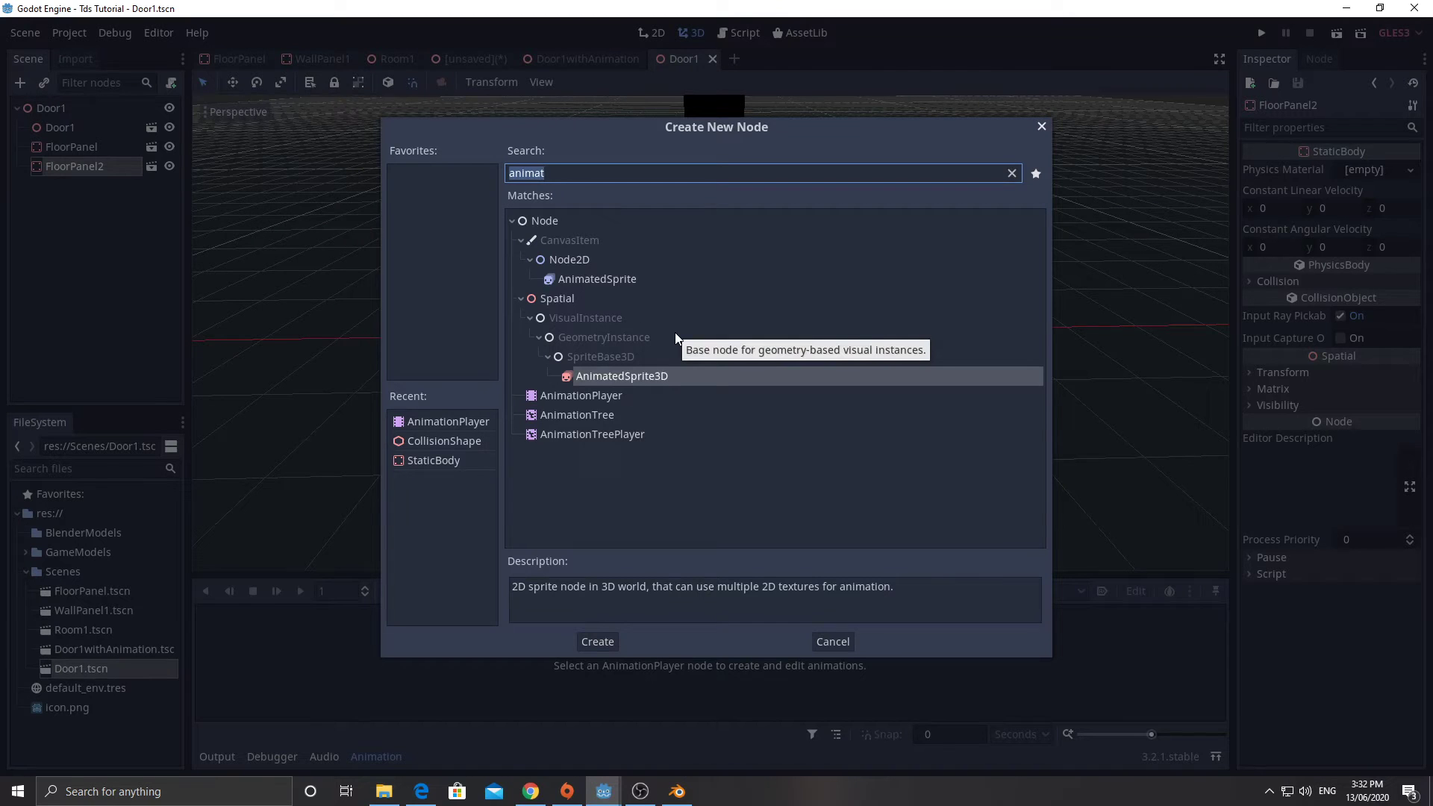
pyautogui.write('col')
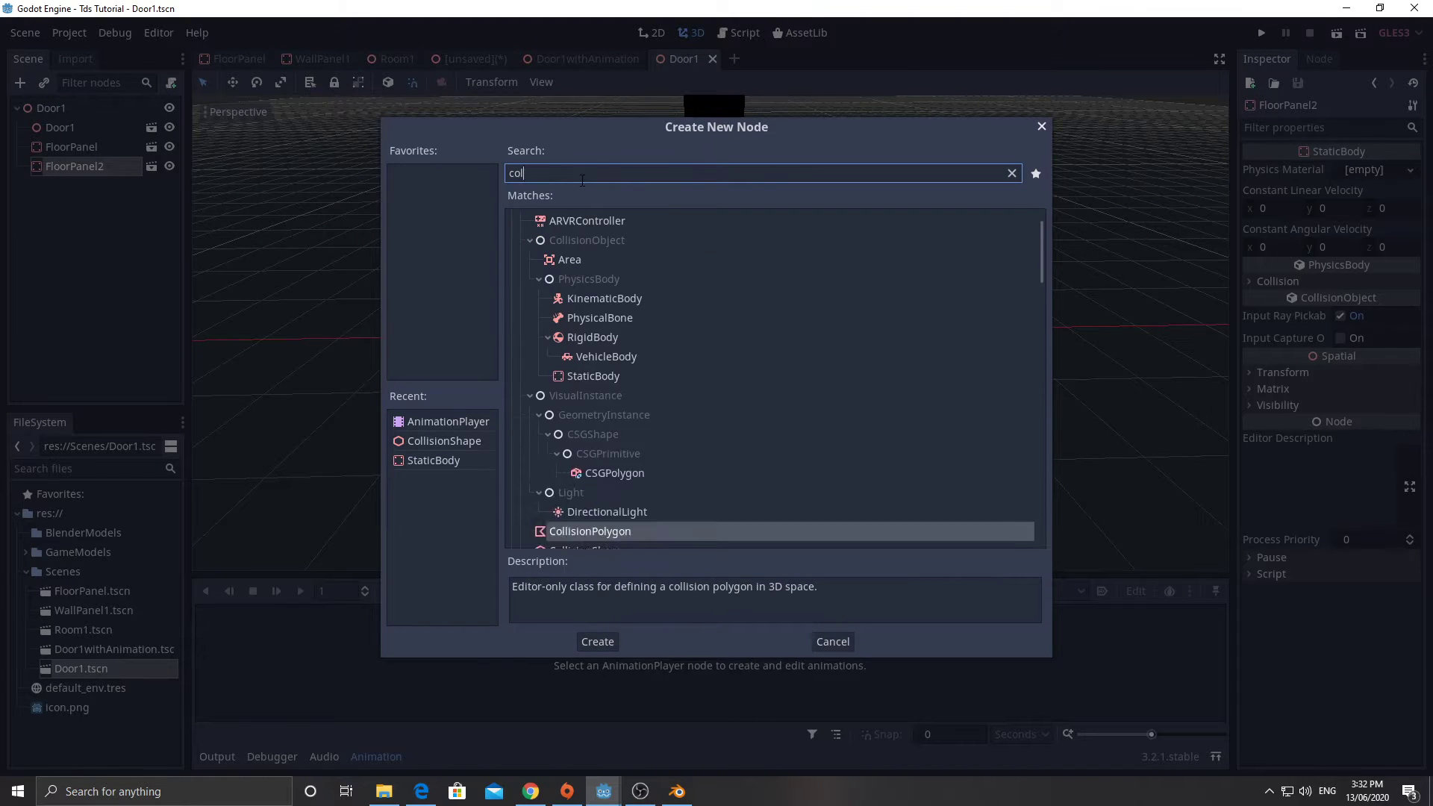
pyautogui.write('lis')
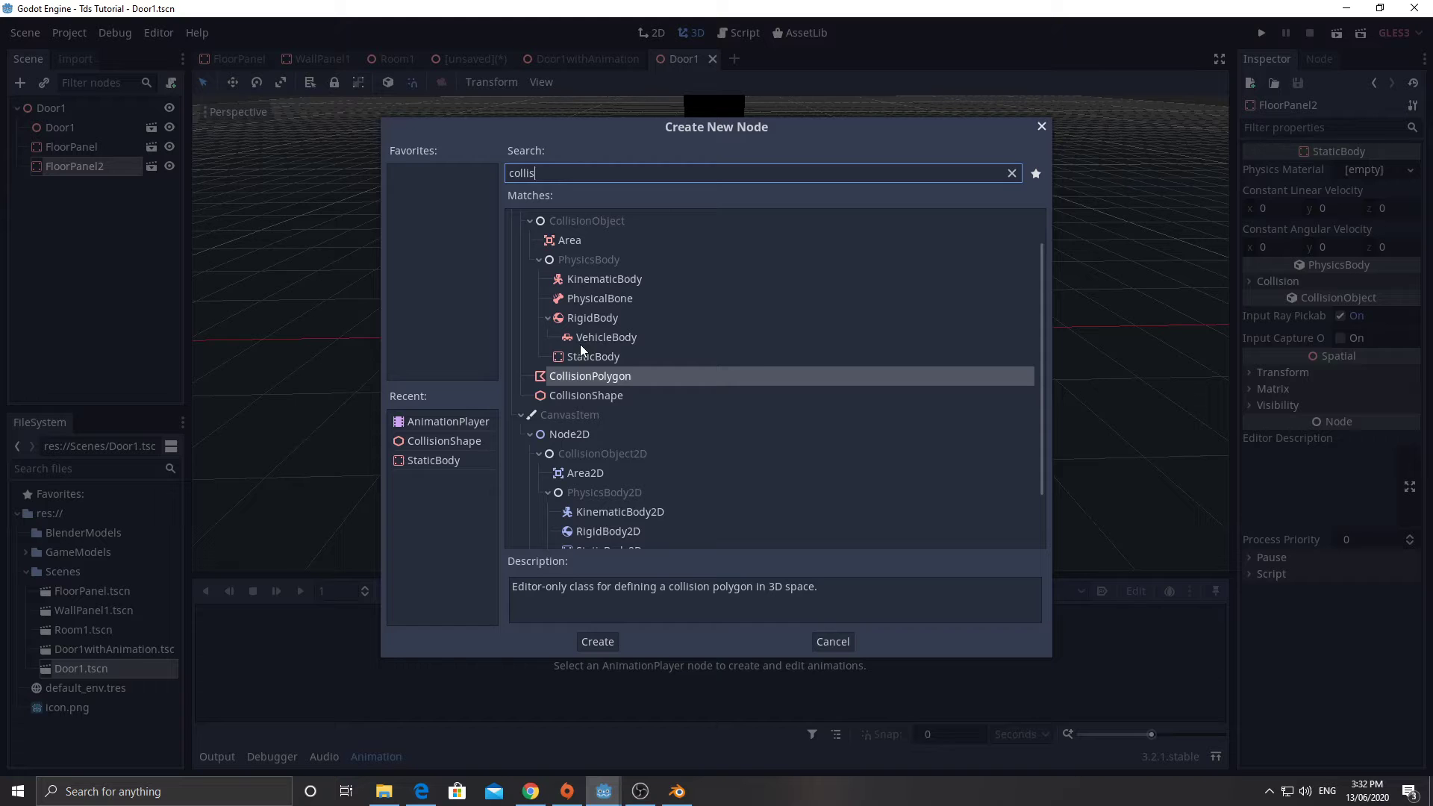
pyautogui.moveTo(536, 173); pyautogui.dragTo(492, 176)
pyautogui.write('stat')
pyautogui.doubleClick(594, 302)
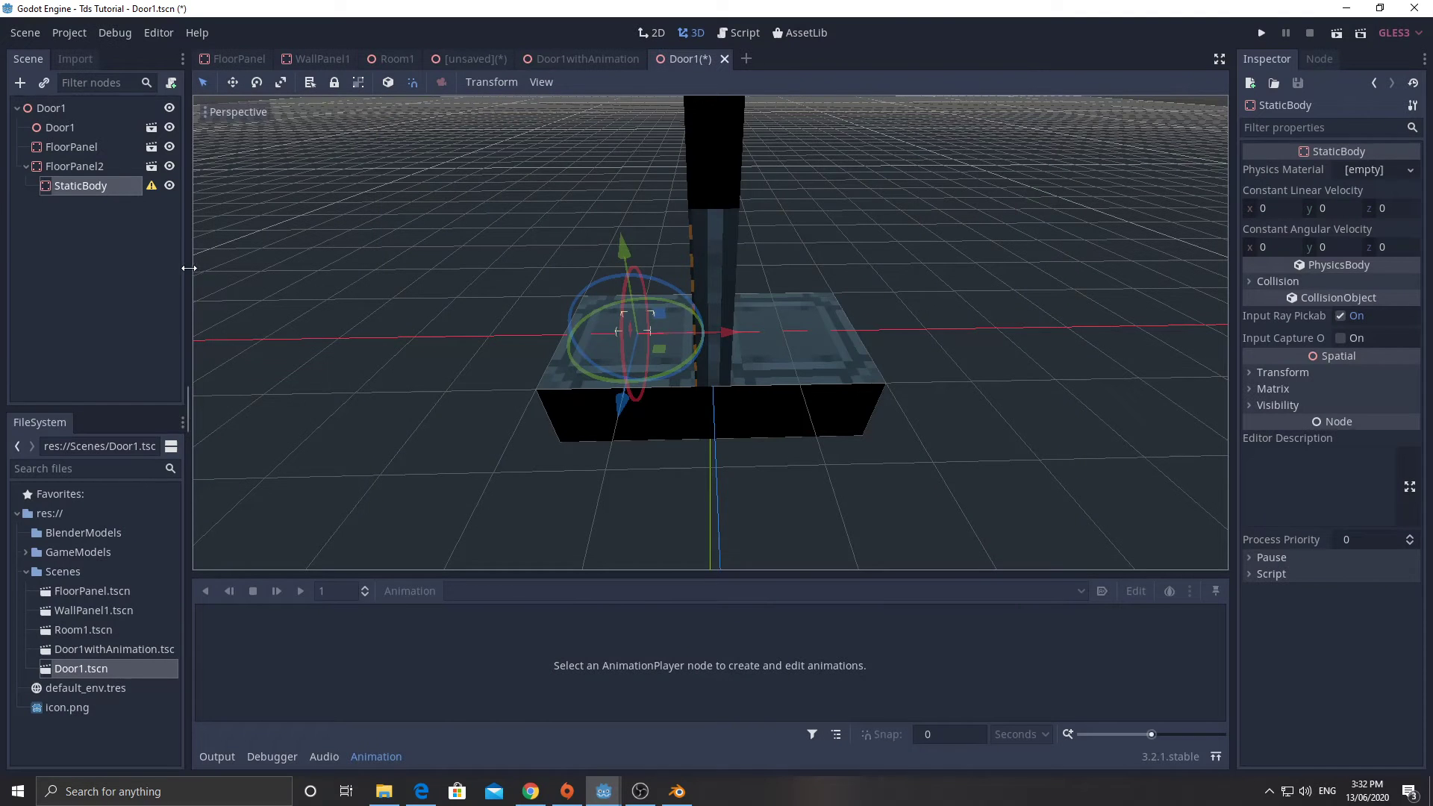
pyautogui.moveTo(72, 198); pyautogui.dragTo(49, 114)
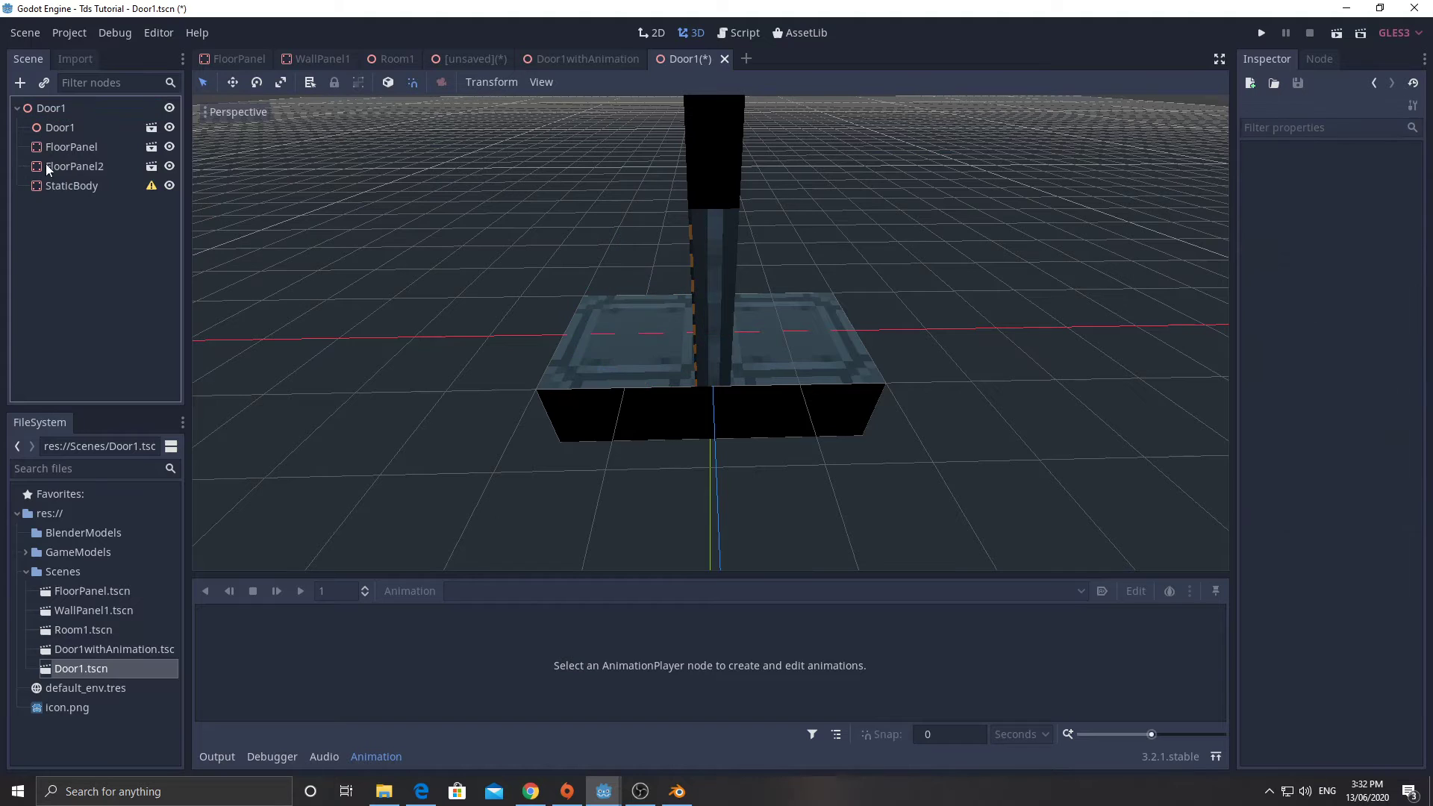
pyautogui.doubleClick(53, 190)
pyautogui.write('DoorBlocker')
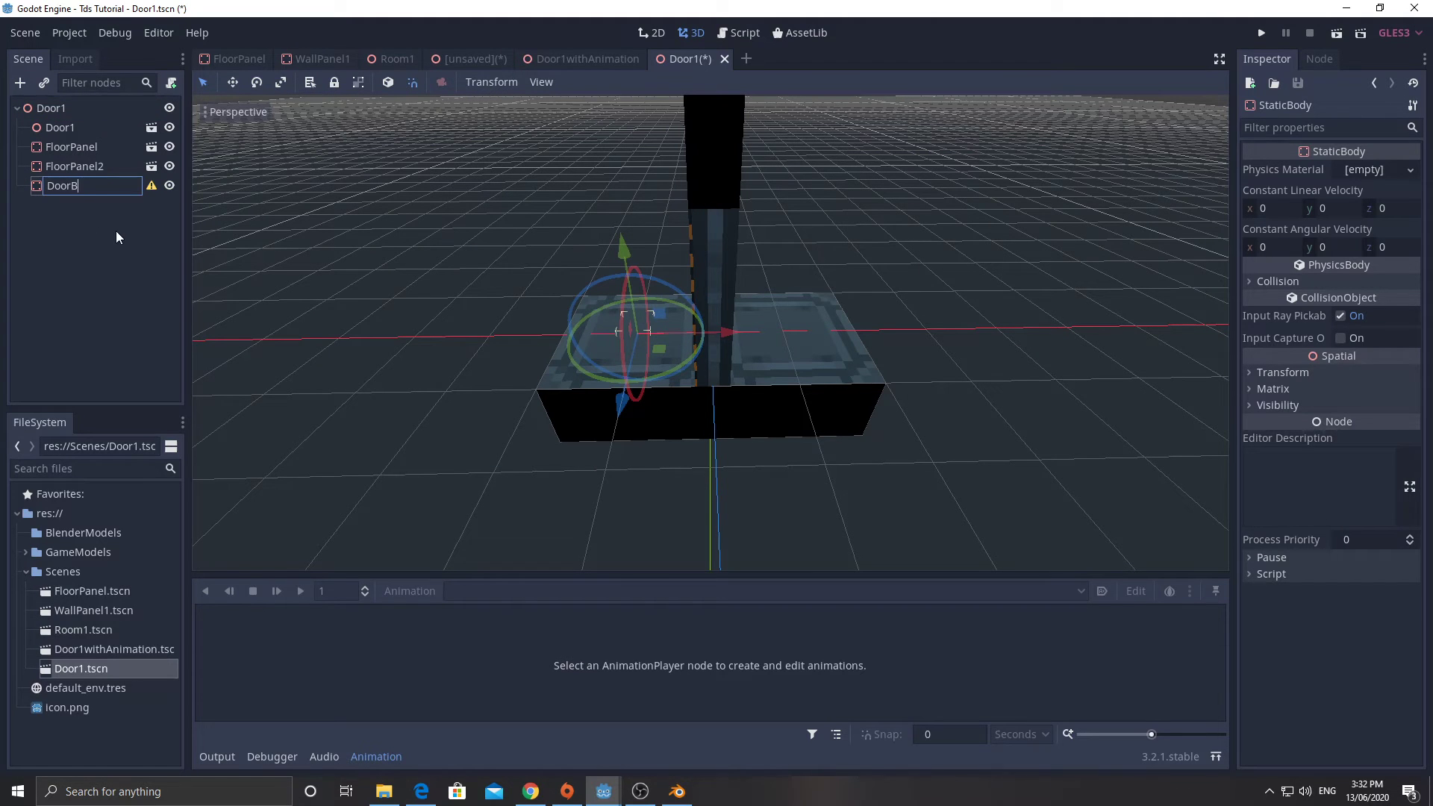
pyautogui.press('Return')
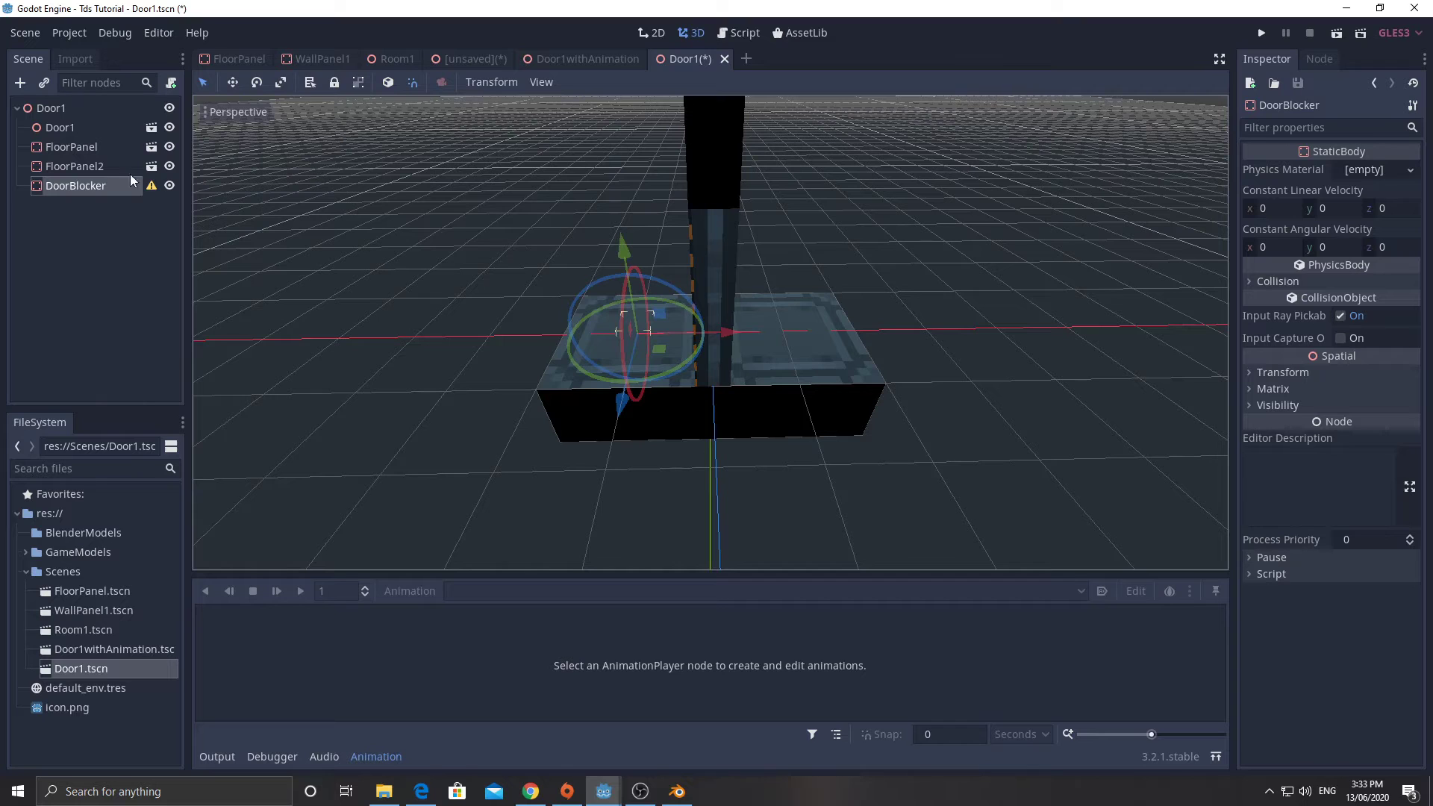
# Step: Add a CollisionShape under DoorBlocker with a new BoxShape
pyautogui.click(22, 84)
pyautogui.write('coll')
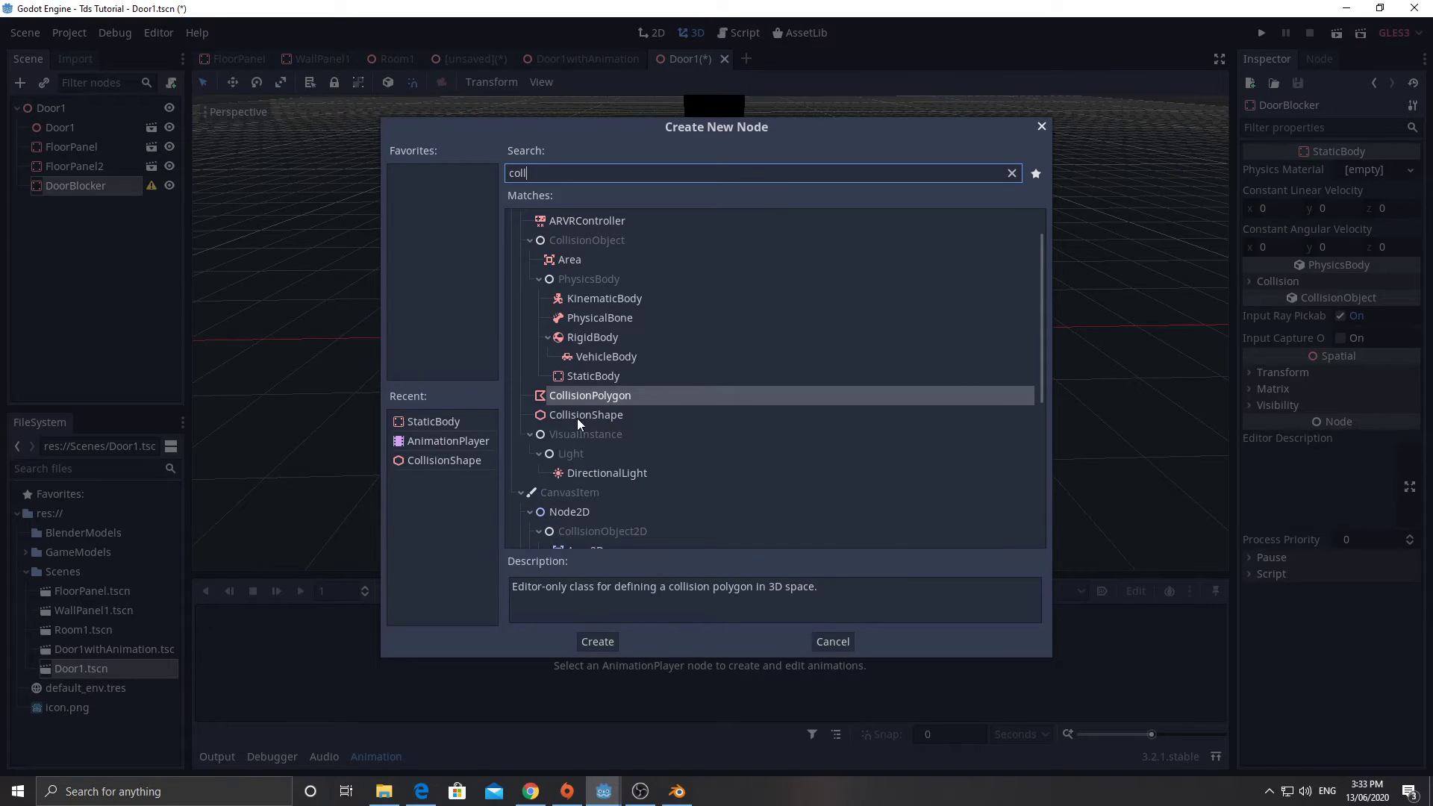
pyautogui.doubleClick(585, 415)
pyautogui.click(1385, 173)
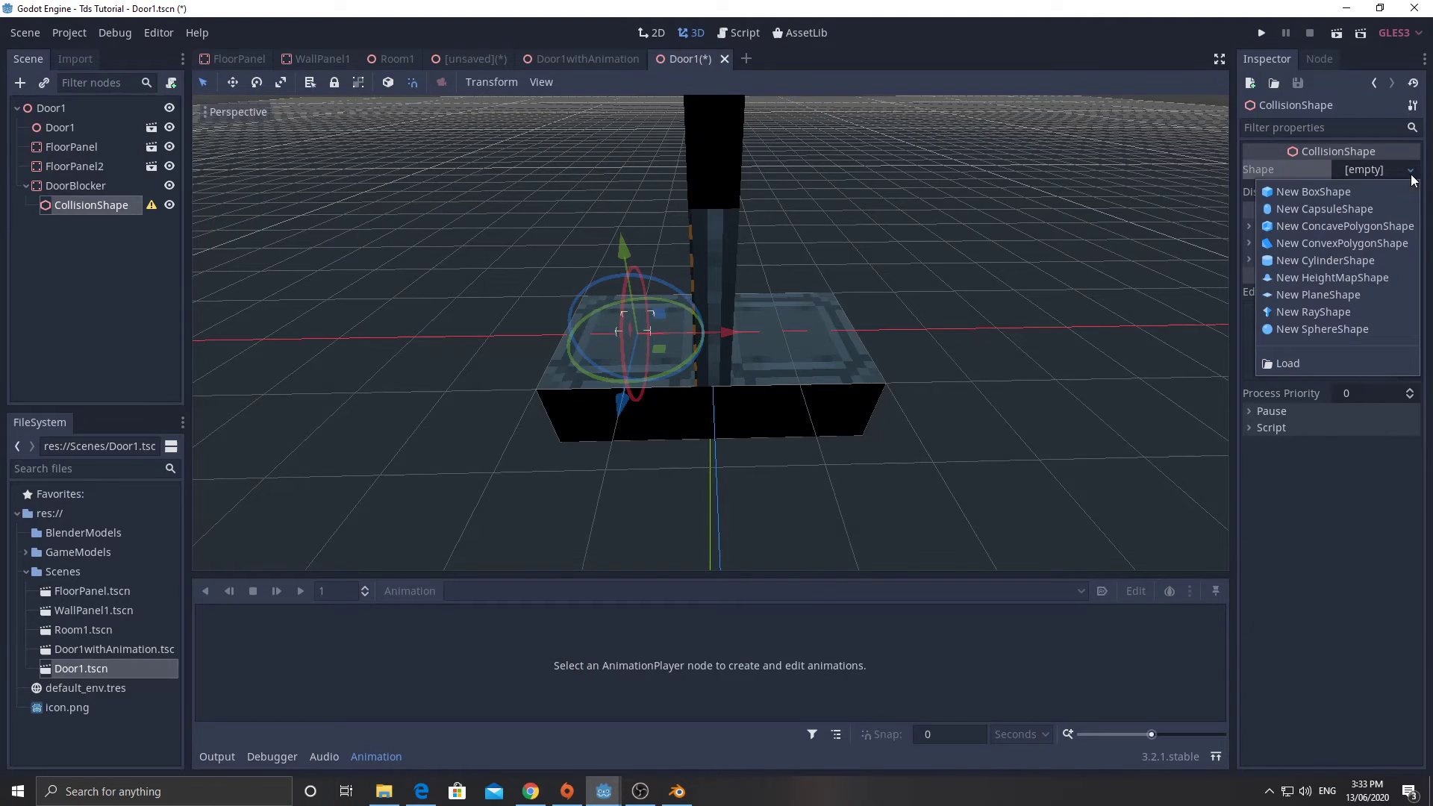
pyautogui.click(1308, 189)
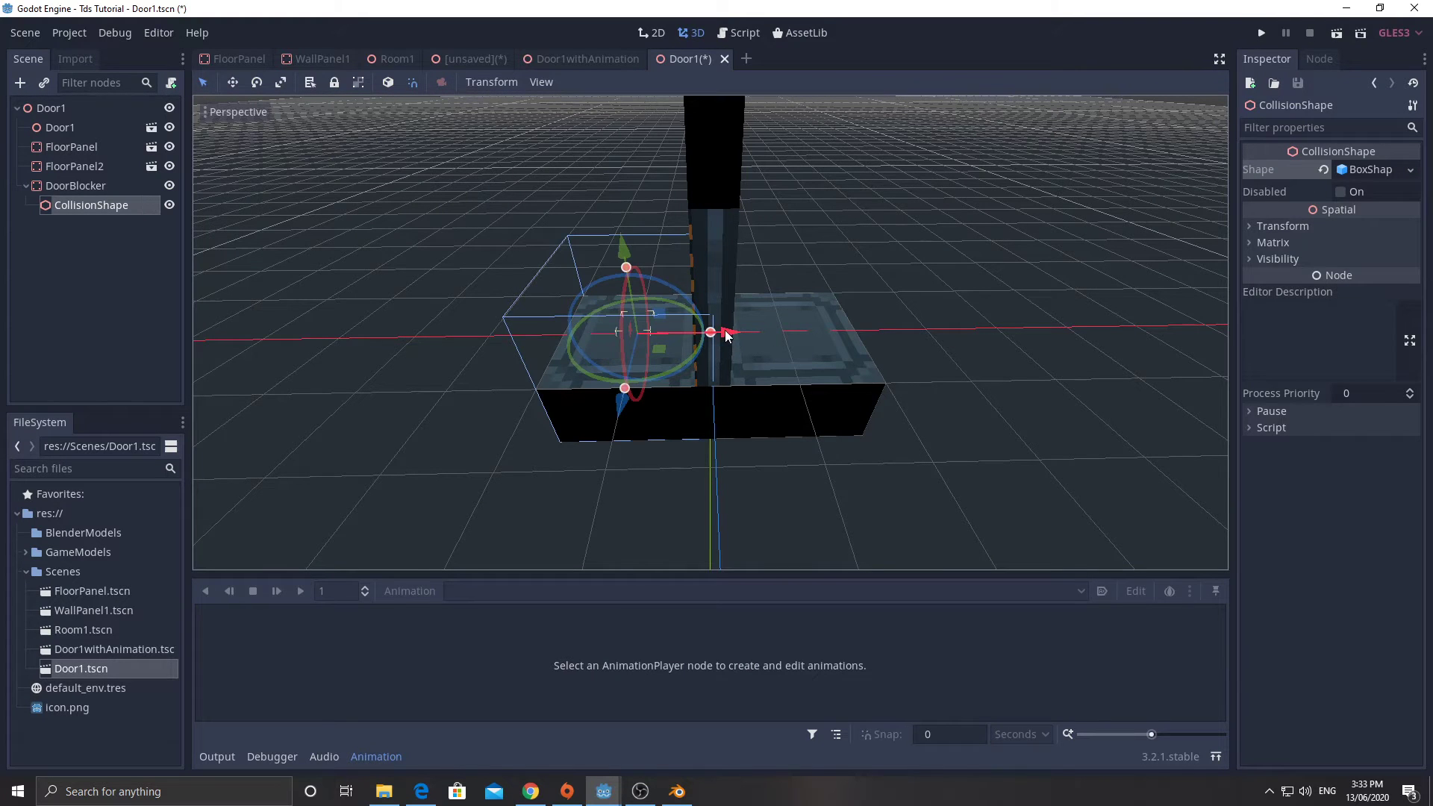
# Step: Move the collision box onto the door, make it door-thin, and stretch it up to door height
pyautogui.moveTo(729, 332); pyautogui.dragTo(800, 338)
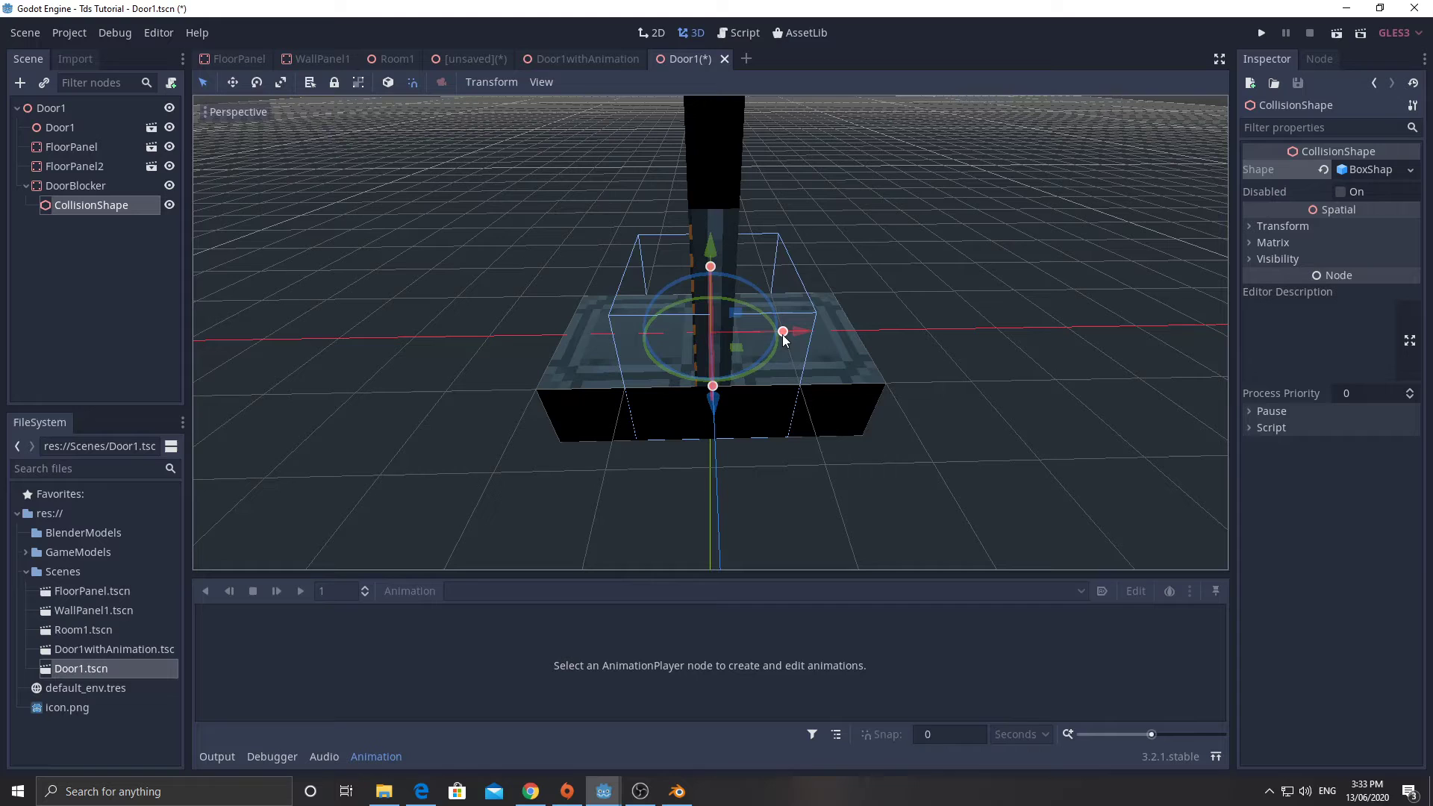
pyautogui.moveTo(783, 331); pyautogui.dragTo(724, 333)
pyautogui.click(714, 218)
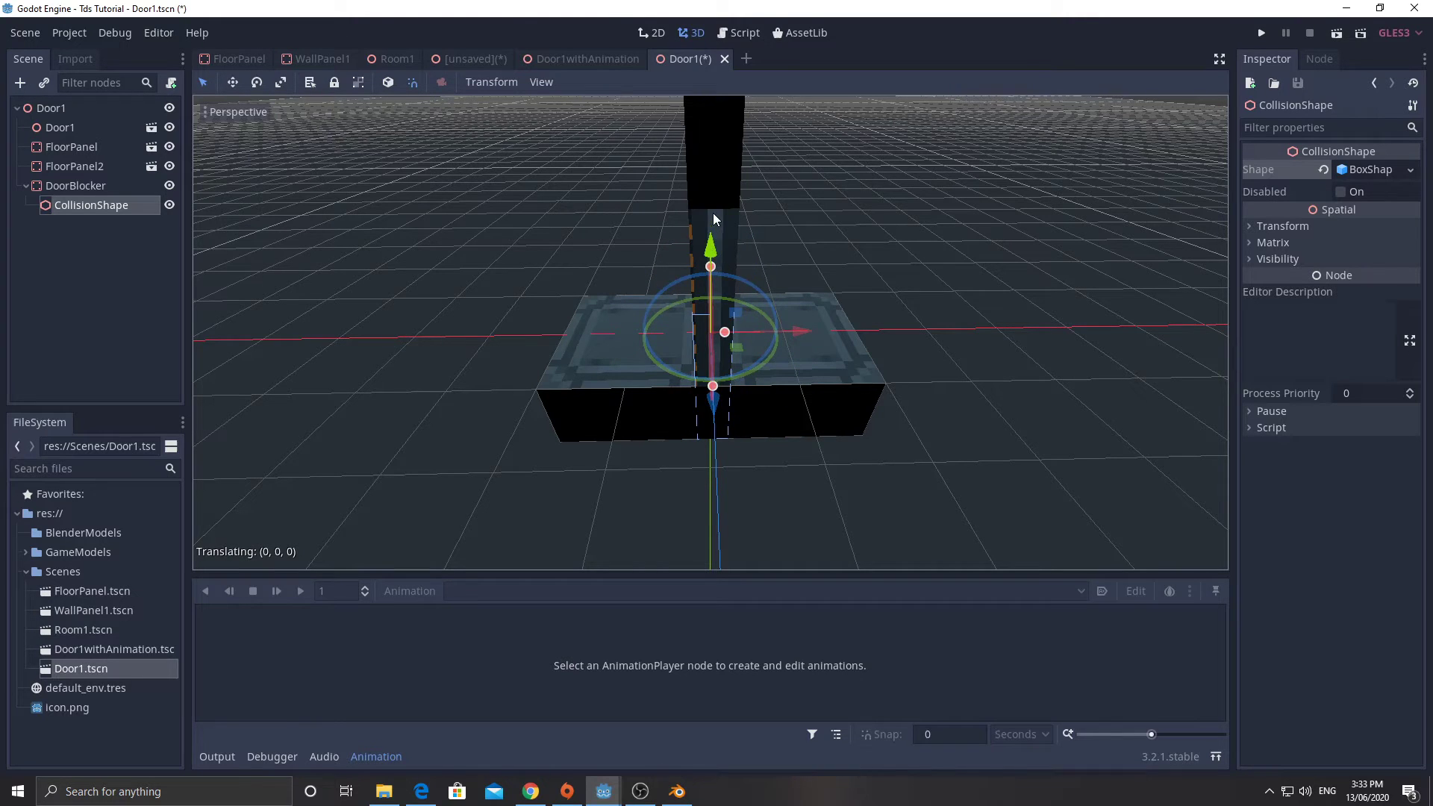
pyautogui.moveTo(713, 217); pyautogui.dragTo(710, 194)
pyautogui.moveTo(580, 365); pyautogui.dragTo(716, 298, button='middle')
pyautogui.scroll(-5, 664, 348)
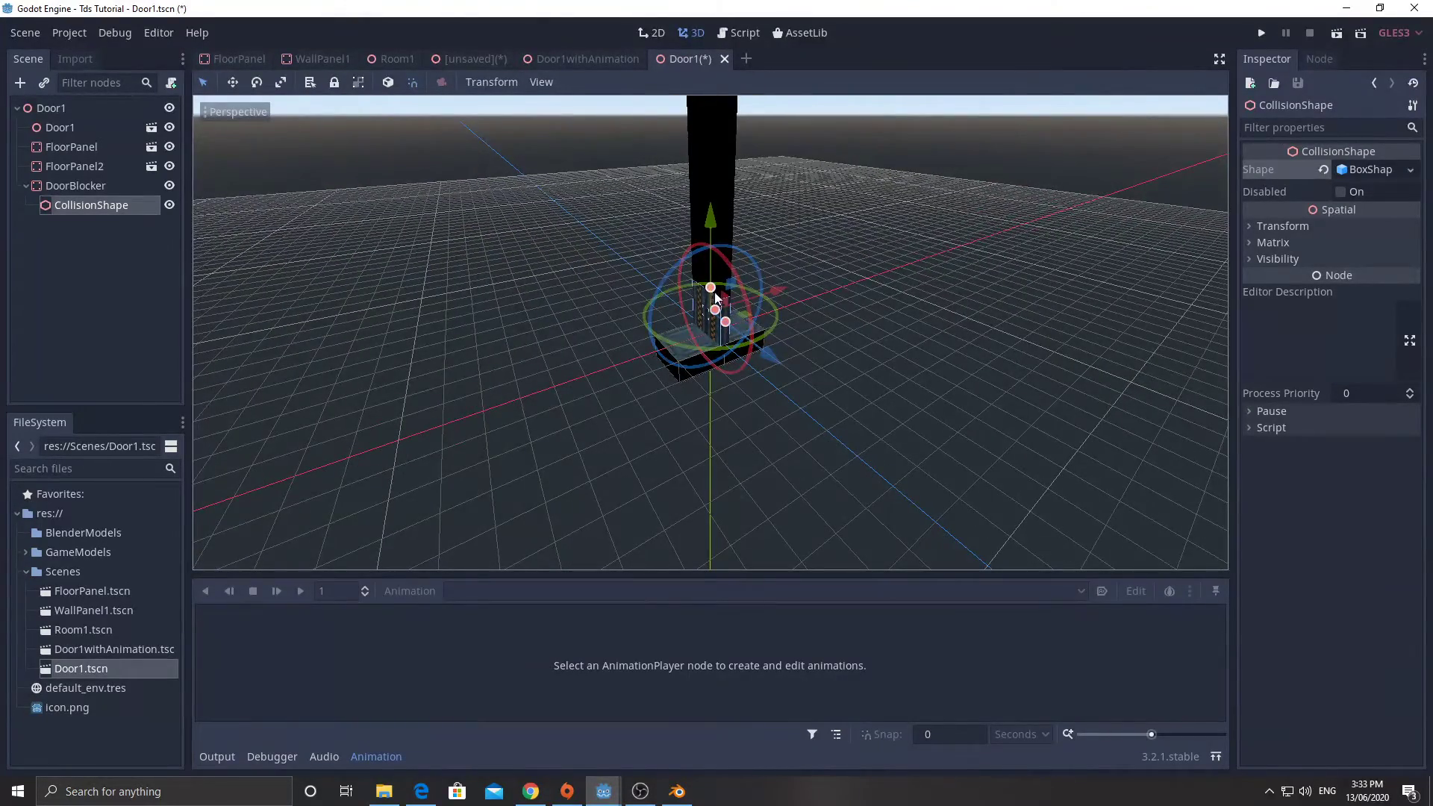
pyautogui.moveTo(714, 295); pyautogui.dragTo(716, 82)
# Step: Orbit around the door to check the DoorBlocker box, then deselect it
pyautogui.scroll(-3, 809, 294)
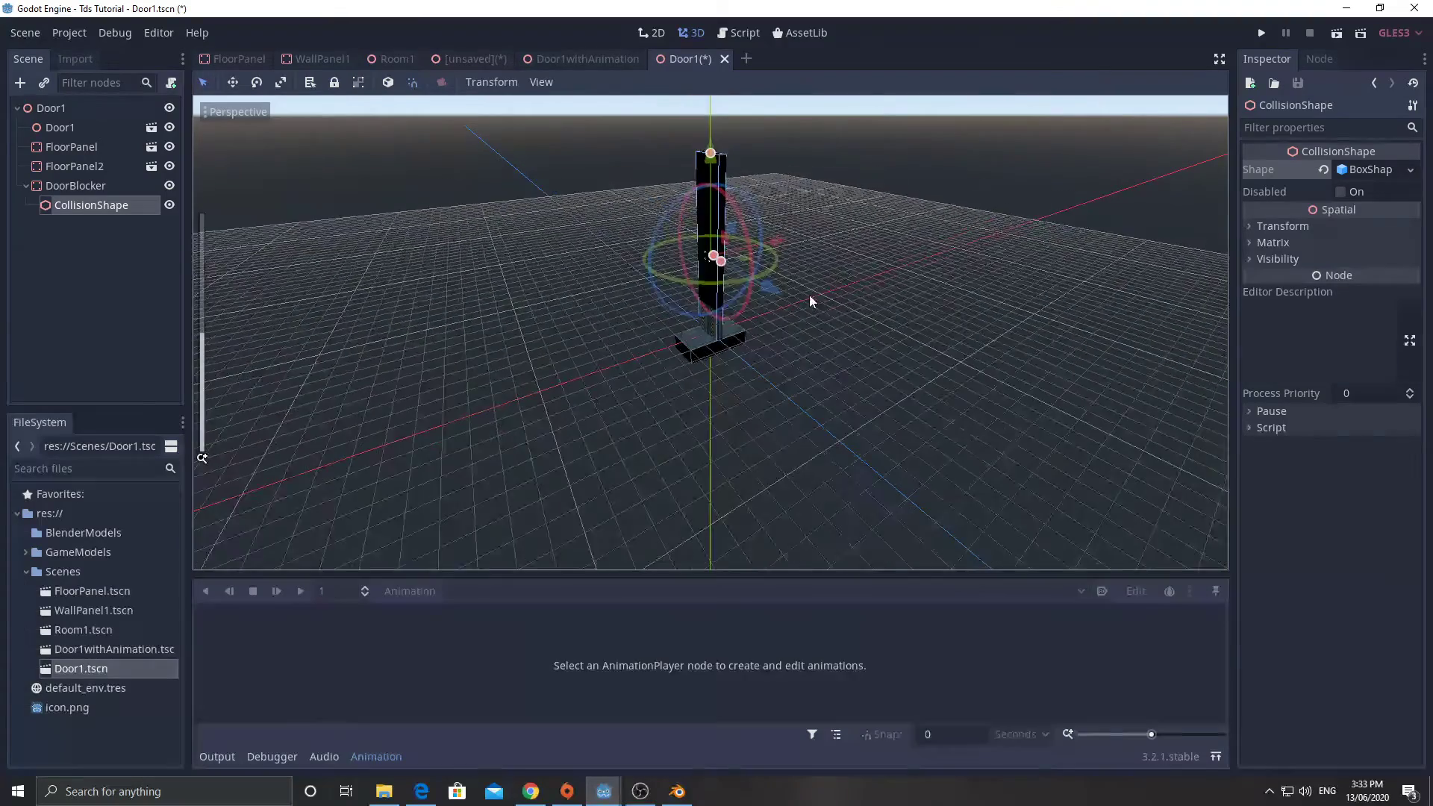
pyautogui.moveTo(728, 246); pyautogui.dragTo(860, 310, button='middle')
pyautogui.scroll(2, 646, 332)
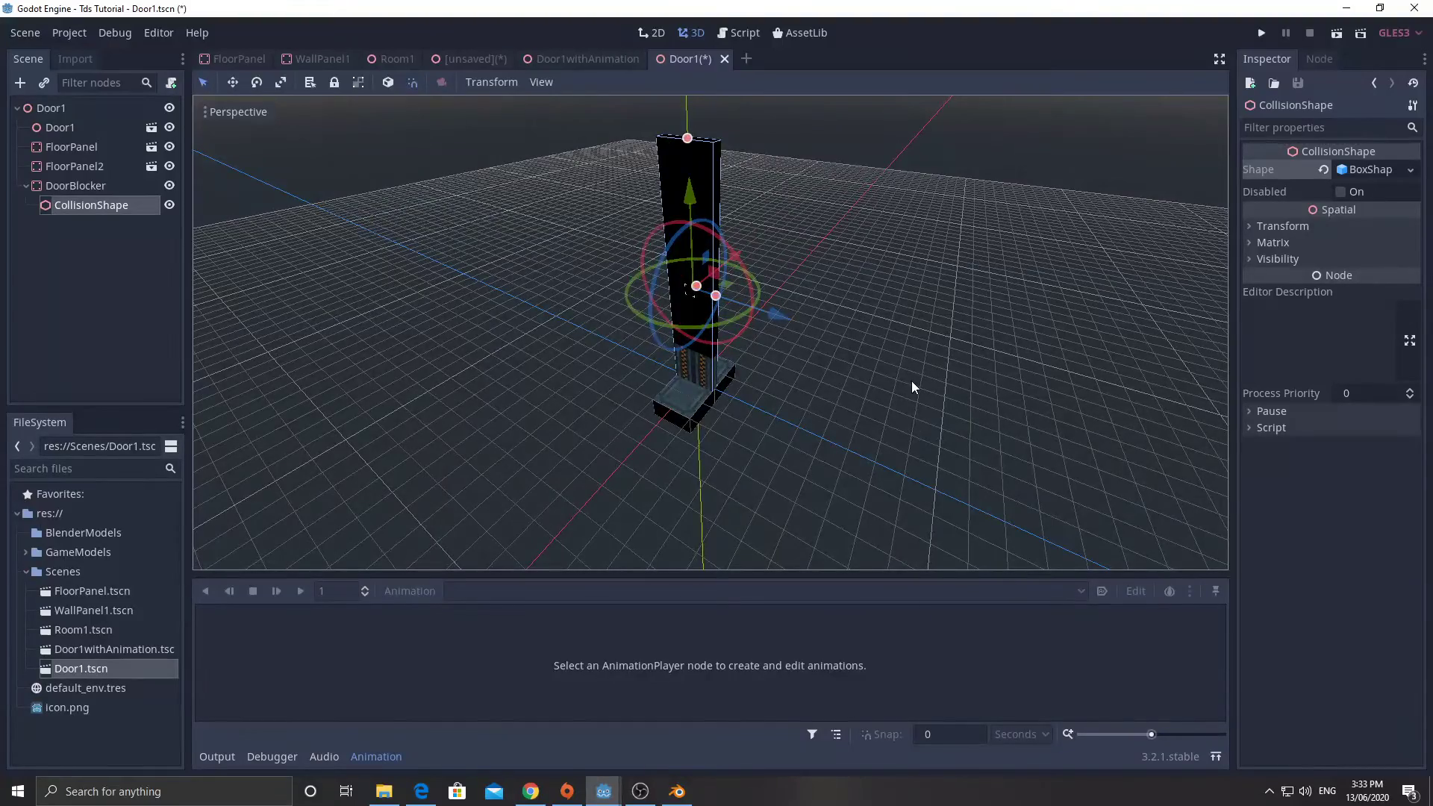
pyautogui.scroll(5, 733, 368)
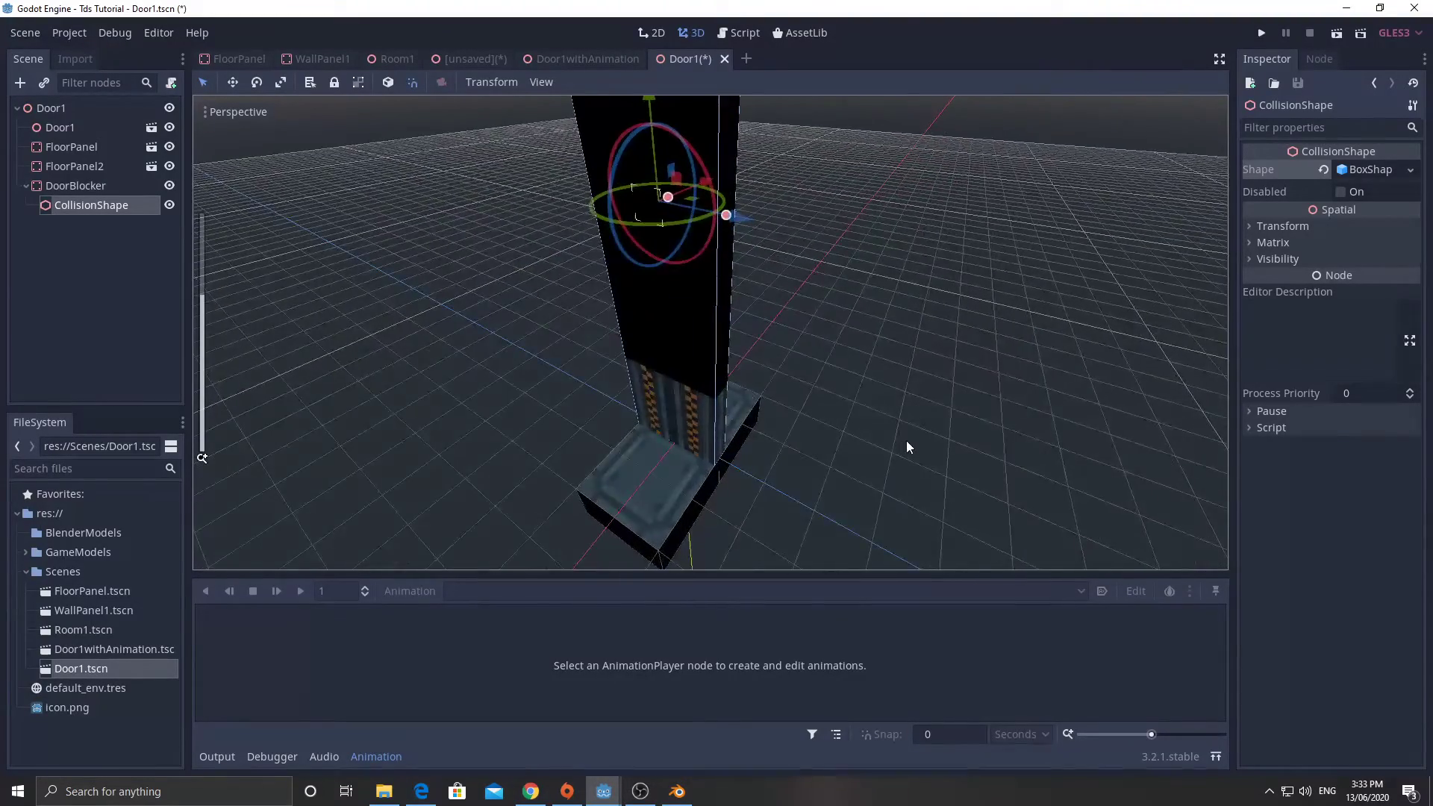
pyautogui.scroll(-3, 906, 441)
pyautogui.moveTo(841, 432); pyautogui.dragTo(669, 393, button='middle')
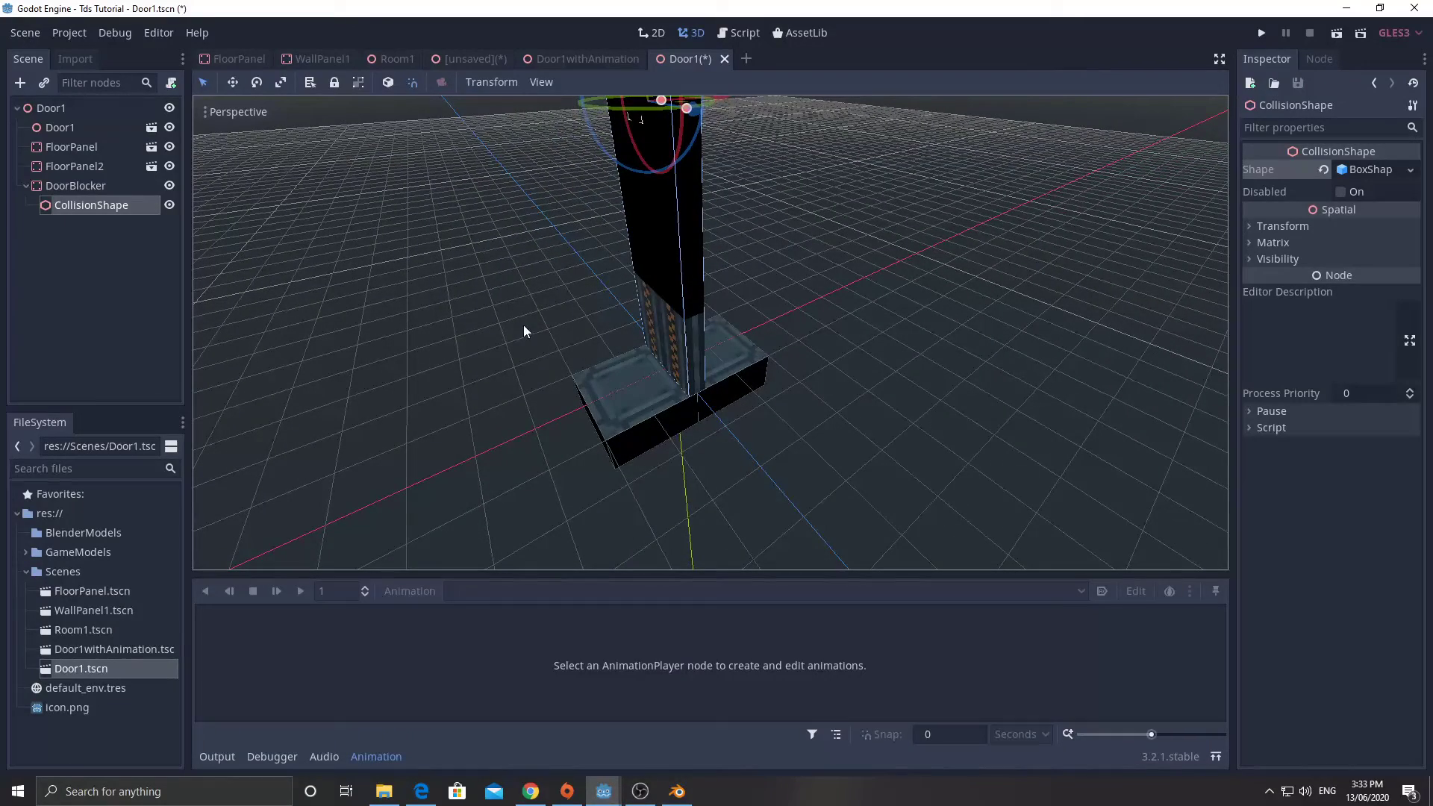
pyautogui.click(86, 263)
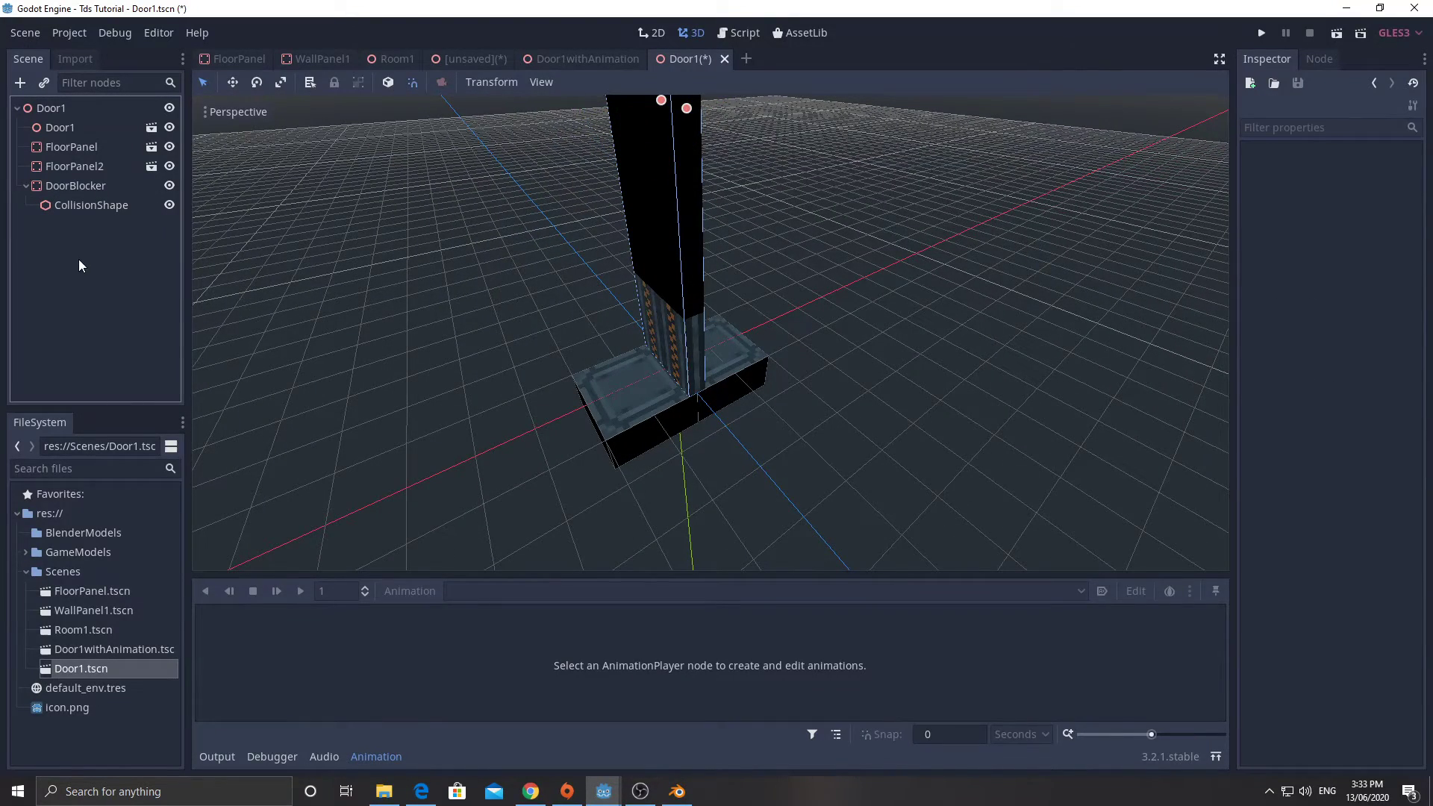
# Step: Collapse DoorBlocker and add an Area node under the Door1 root
pyautogui.click(27, 187)
pyautogui.click(36, 109)
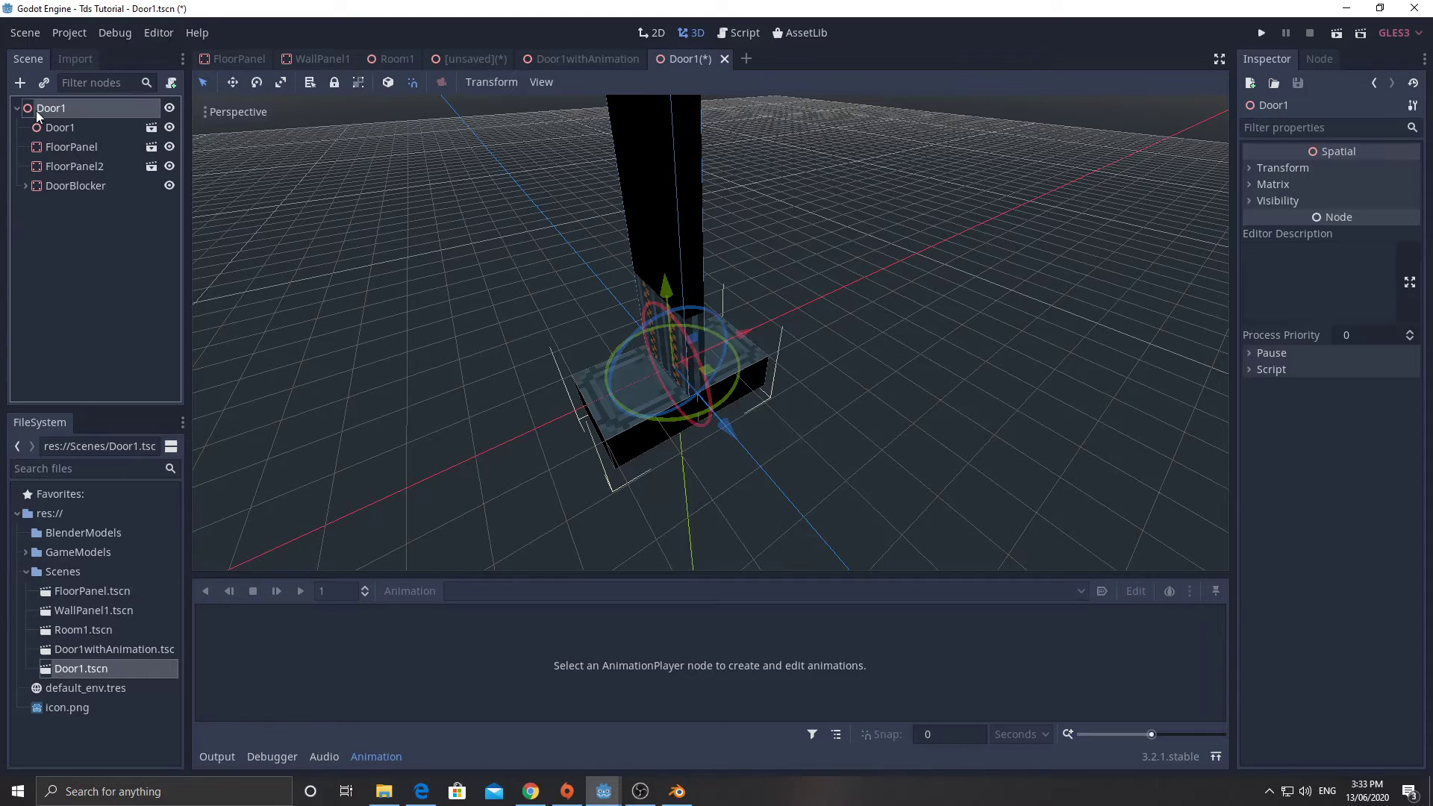
pyautogui.click(20, 83)
pyautogui.write('area')
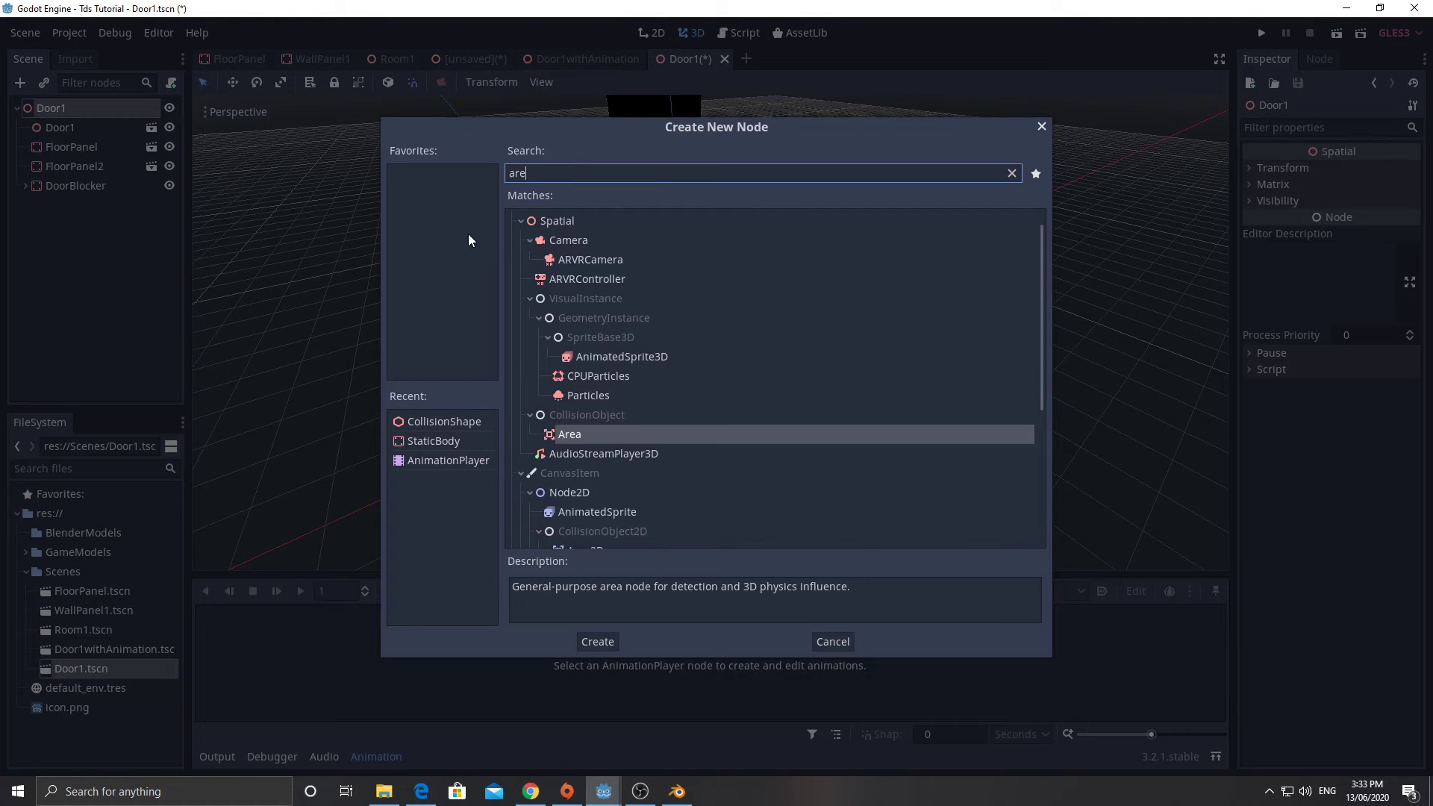
pyautogui.doubleClick(569, 318)
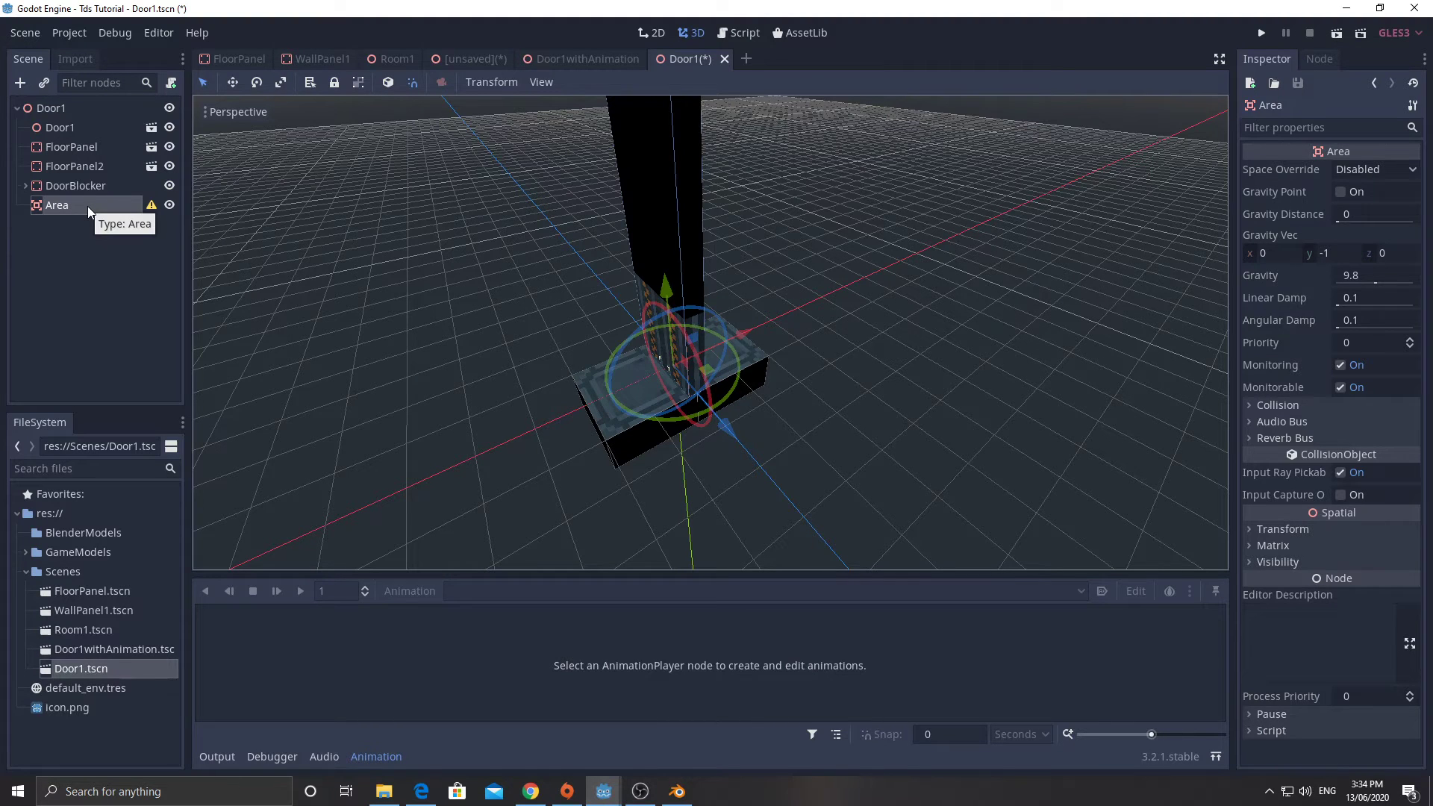
# Step: Give the Area a CollisionShape child with a new BoxShape
pyautogui.click(20, 82)
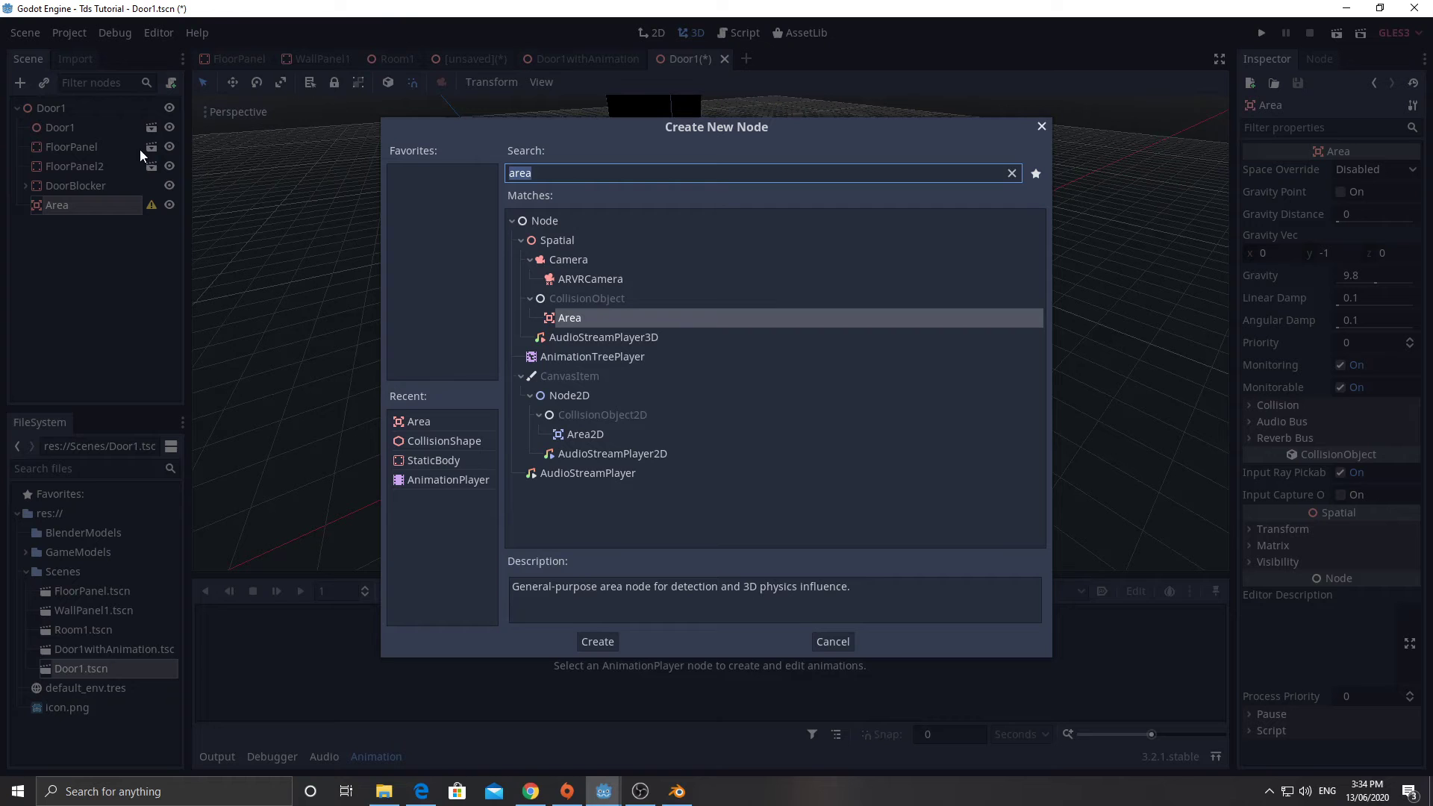
pyautogui.write('collision')
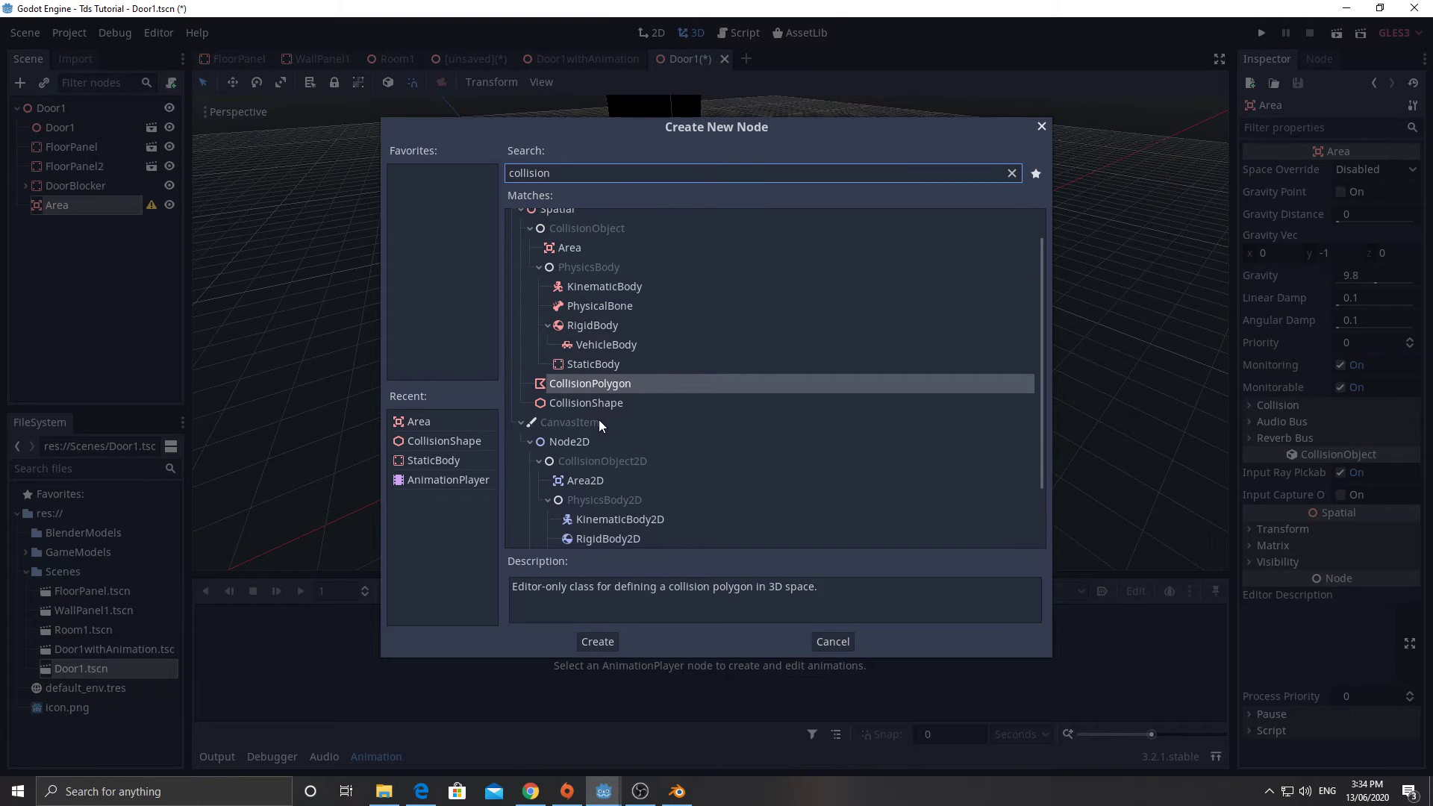
pyautogui.doubleClick(590, 403)
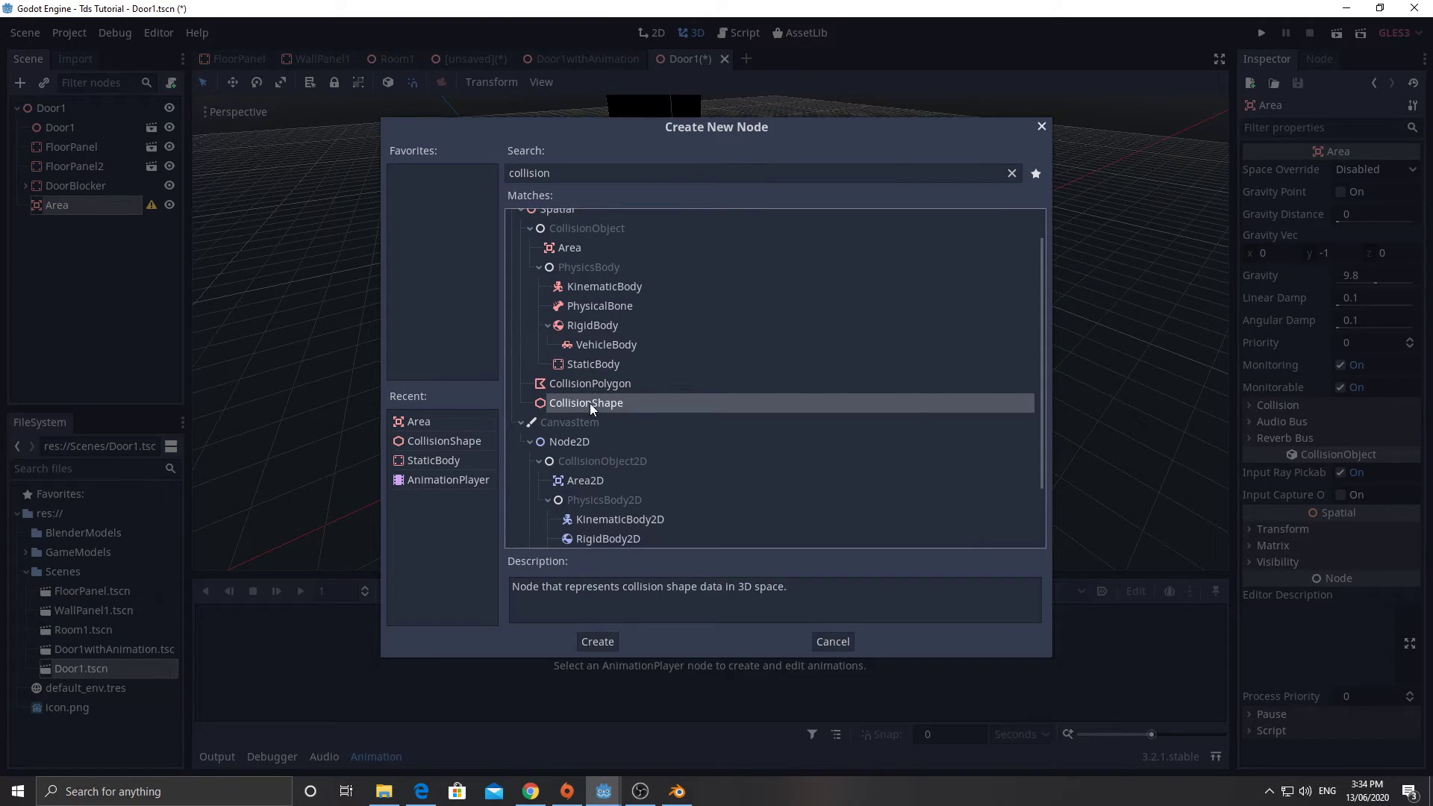
pyautogui.click(1373, 170)
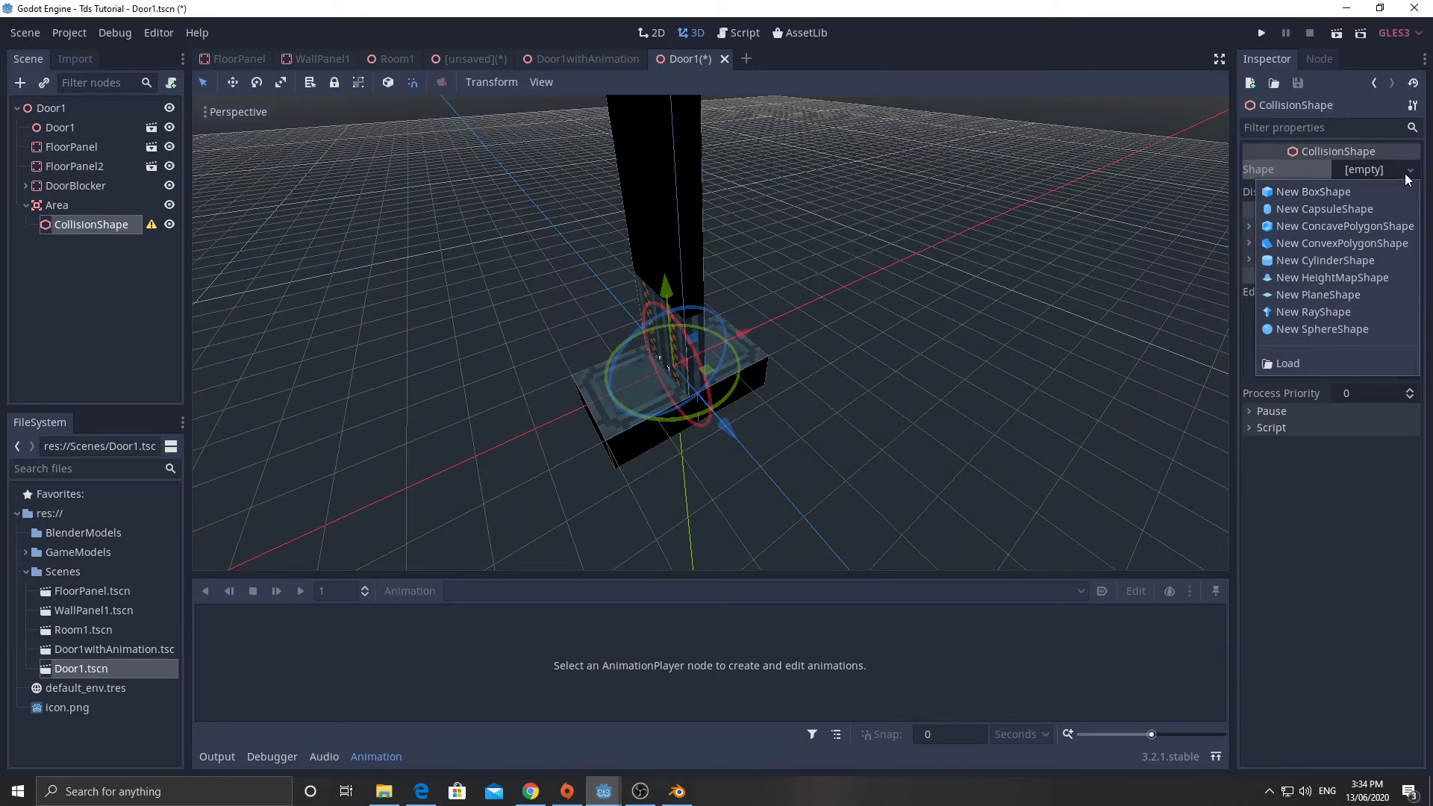
pyautogui.click(1323, 195)
# Step: Enlarge the Area's box, raise it around the door, and save Door1.tscn
pyautogui.moveTo(709, 348); pyautogui.dragTo(661, 265)
pyautogui.moveTo(470, 439); pyautogui.dragTo(640, 408, button='middle')
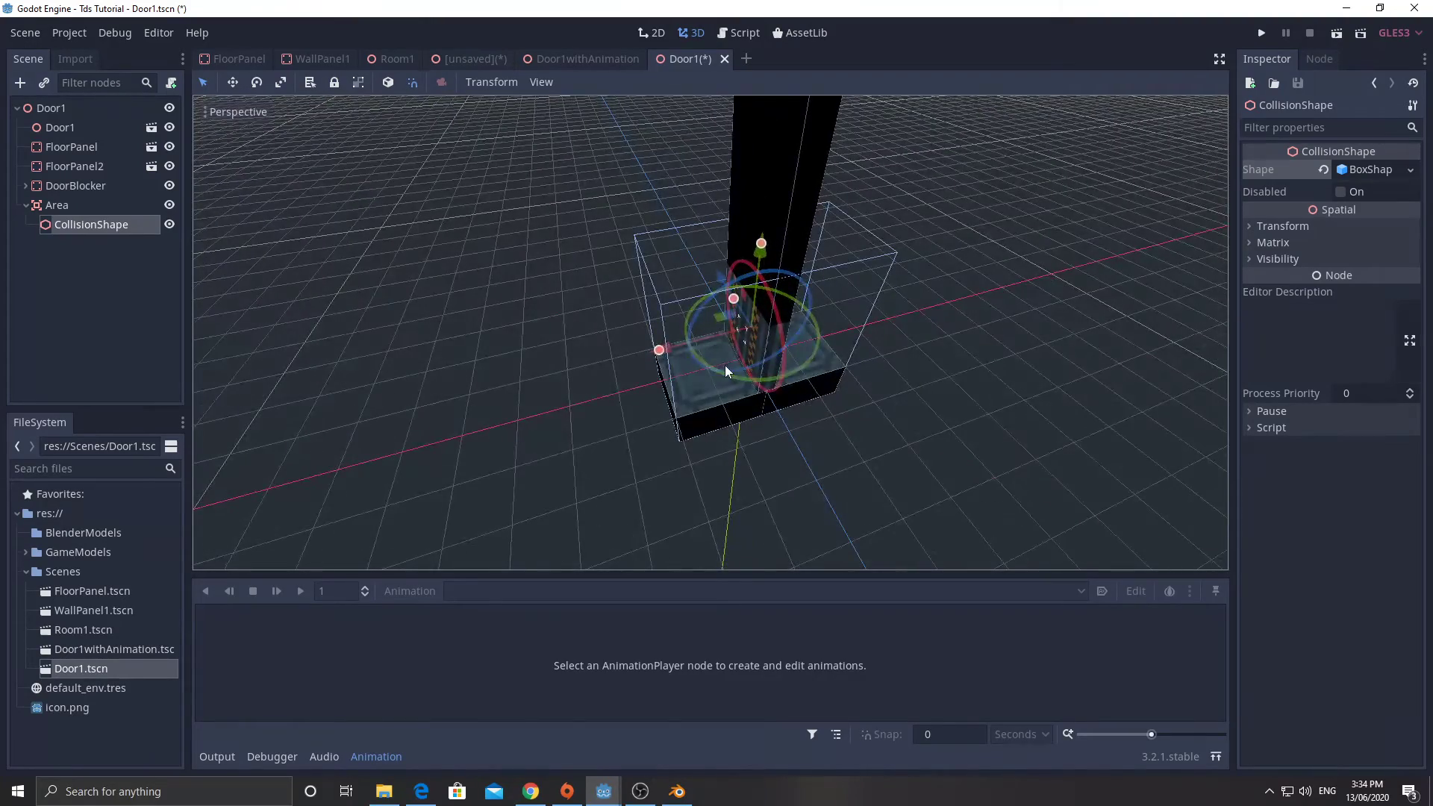
pyautogui.moveTo(905, 409); pyautogui.dragTo(719, 392, button='middle')
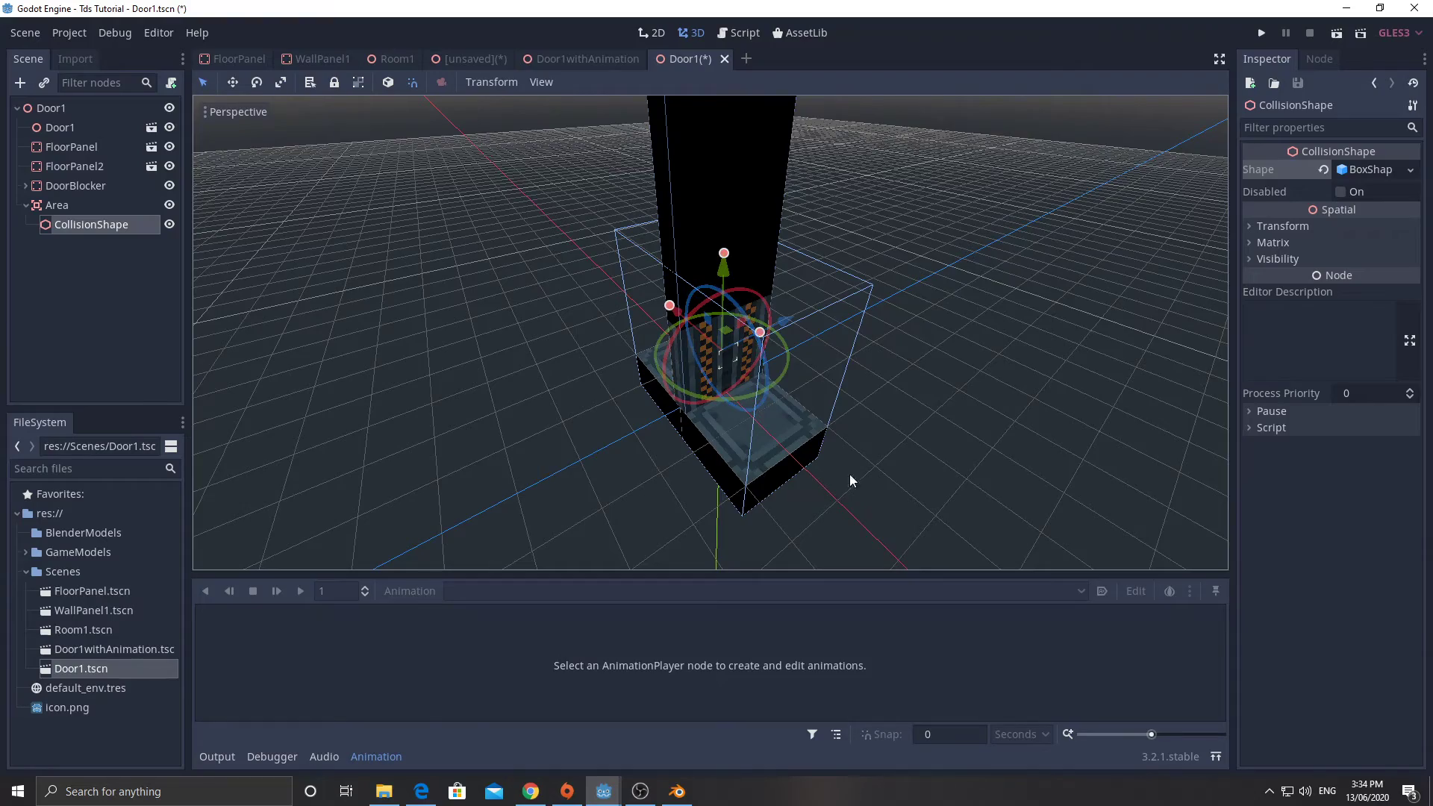
pyautogui.scroll(-3, 836, 470)
pyautogui.scroll(5, 806, 463)
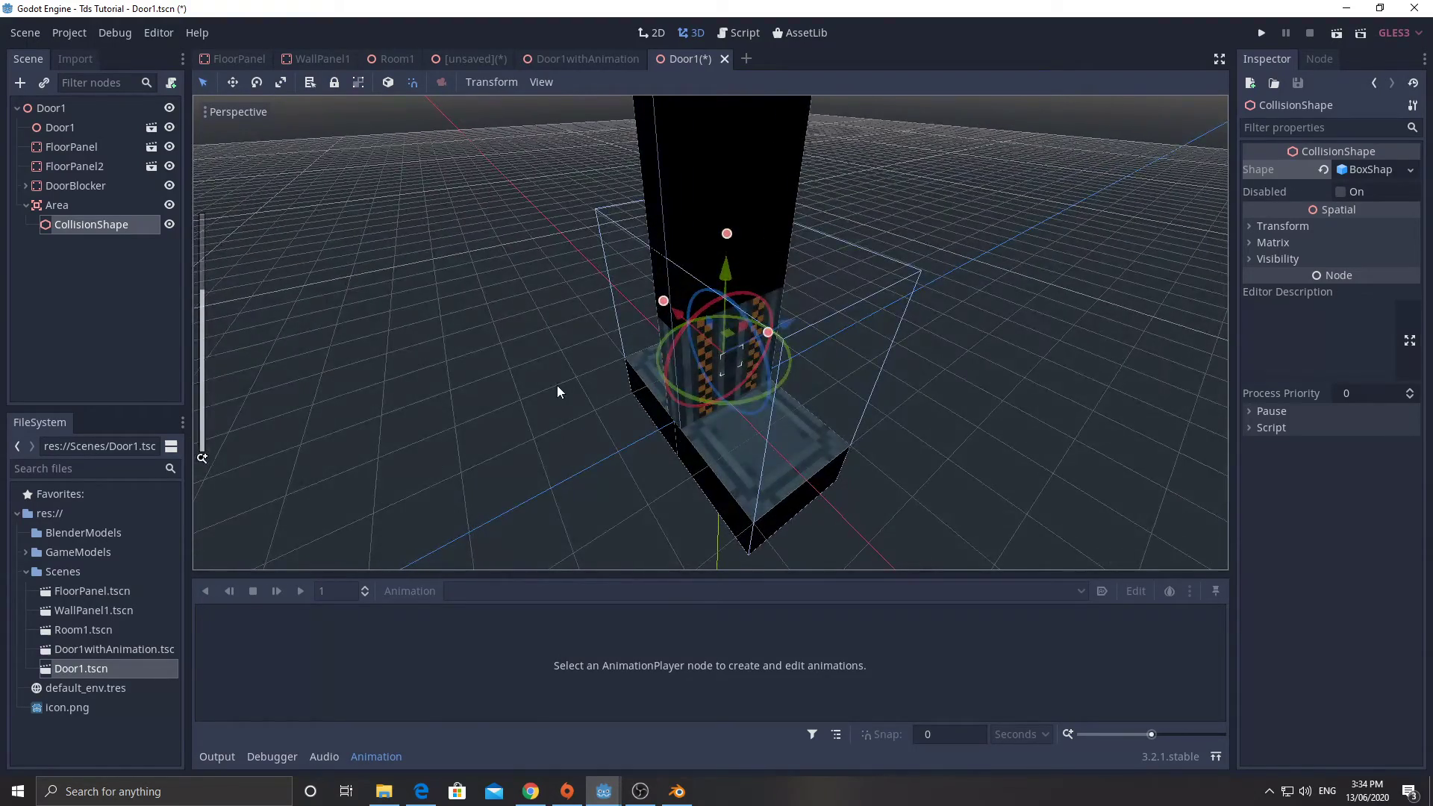
pyautogui.scroll(-2, 557, 385)
pyautogui.moveTo(562, 391); pyautogui.dragTo(581, 412, button='middle')
pyautogui.scroll(2, 693, 418)
pyautogui.hotkey('ctrl', 's')
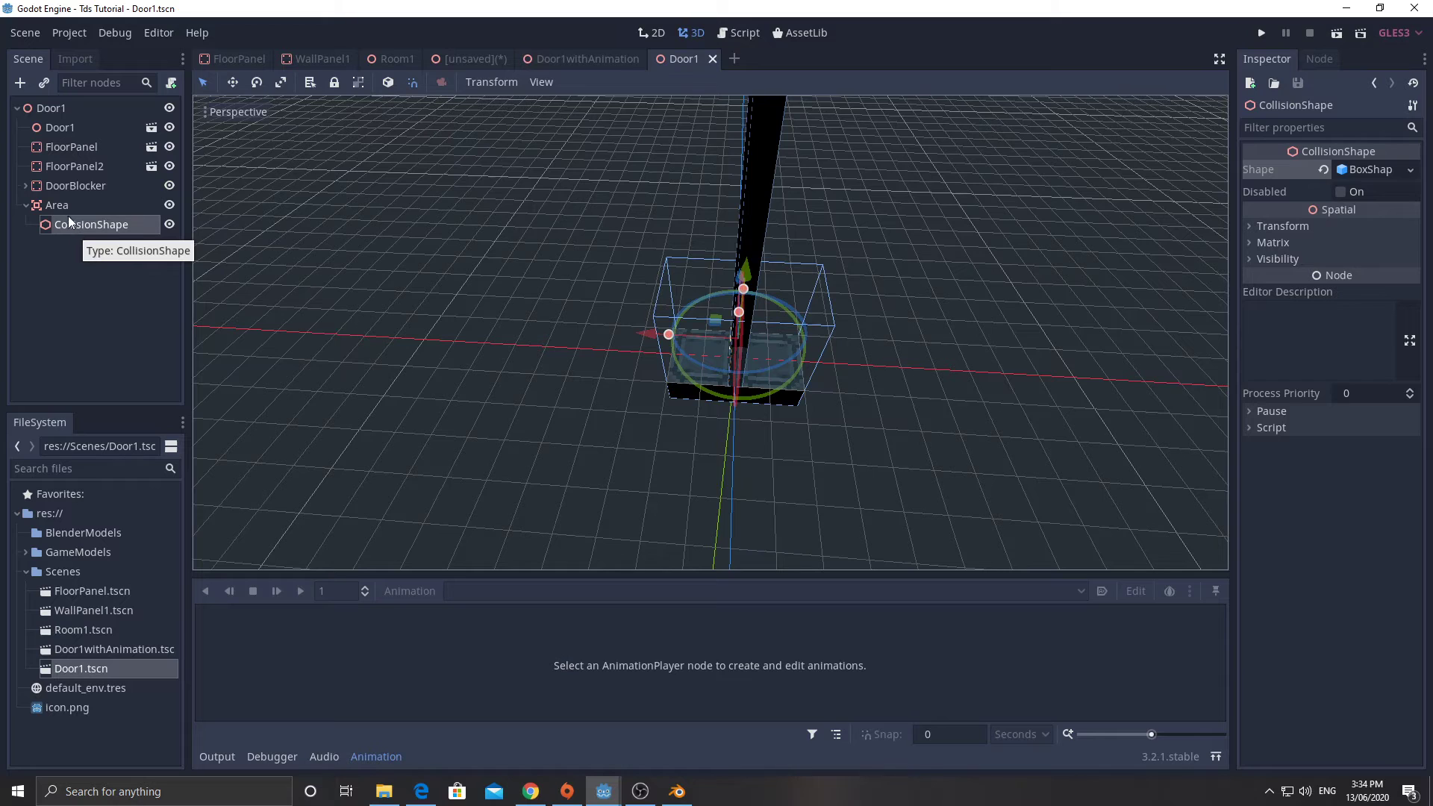
# Step: Expand DoorBlocker in the Scene dock and orbit around the door to compare both collision boxes
pyautogui.click(26, 185)
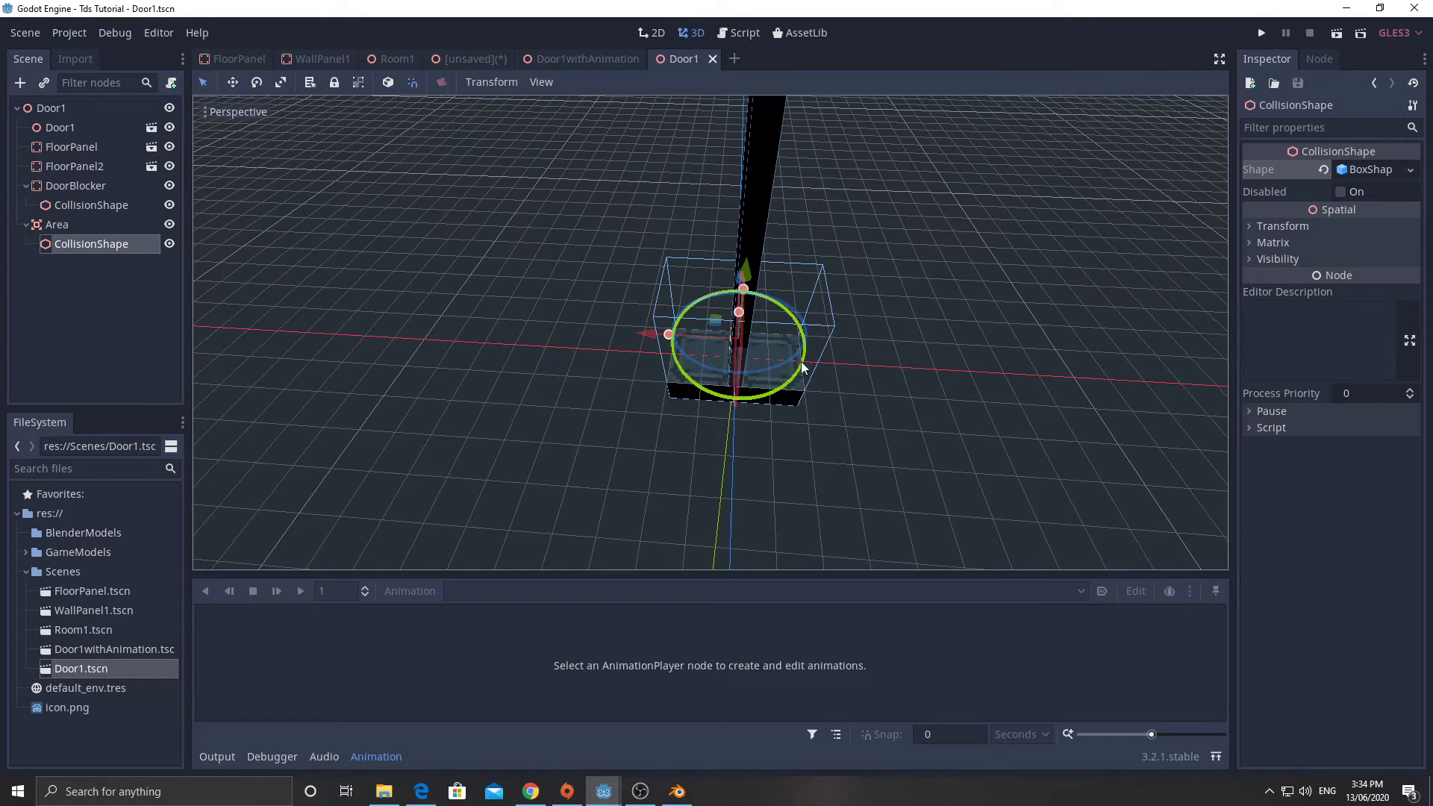
pyautogui.moveTo(789, 369); pyautogui.dragTo(723, 381, button='middle')
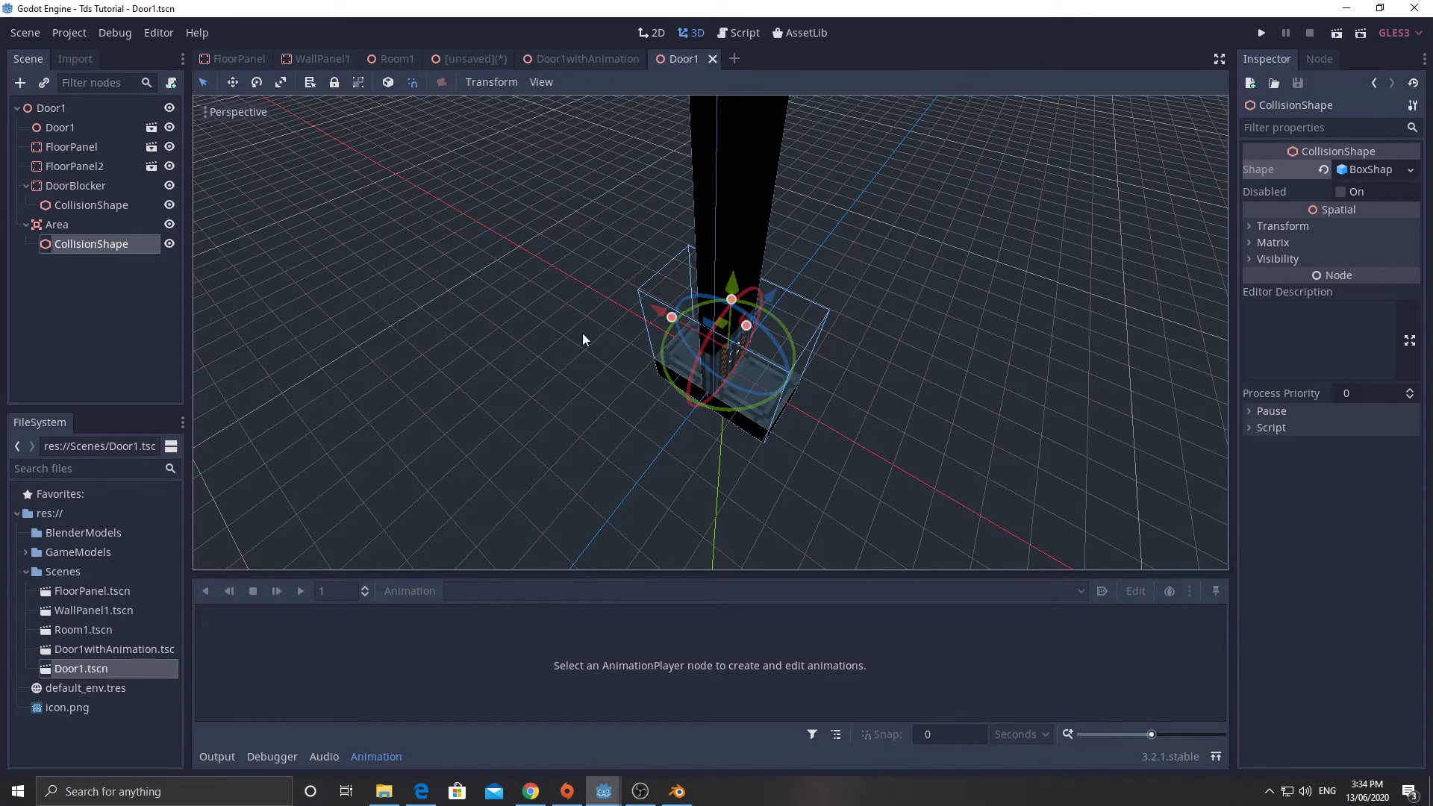
pyautogui.moveTo(582, 333)
pyautogui.mouseDown(button='middle')
pyautogui.moveTo(701, 361)
pyautogui.moveTo(593, 333)
pyautogui.moveTo(571, 342)
pyautogui.mouseUp(button='middle')
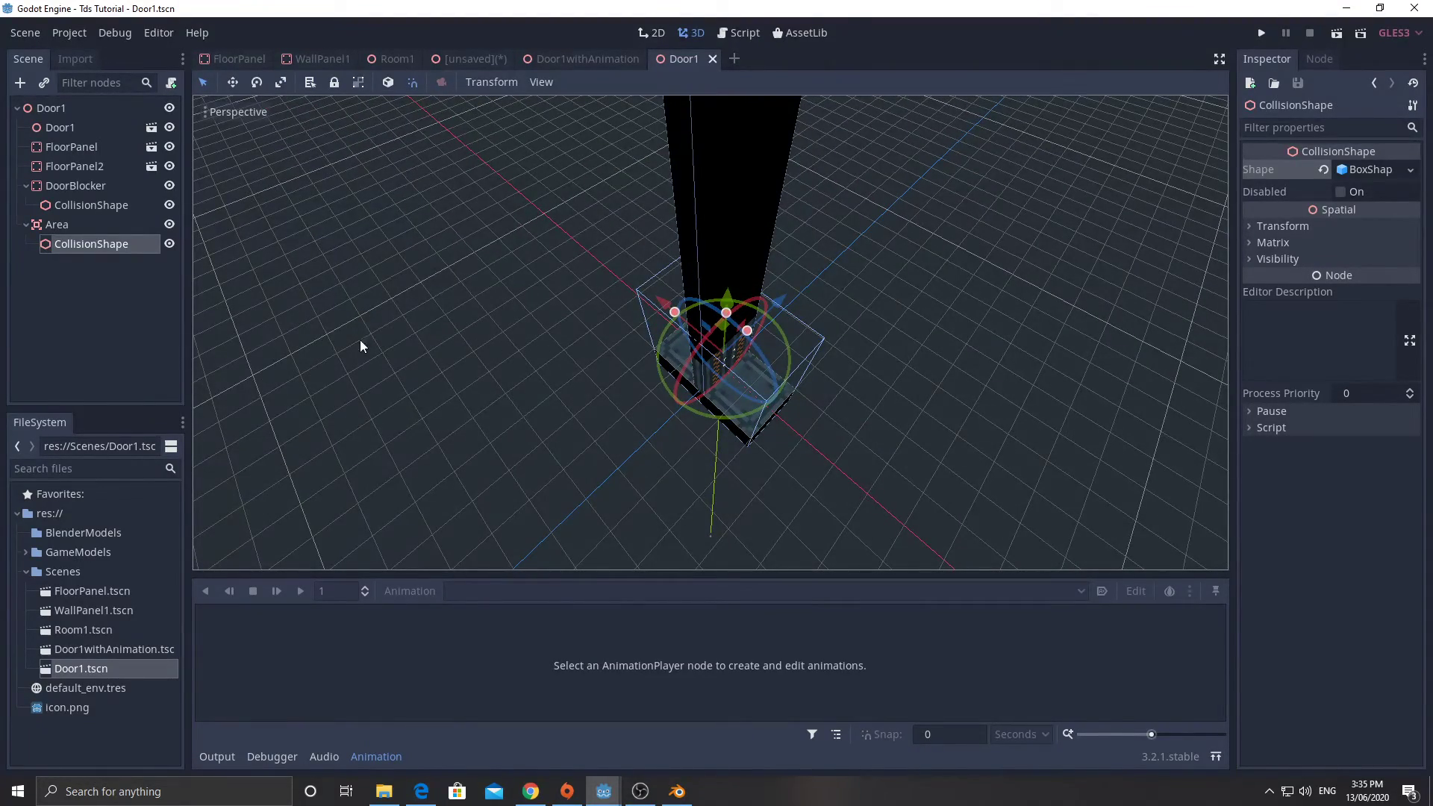
pyautogui.moveTo(557, 355); pyautogui.dragTo(660, 343, button='middle')
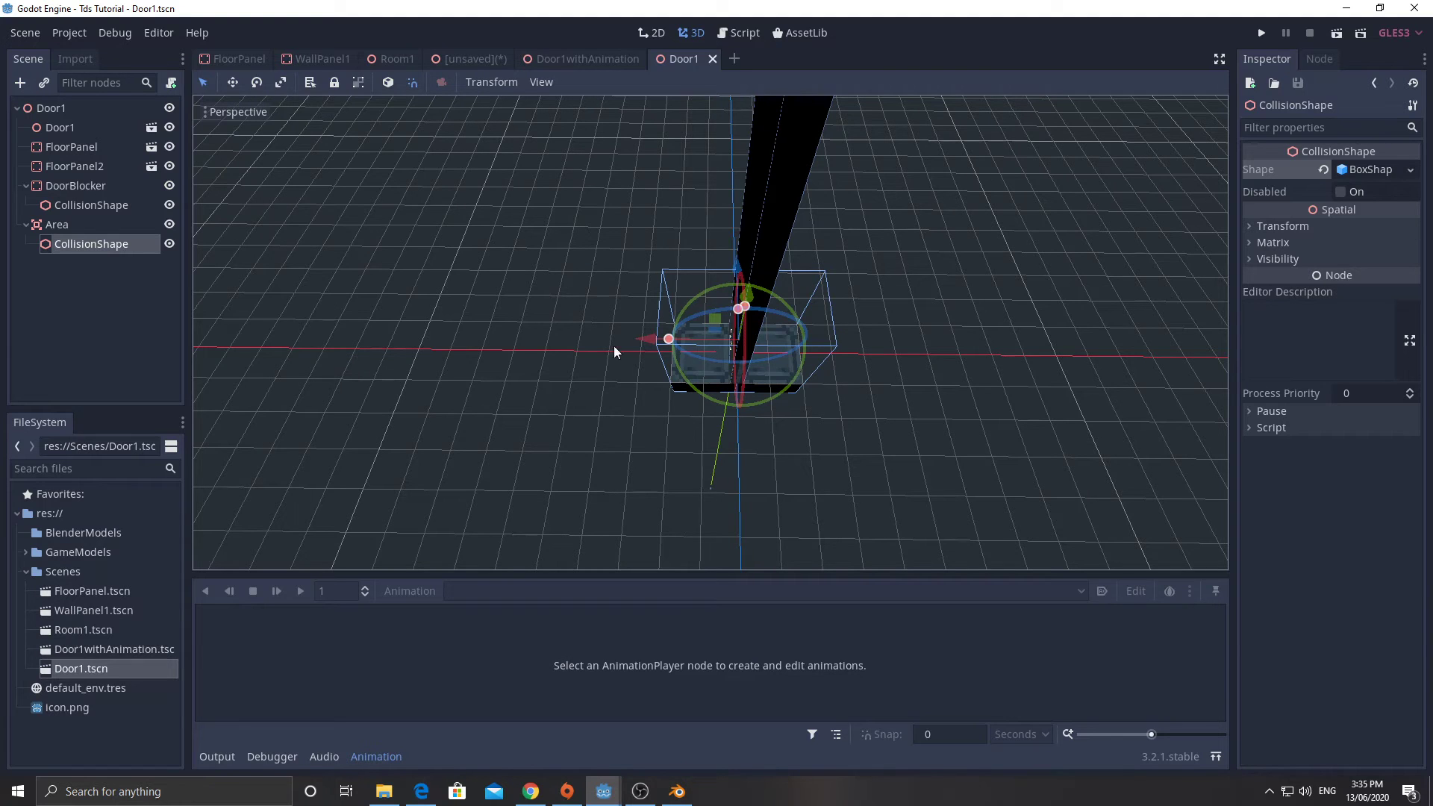
pyautogui.moveTo(597, 306); pyautogui.dragTo(532, 350, button='middle')
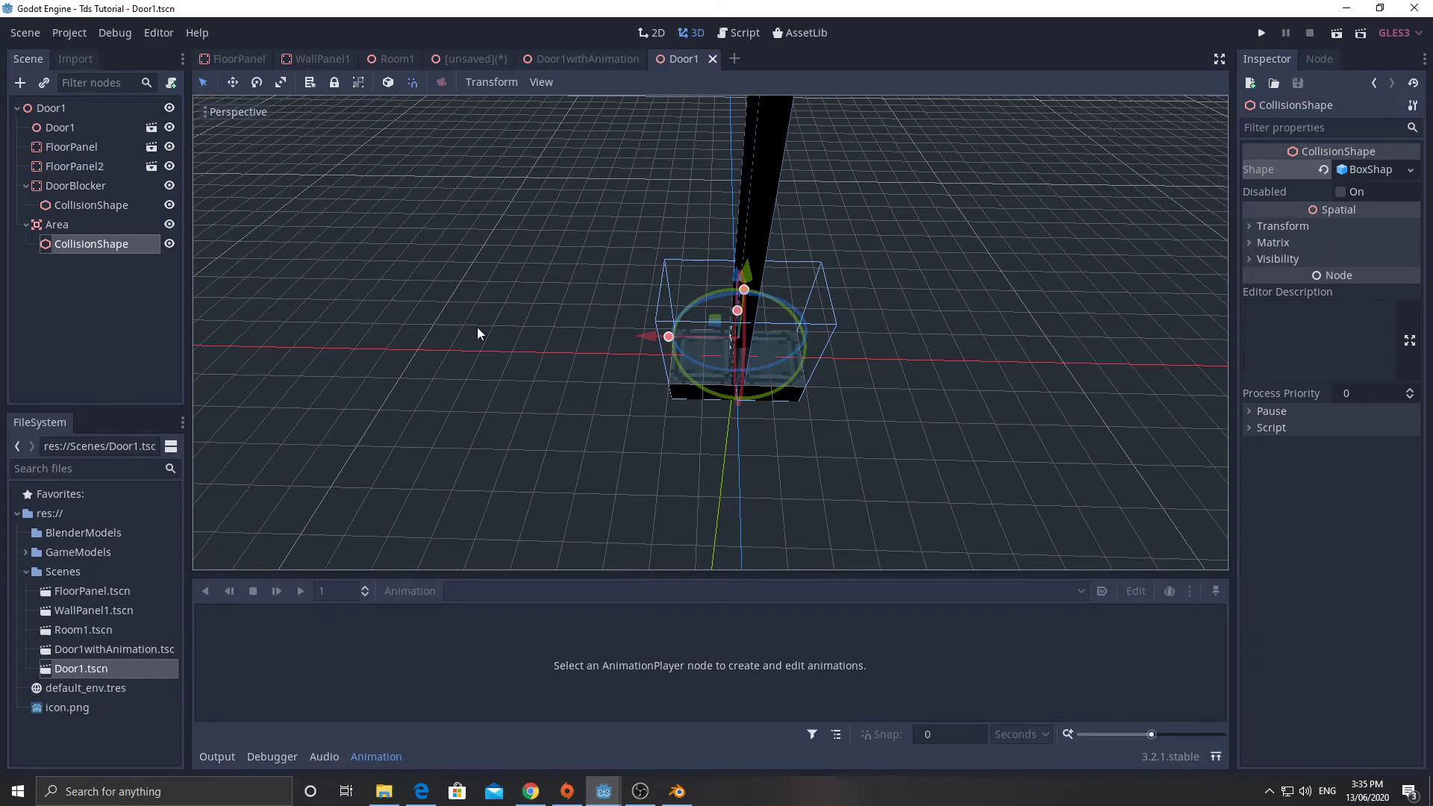
pyautogui.scroll(-5, 485, 351)
pyautogui.moveTo(605, 343); pyautogui.dragTo(603, 393, button='middle')
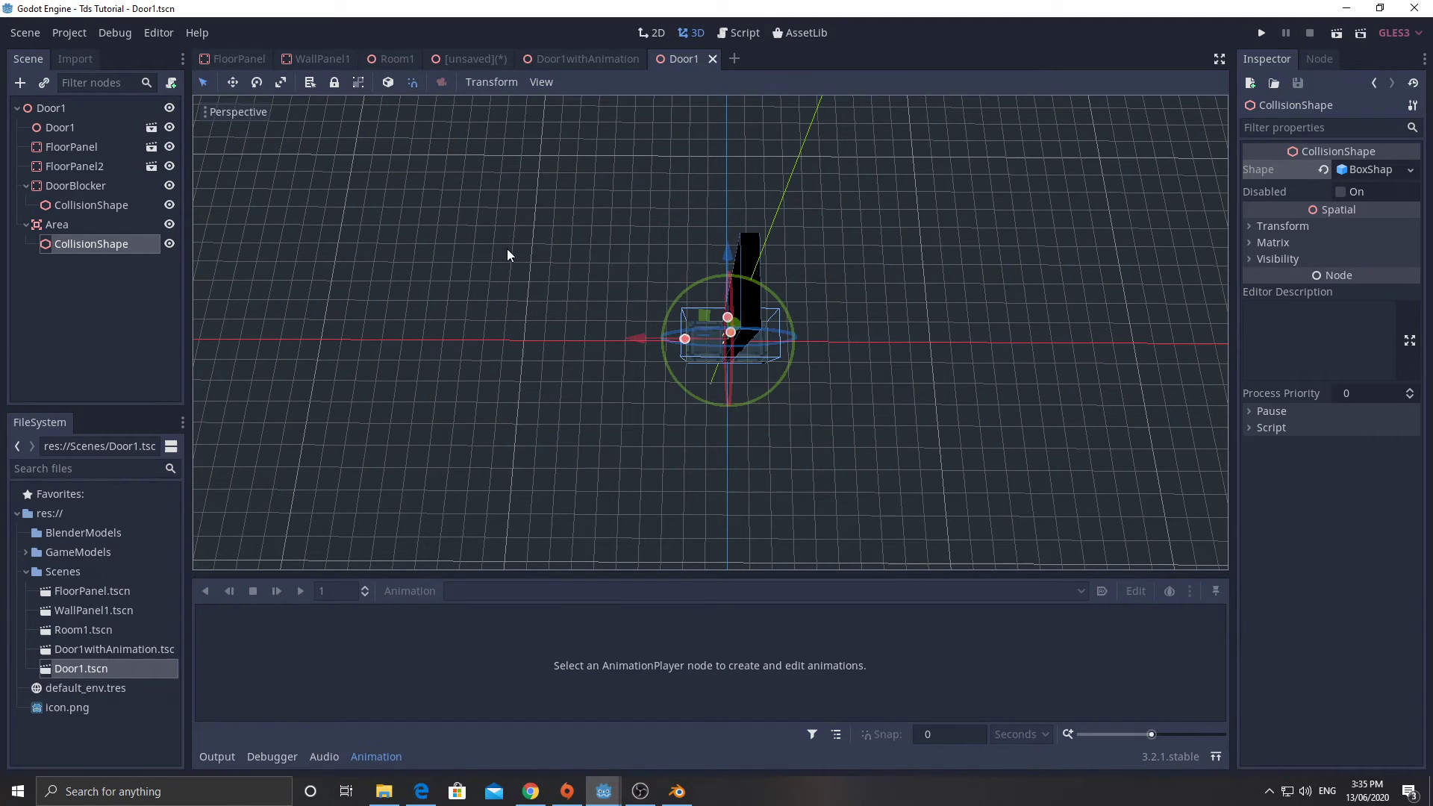
pyautogui.moveTo(496, 248); pyautogui.dragTo(633, 131, button='middle')
pyautogui.scroll(4, 634, 145)
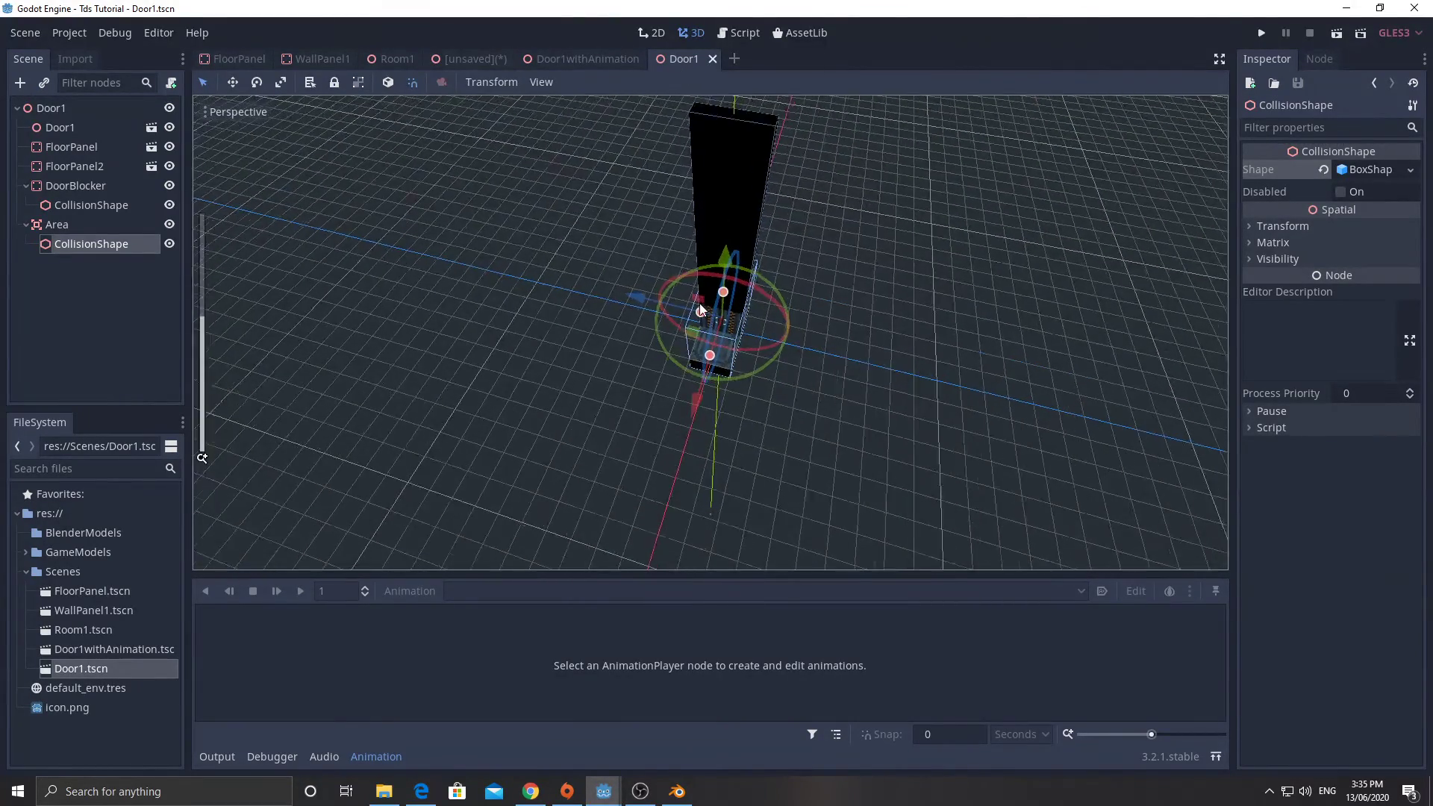
pyautogui.rightClick(84, 667)
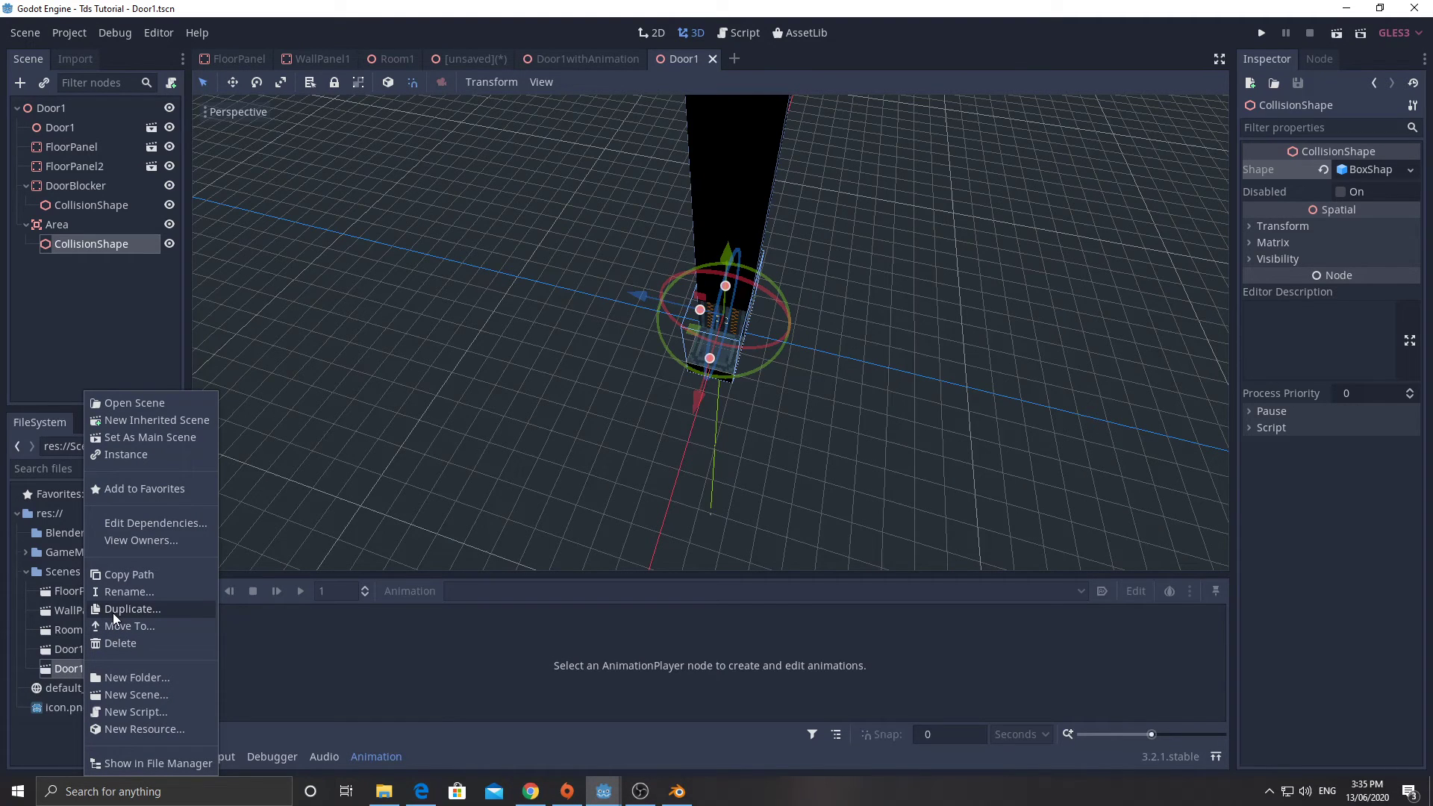
pyautogui.click(58, 127)
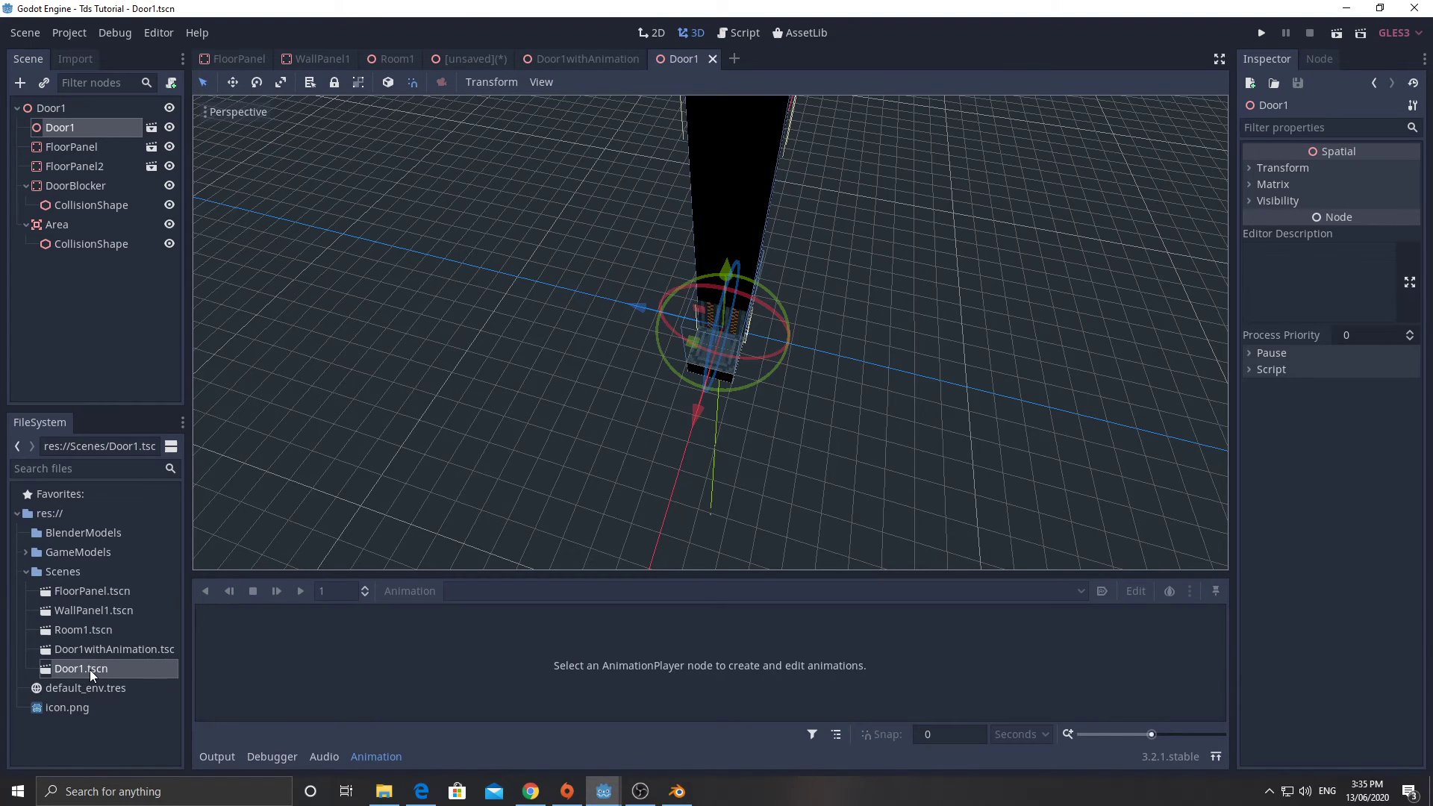
pyautogui.click(79, 651)
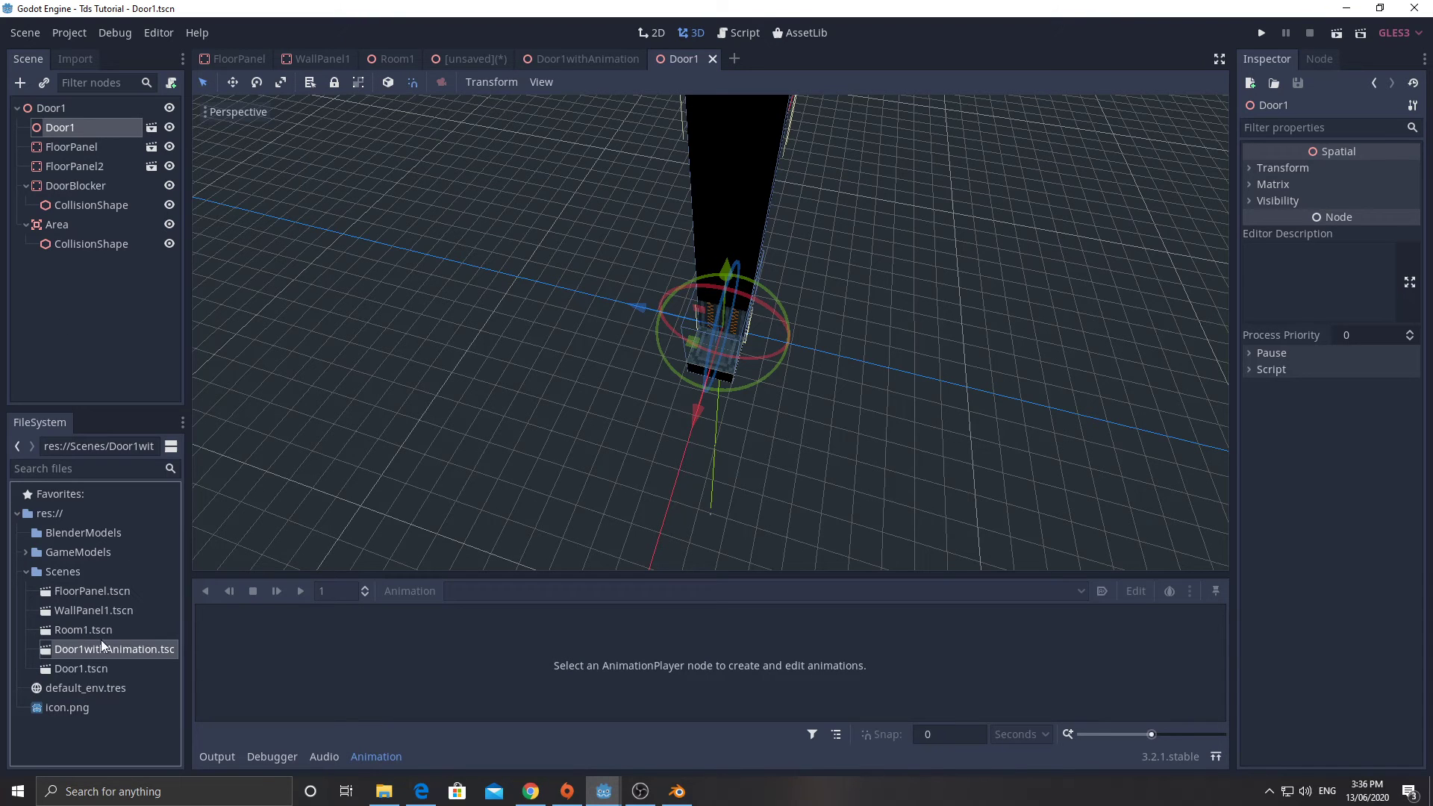
# Step: Open the door child's scene, rename its root Door1withAnimation, then save and close it
pyautogui.click(150, 126)
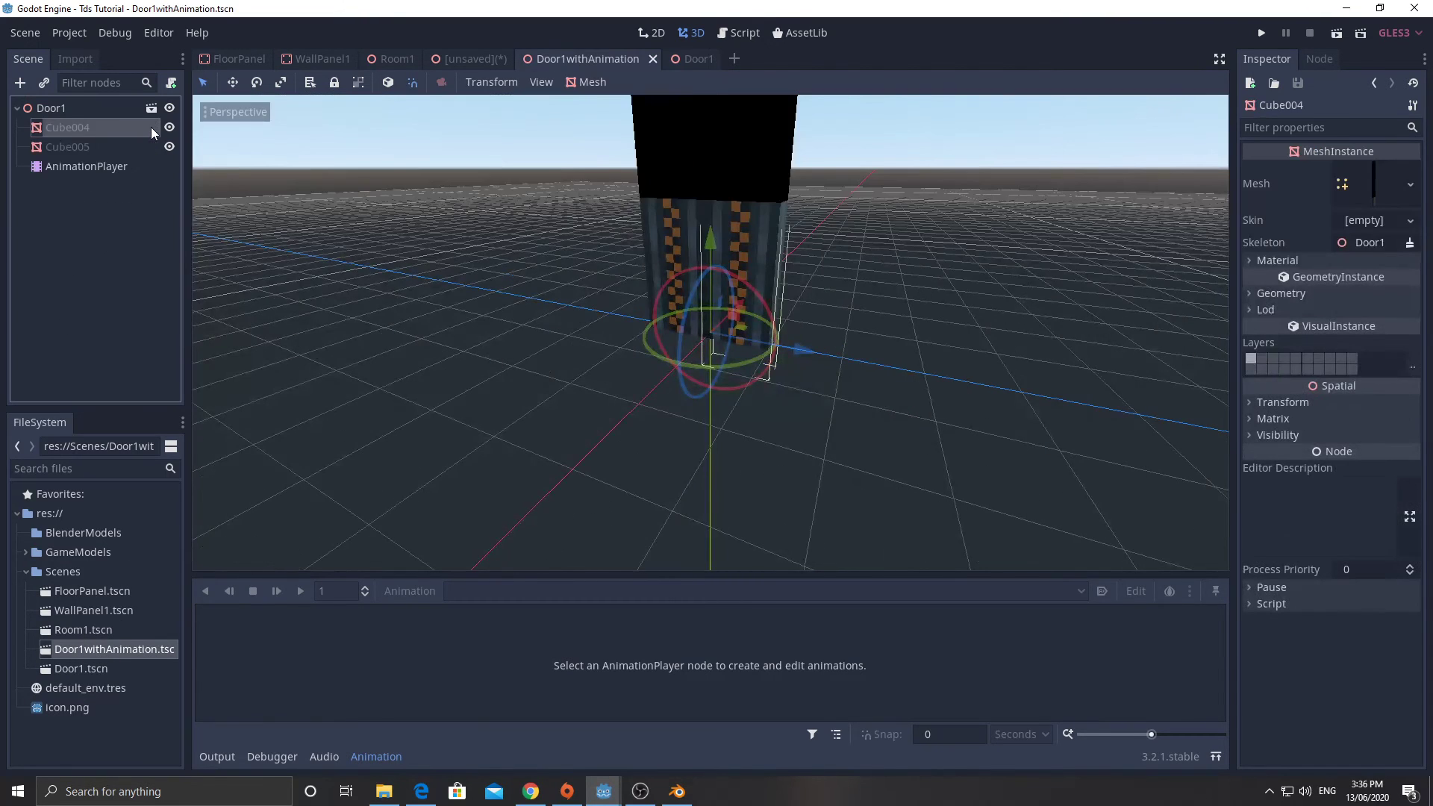
pyautogui.click(56, 109)
pyautogui.click(65, 109)
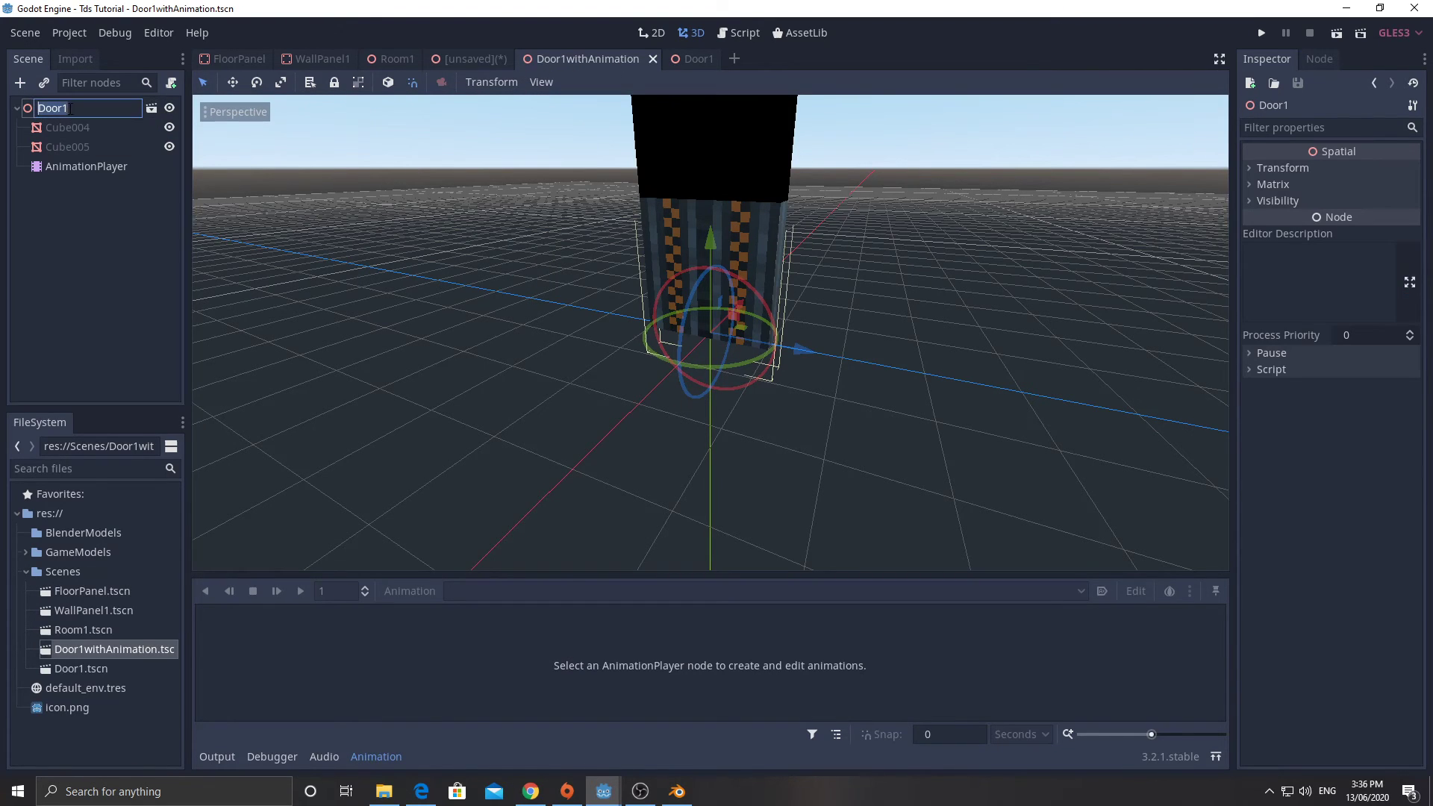
pyautogui.click(93, 109)
pyautogui.write('withAnimation')
pyautogui.press('Return')
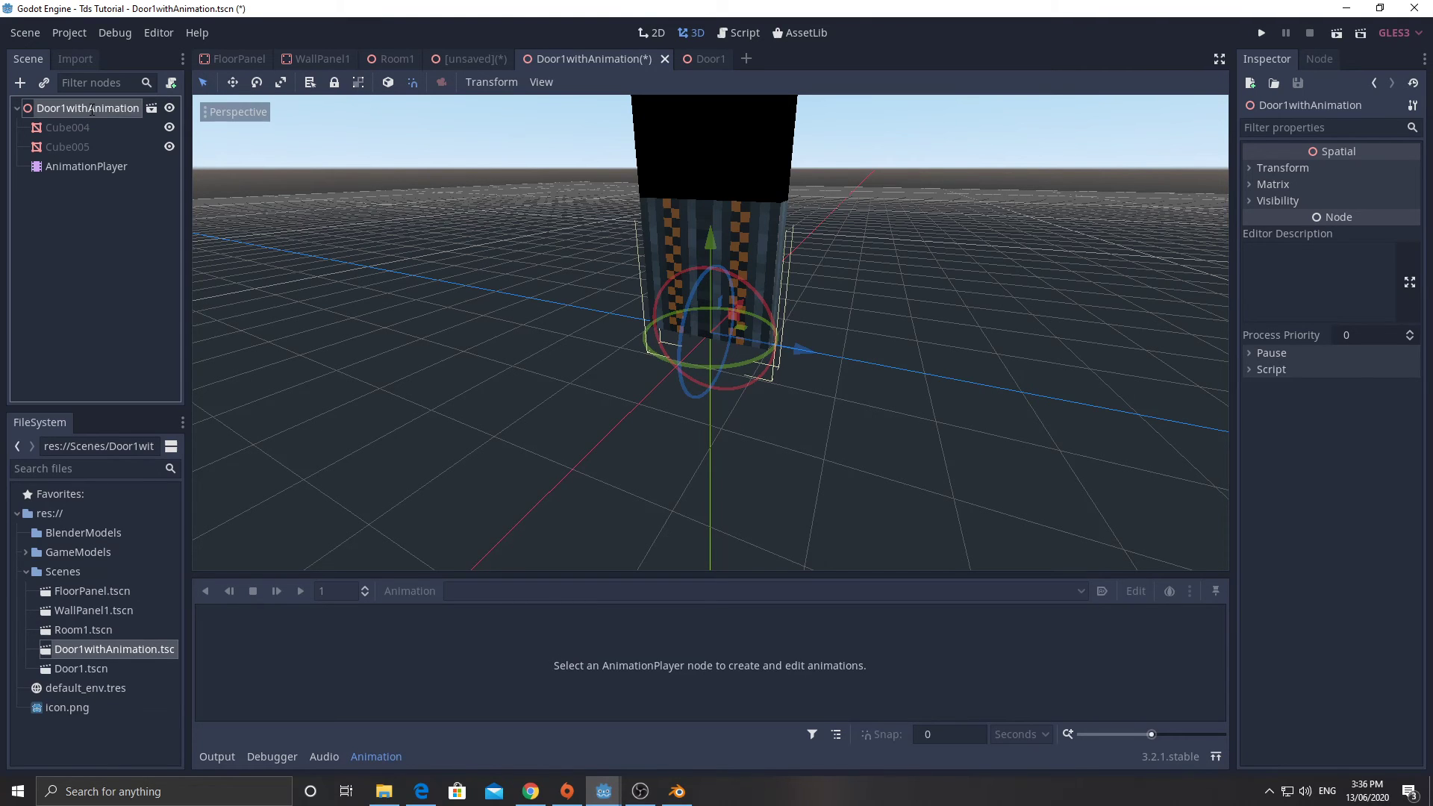
pyautogui.hotkey('ctrl', 's')
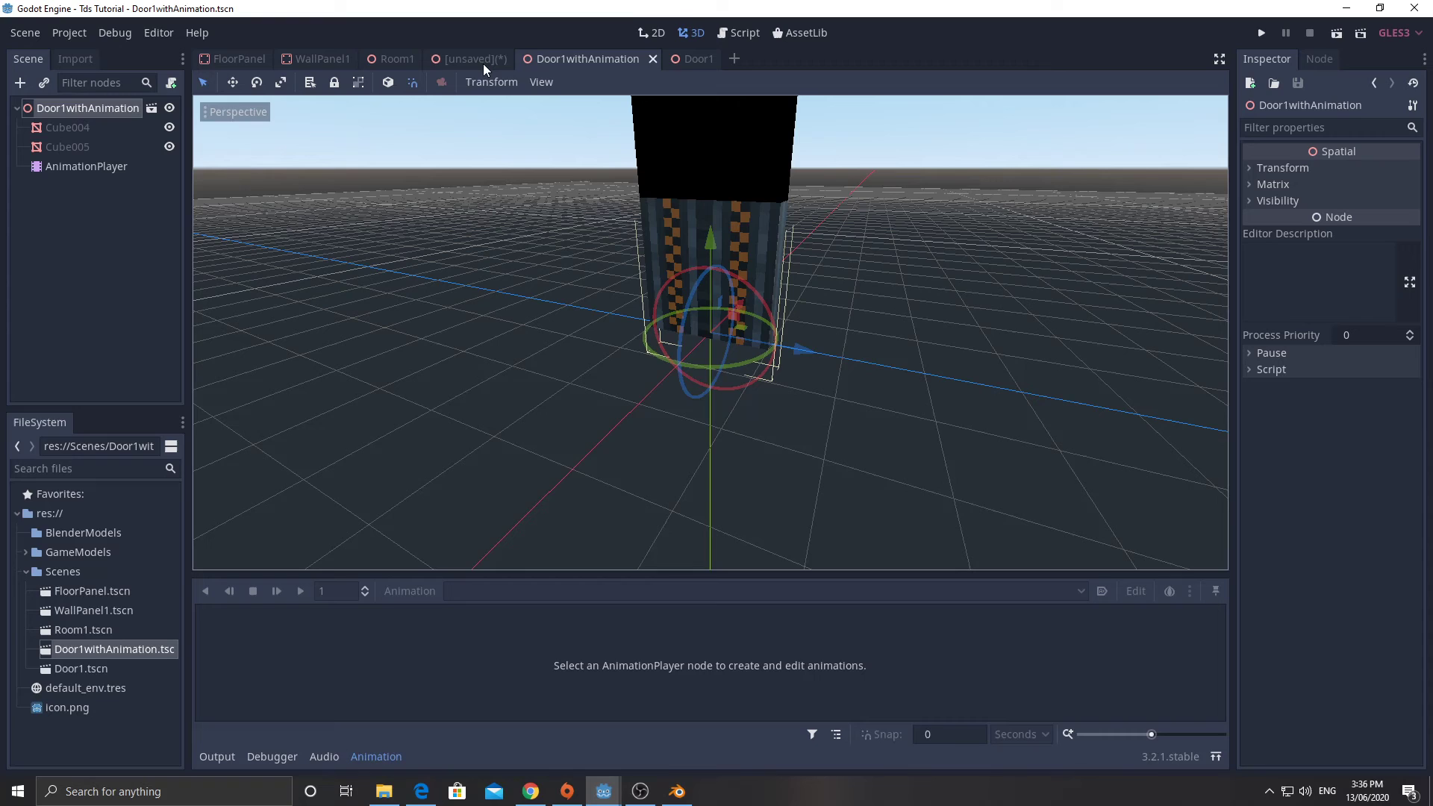
pyautogui.click(652, 58)
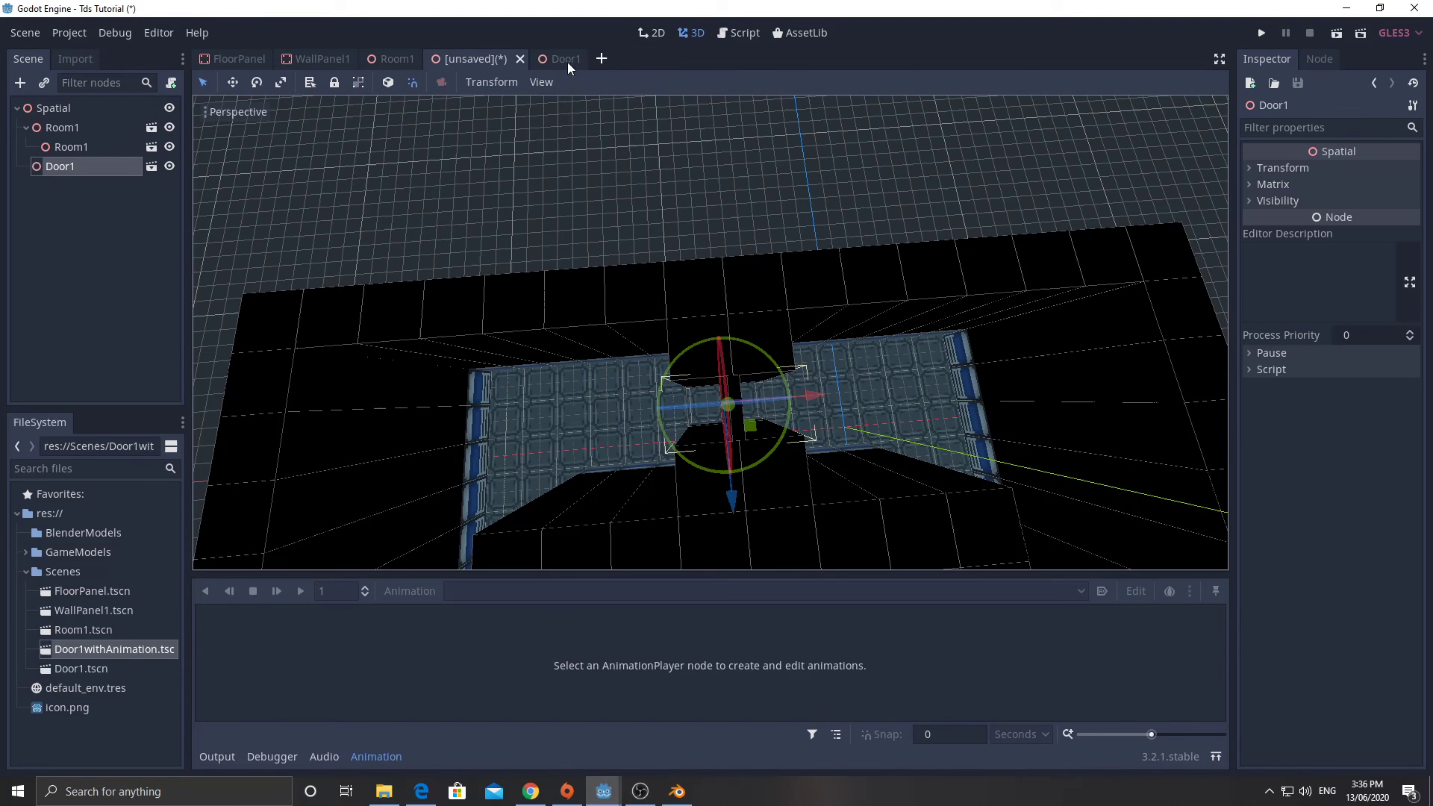
# Step: Close the level scene without saving, reopen Door1.tscn, and select its old Door1 door node
pyautogui.click(520, 59)
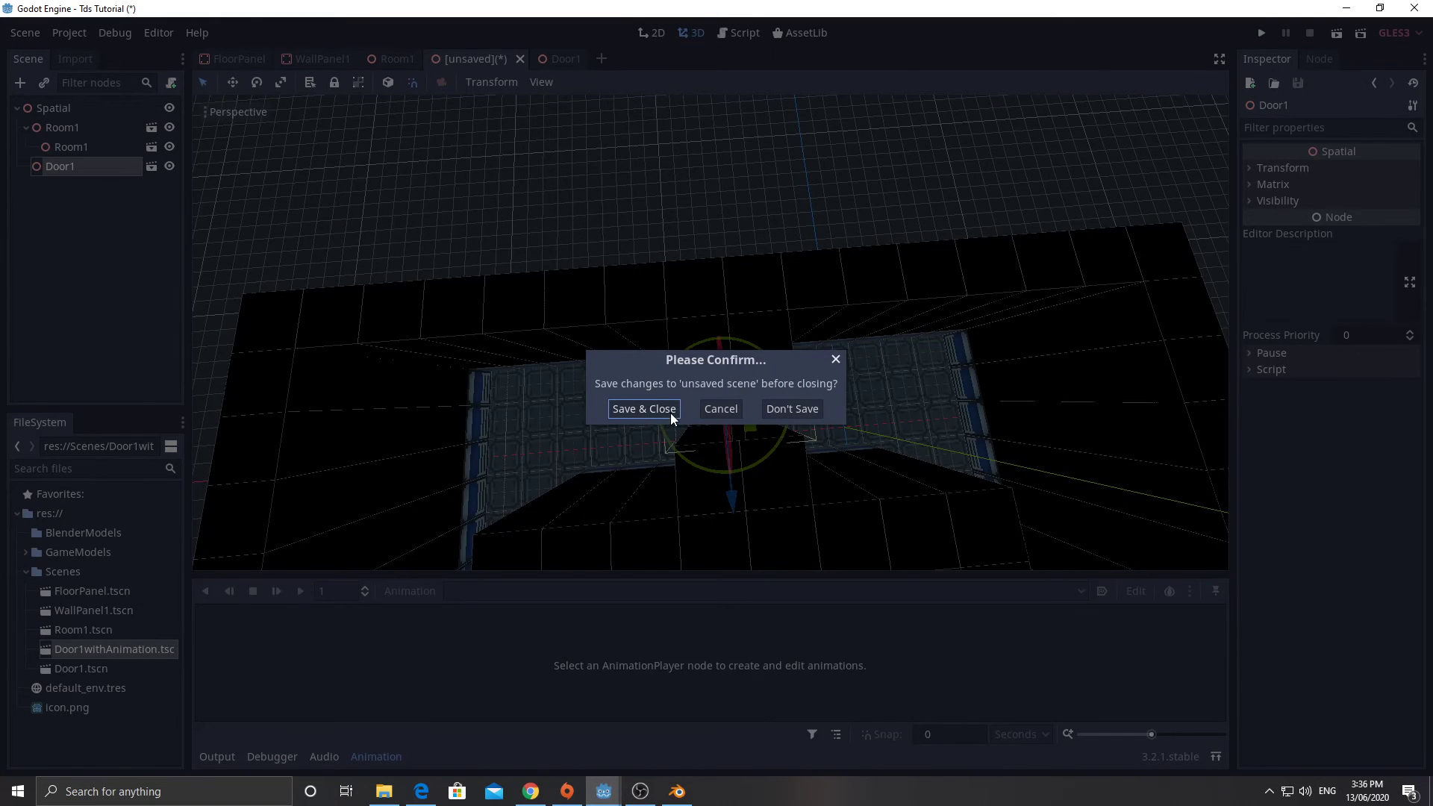
pyautogui.click(772, 409)
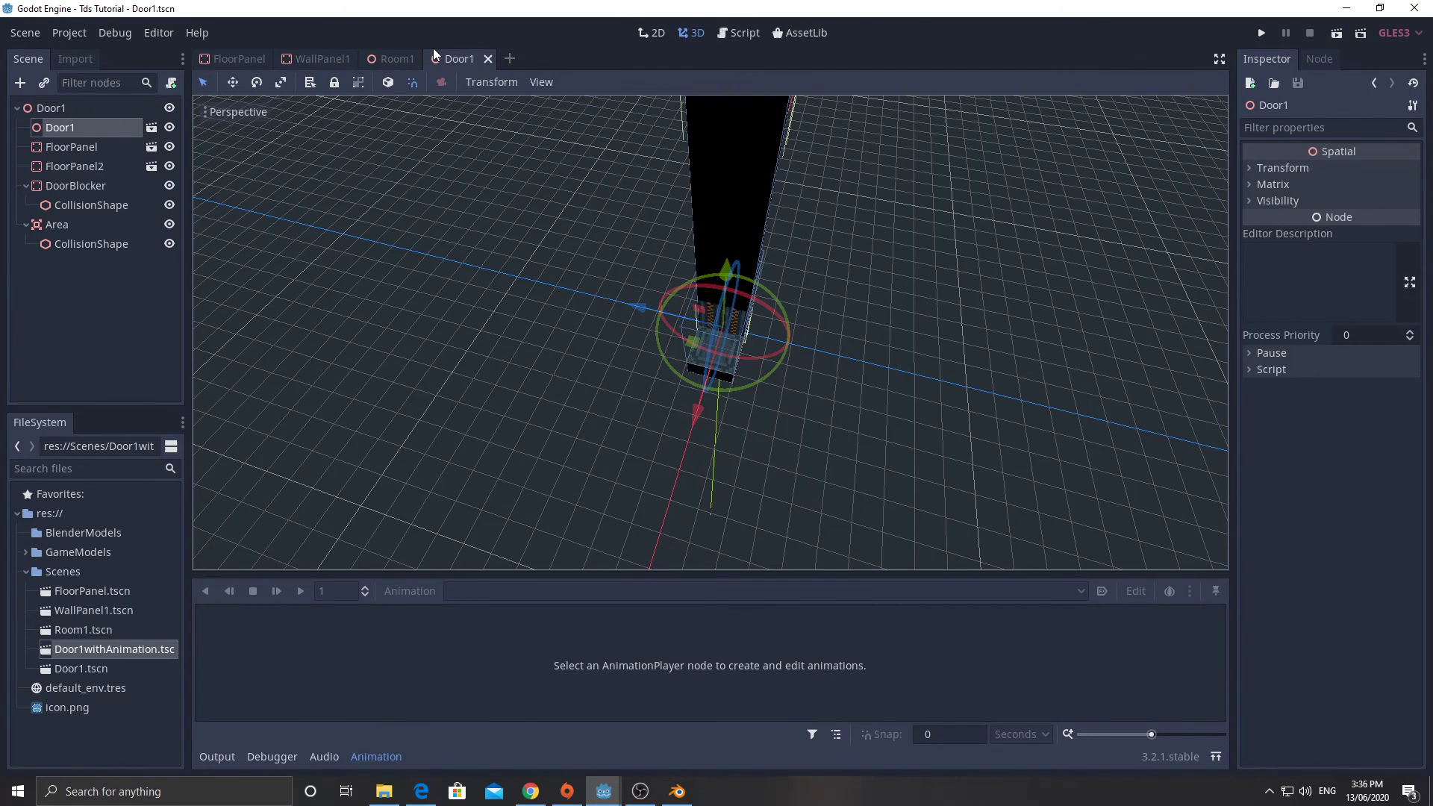
pyautogui.click(487, 59)
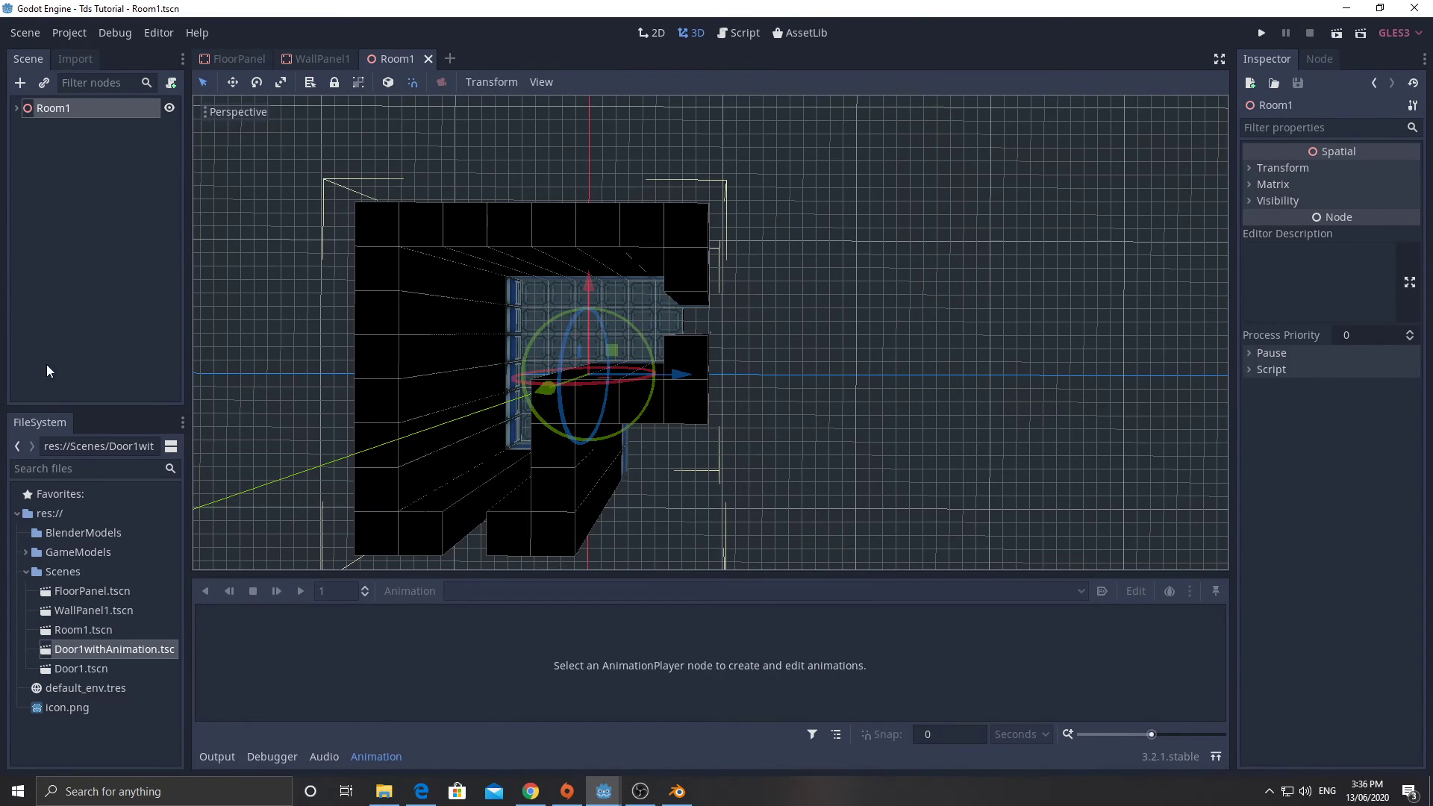
pyautogui.doubleClick(79, 667)
pyautogui.click(55, 130)
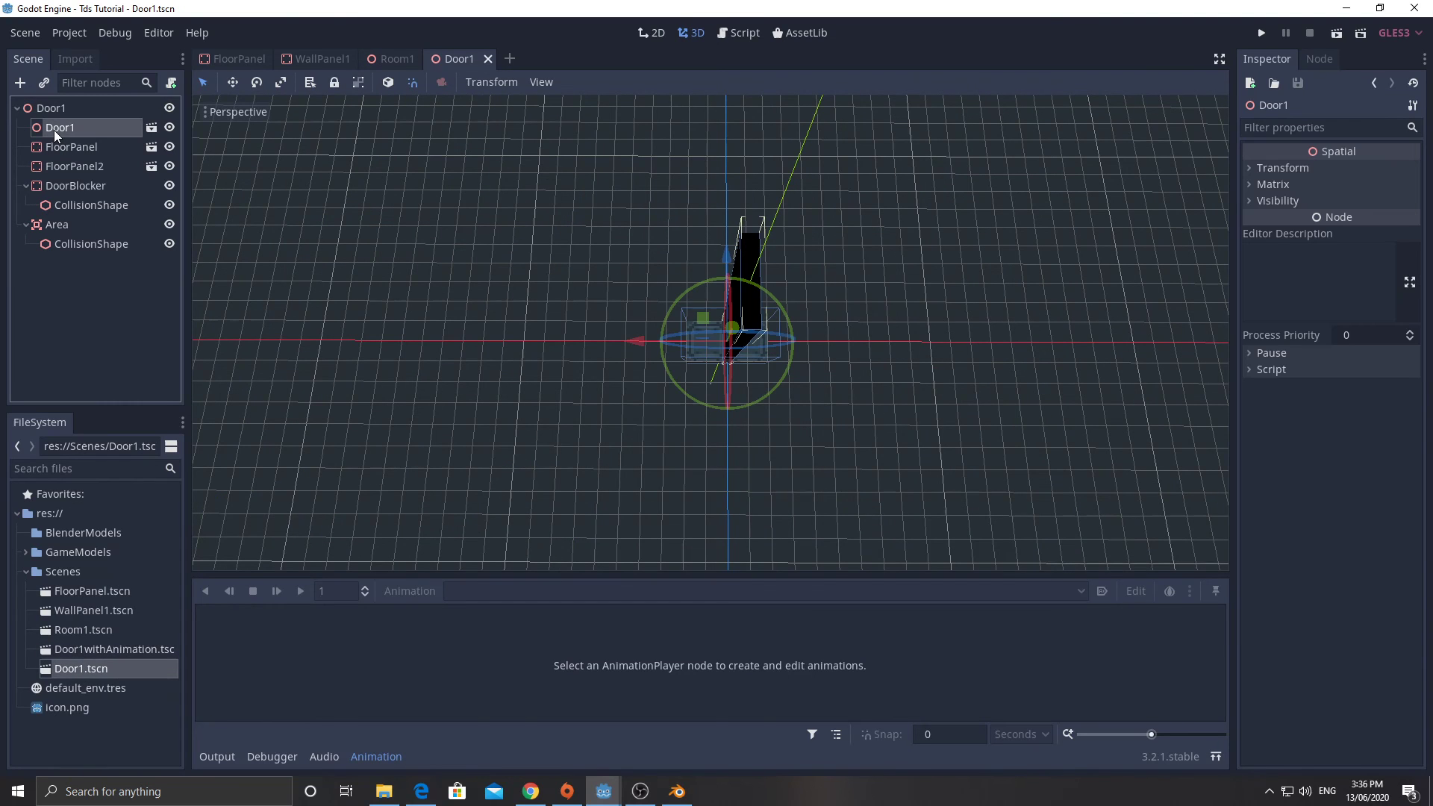
# Step: Delete the old Door1 node and instance Door1withAnimation.tscn under the Door1 root
pyautogui.press('Delete')
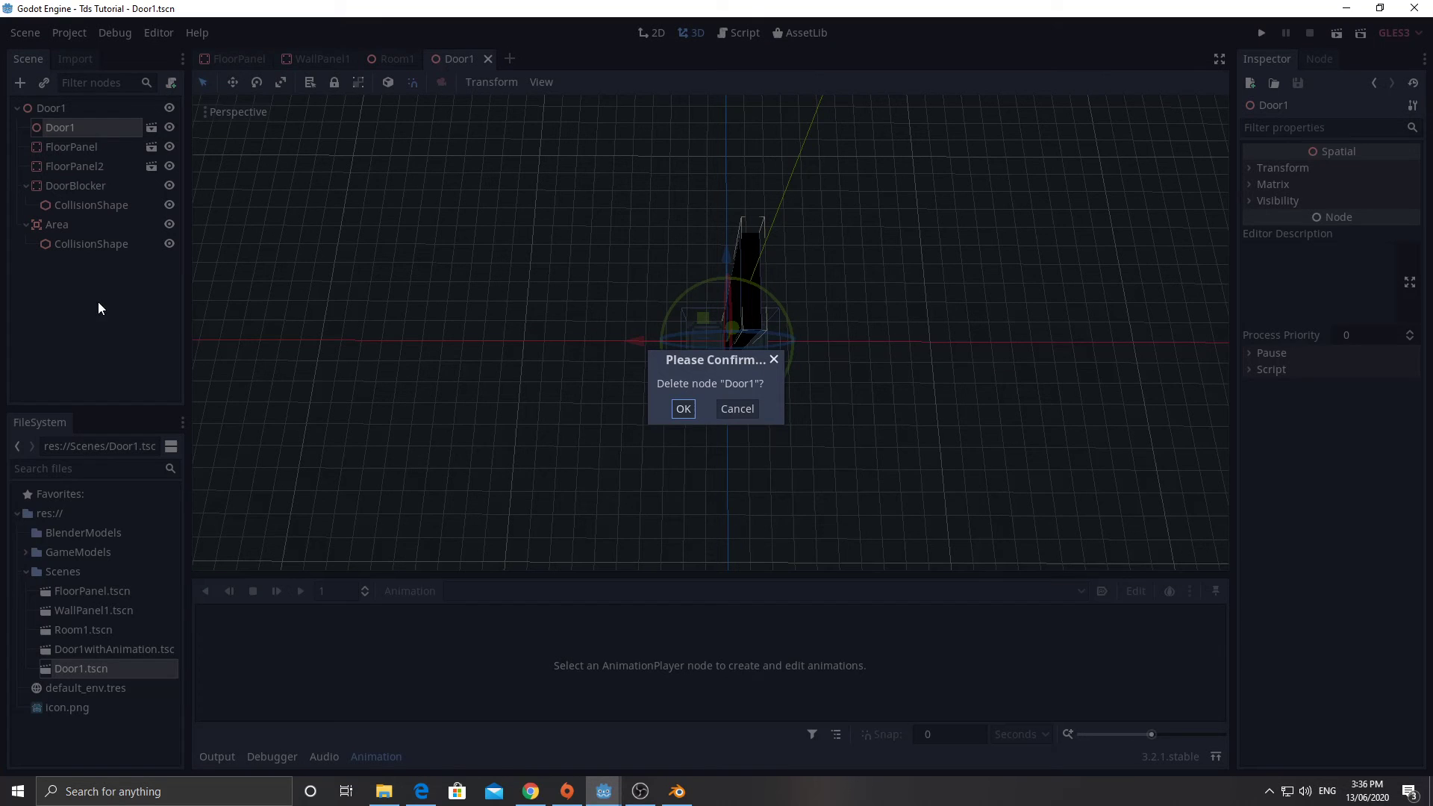
pyautogui.click(680, 409)
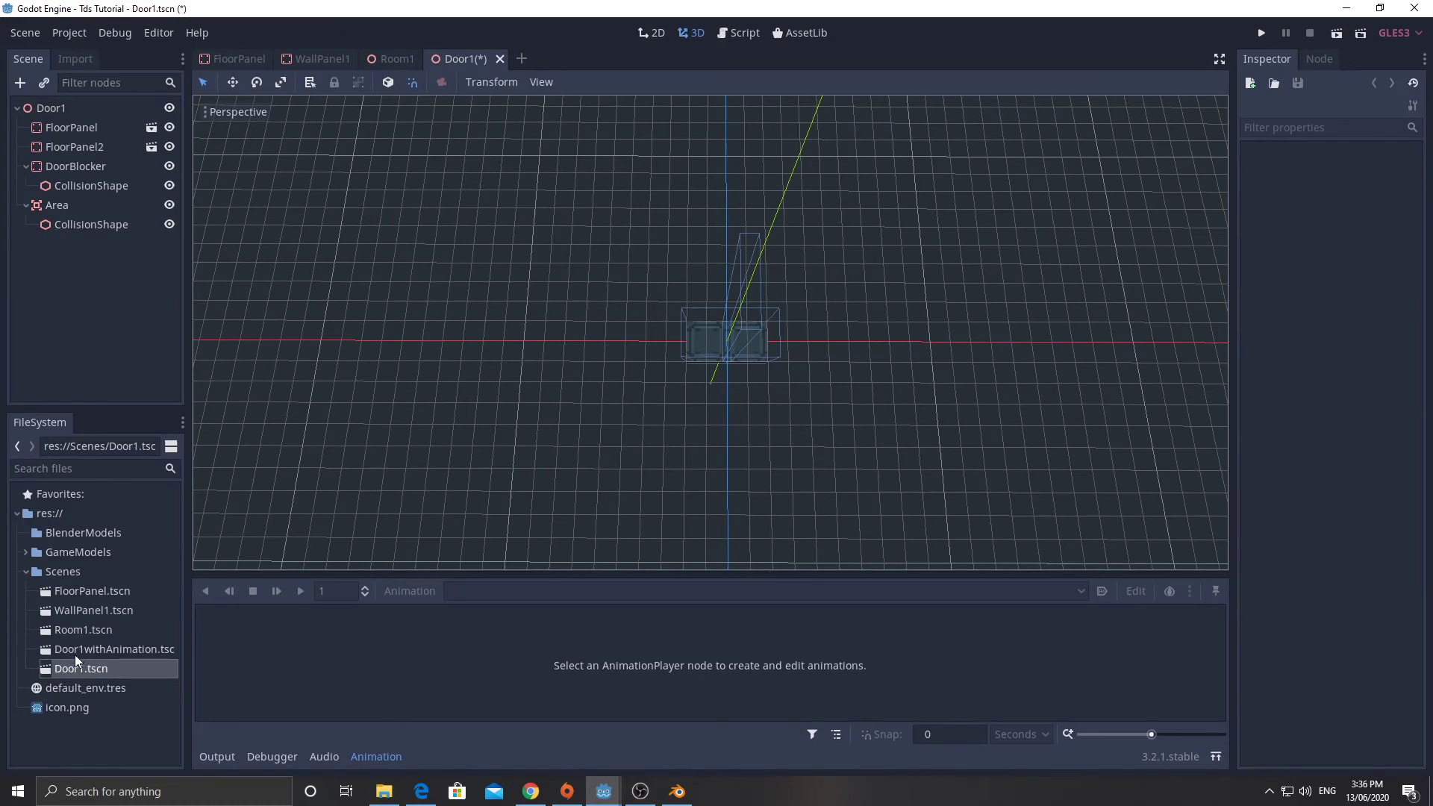
pyautogui.moveTo(79, 651); pyautogui.dragTo(39, 77)
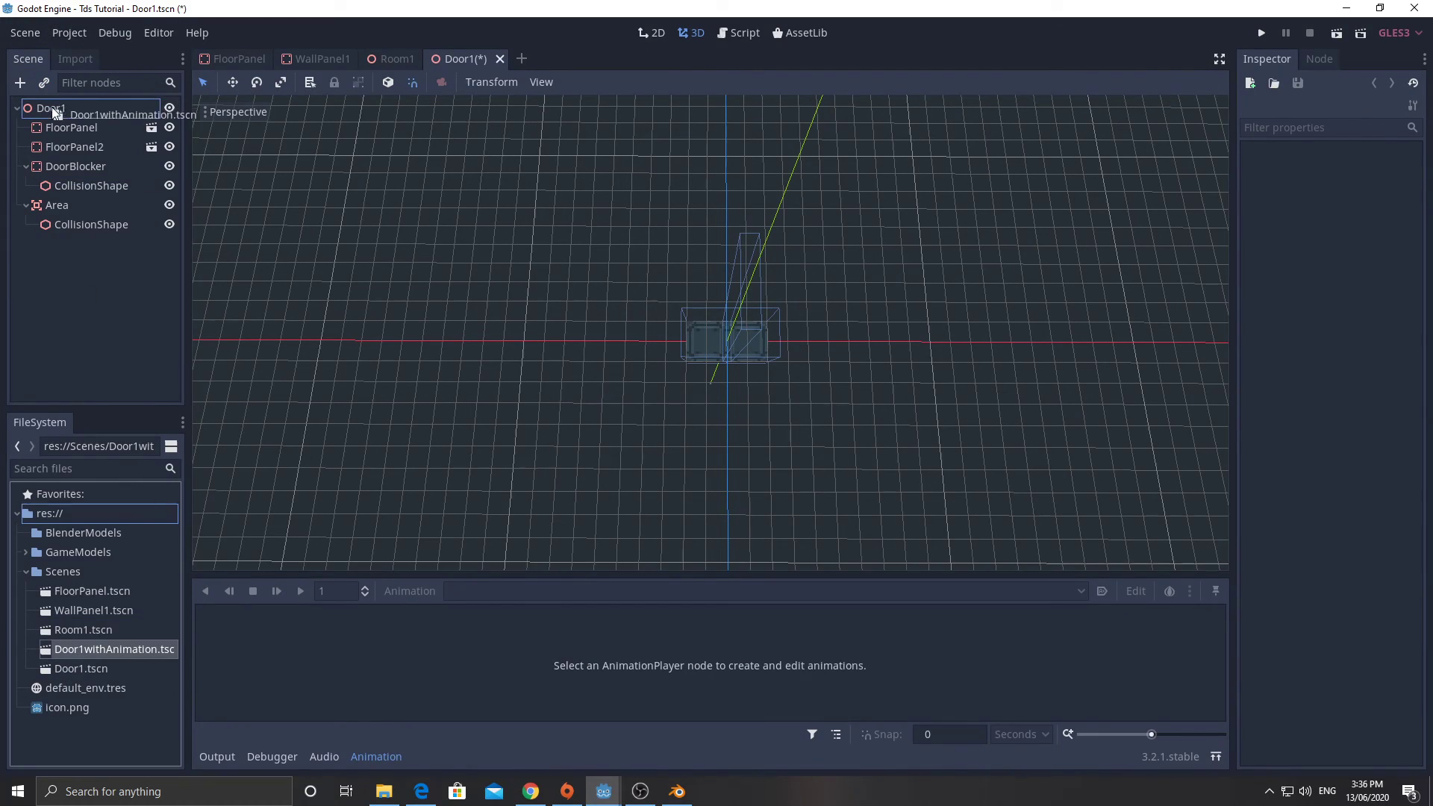
pyautogui.moveTo(51, 105); pyautogui.dragTo(52, 106)
pyautogui.moveTo(346, 219); pyautogui.dragTo(493, 177, button='middle')
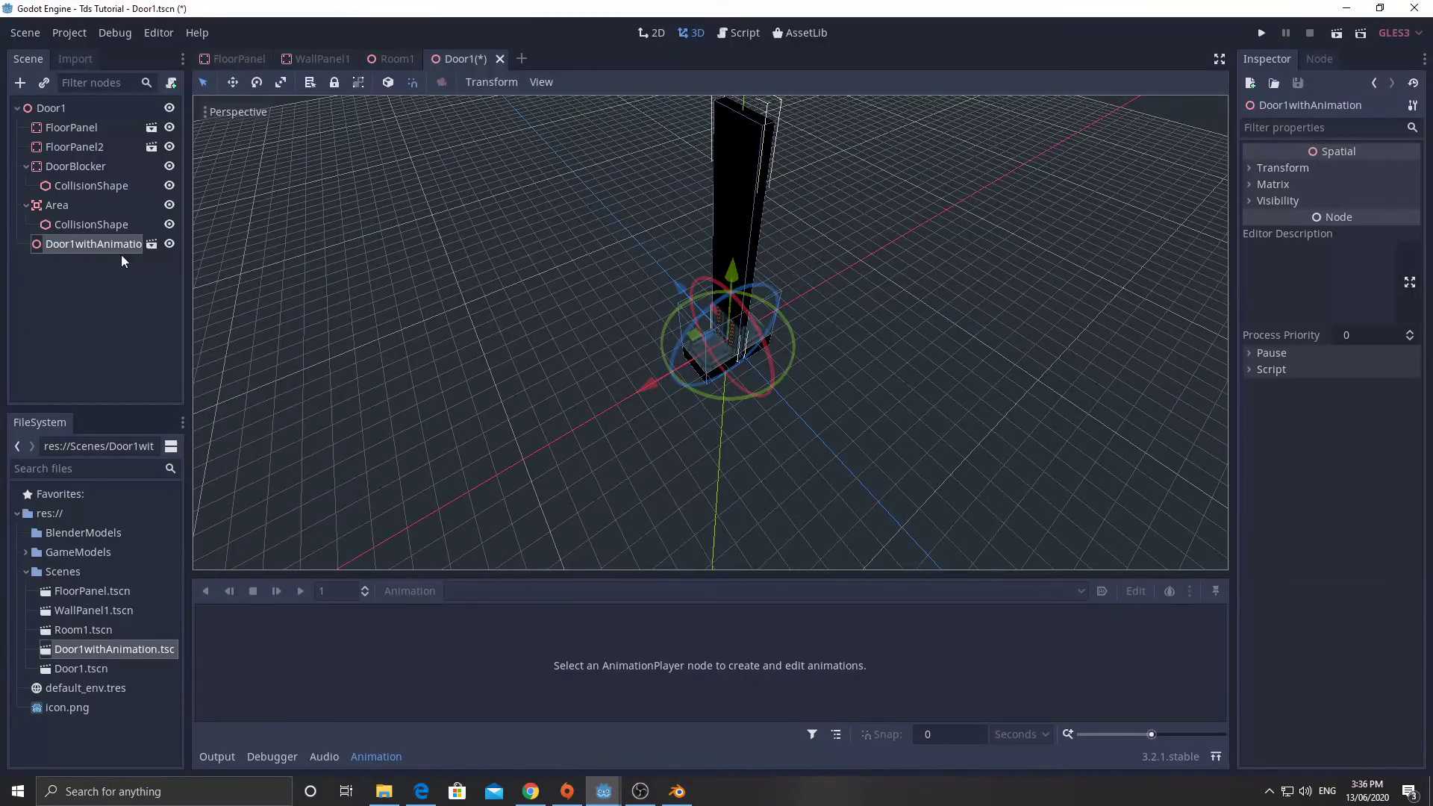
# Step: Check DoorBlocker's properties, reselect the Door1withAnimation instance, and orbit to a low view
pyautogui.click(74, 165)
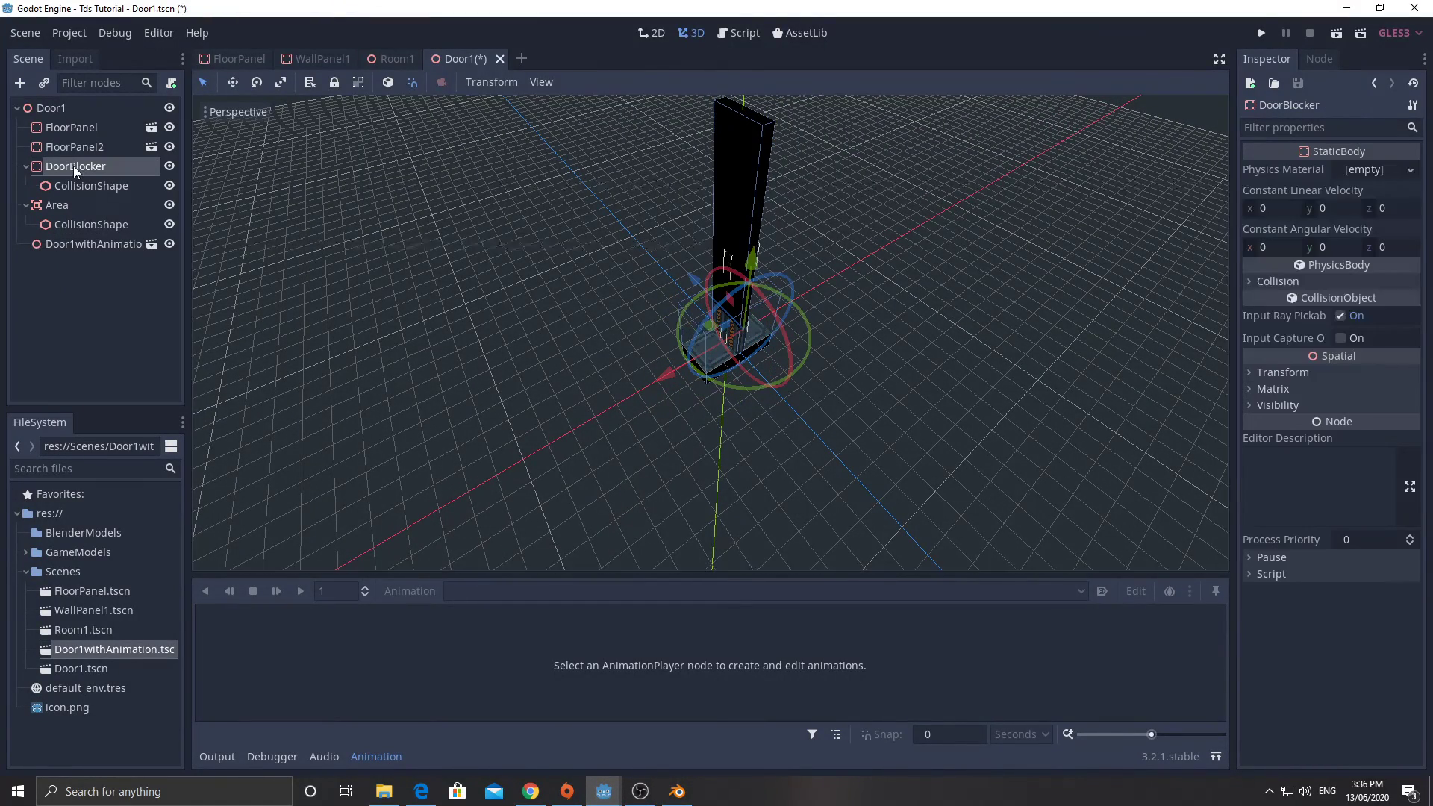
pyautogui.click(75, 241)
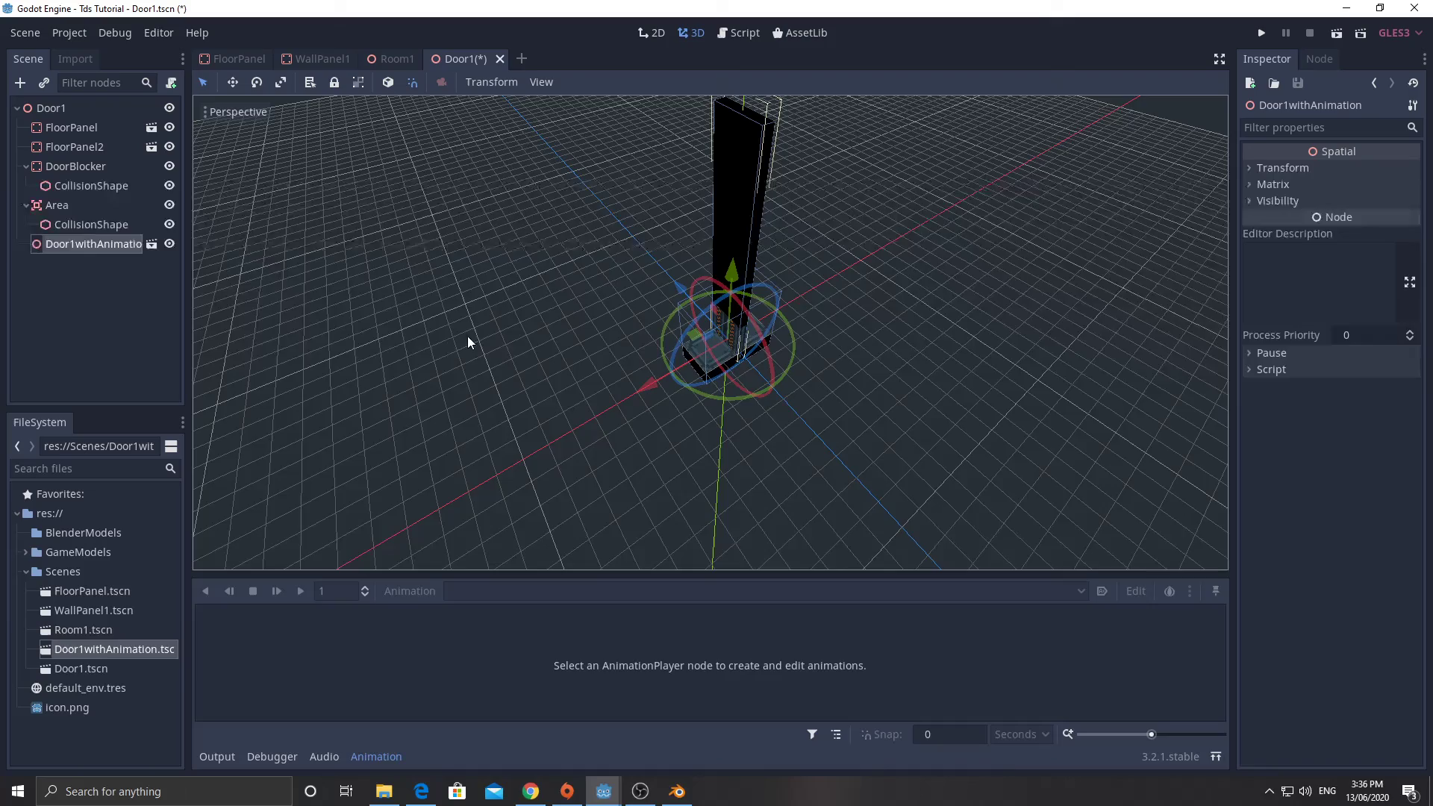
pyautogui.moveTo(468, 343)
pyautogui.mouseDown(button='middle')
pyautogui.moveTo(406, 293)
pyautogui.moveTo(422, 279)
pyautogui.moveTo(624, 306)
pyautogui.moveTo(494, 264)
pyautogui.moveTo(486, 288)
pyautogui.moveTo(515, 310)
pyautogui.moveTo(595, 301)
pyautogui.moveTo(488, 332)
pyautogui.moveTo(483, 320)
pyautogui.mouseUp(button='middle')
pyautogui.scroll(3, 626, 306)
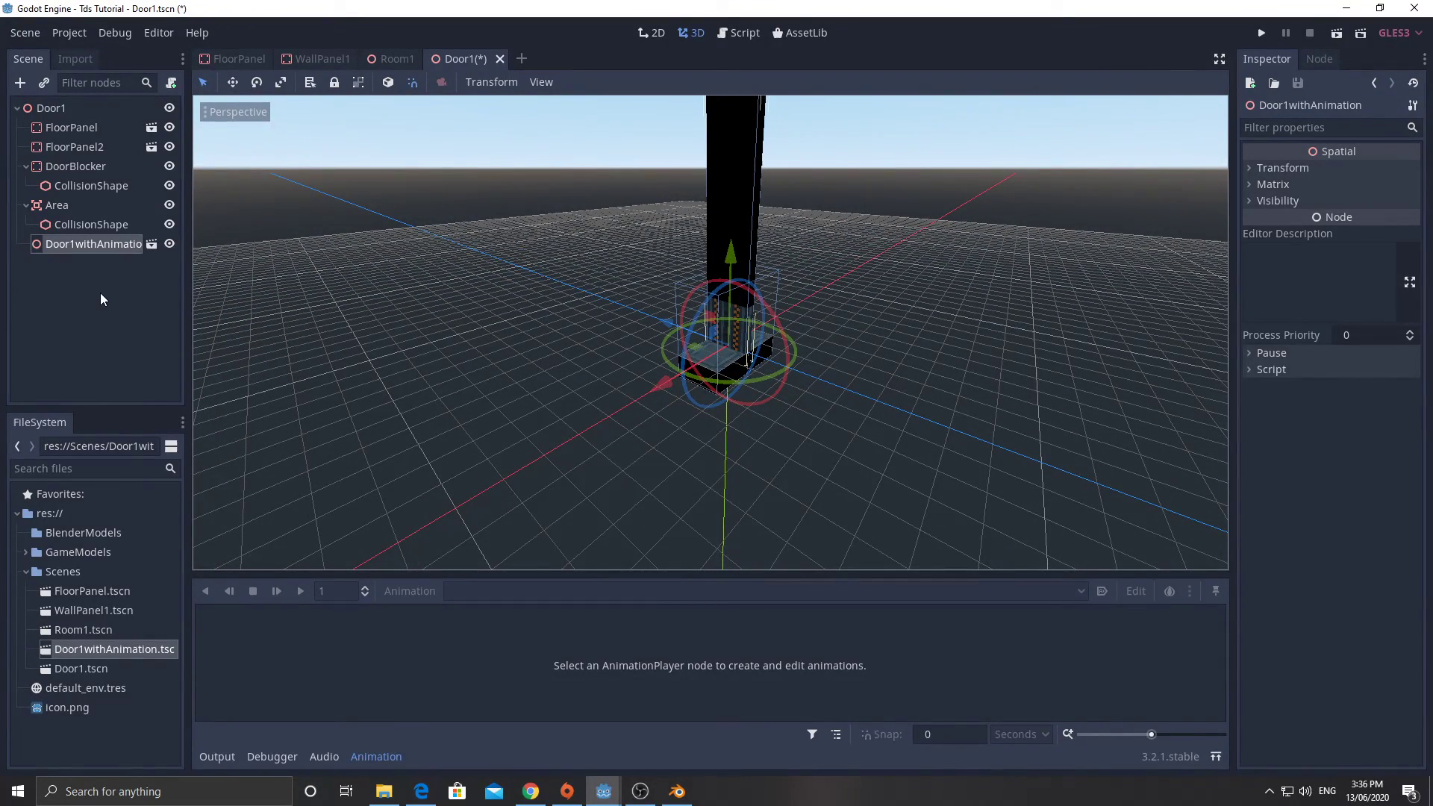